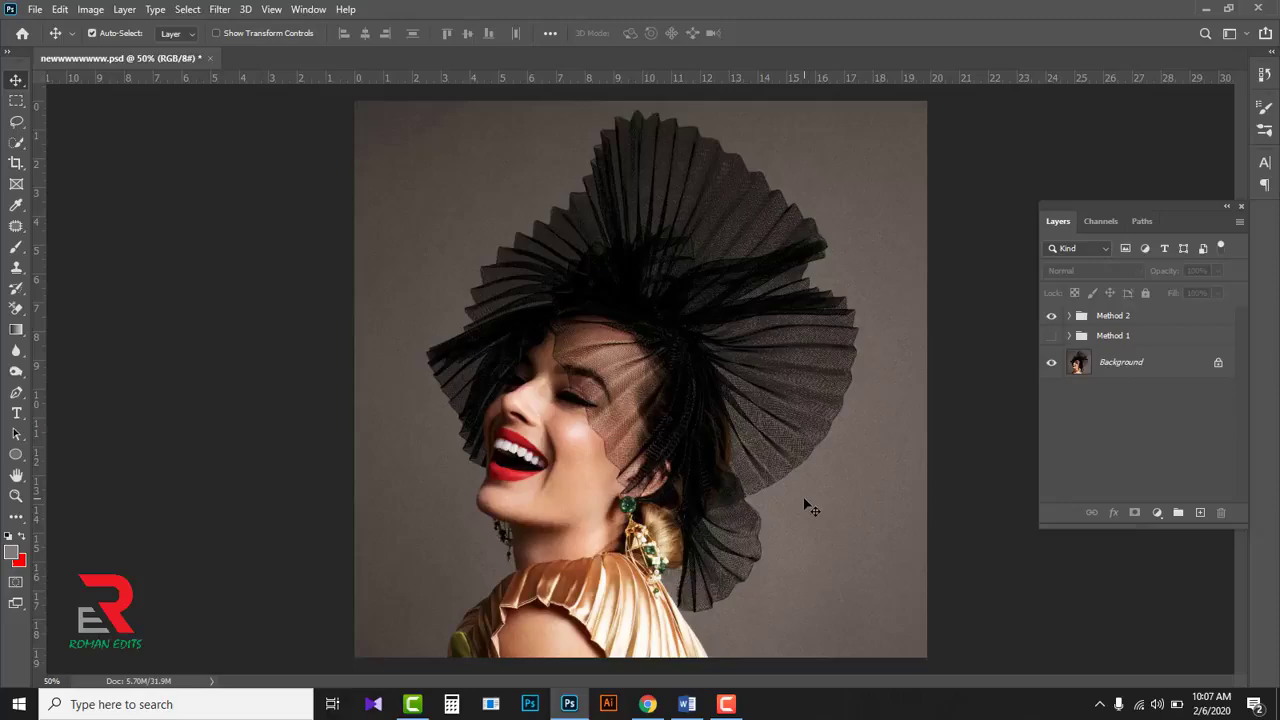
Toggle the visibility of the Background layer and the Method 1 and Method 2 groups to compare the cutout results with the original photo
click(1051, 365)
click(1051, 365)
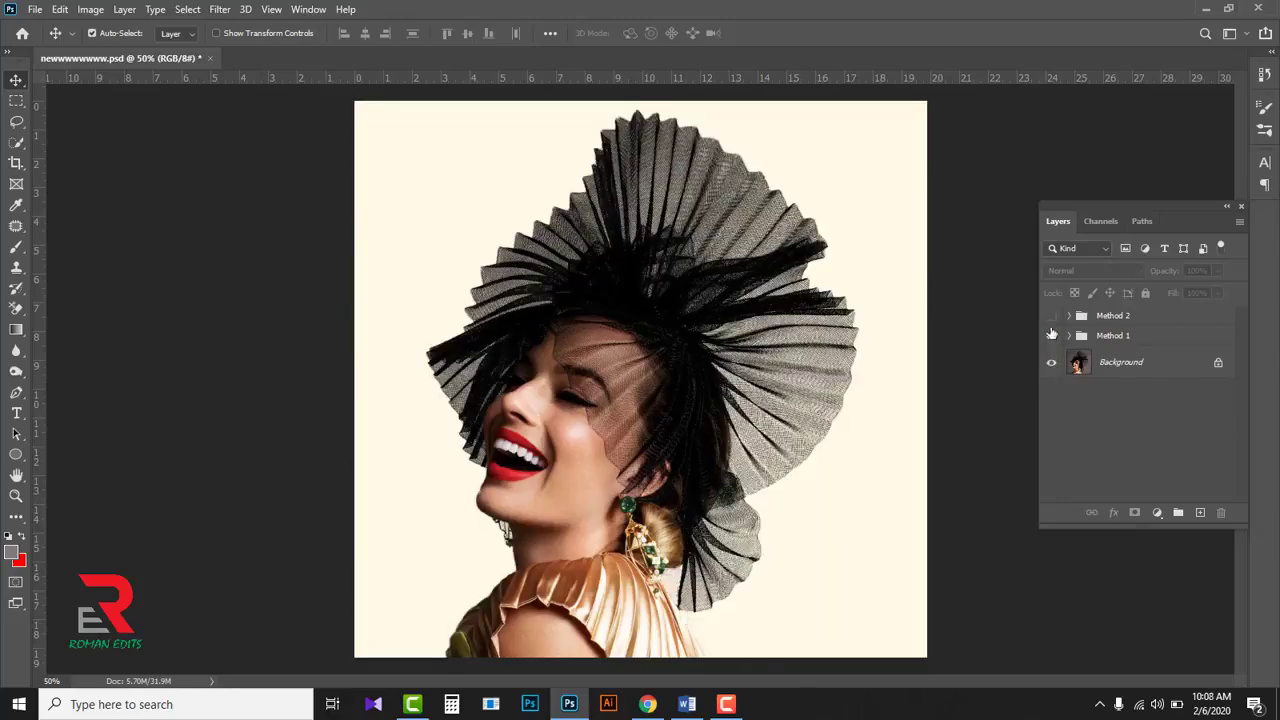
click(1051, 336)
click(1051, 315)
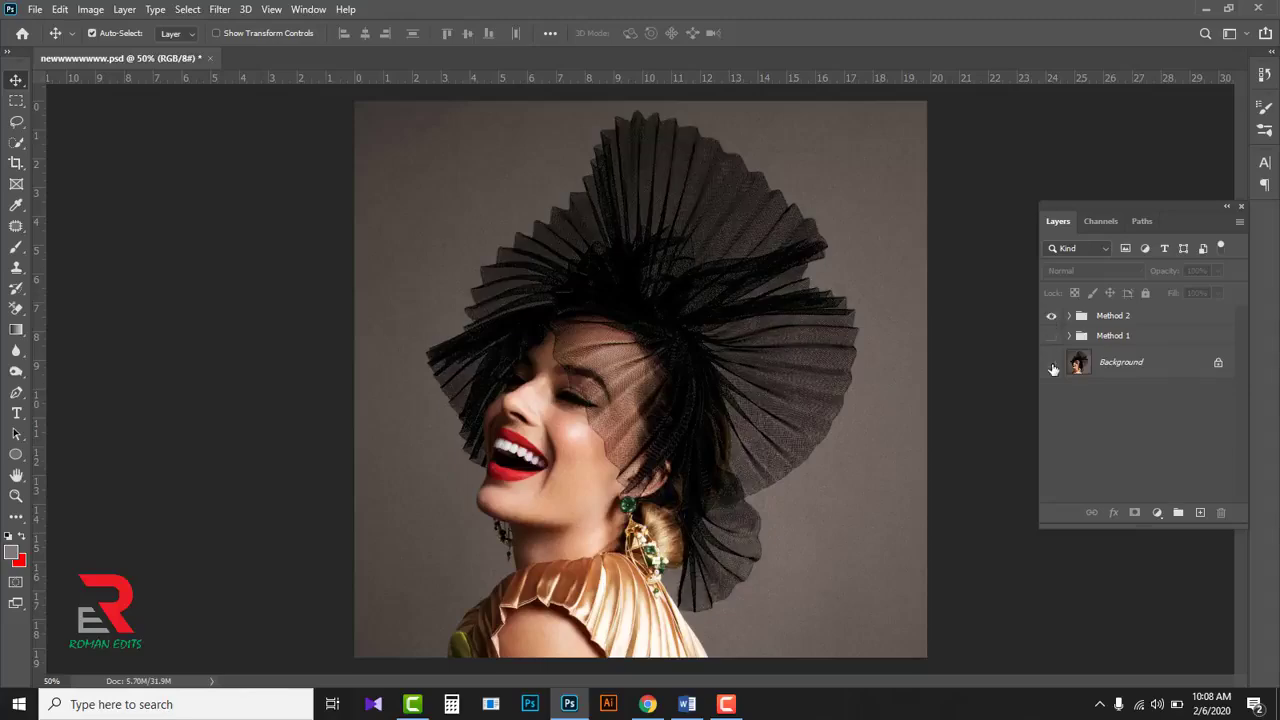
click(1051, 365)
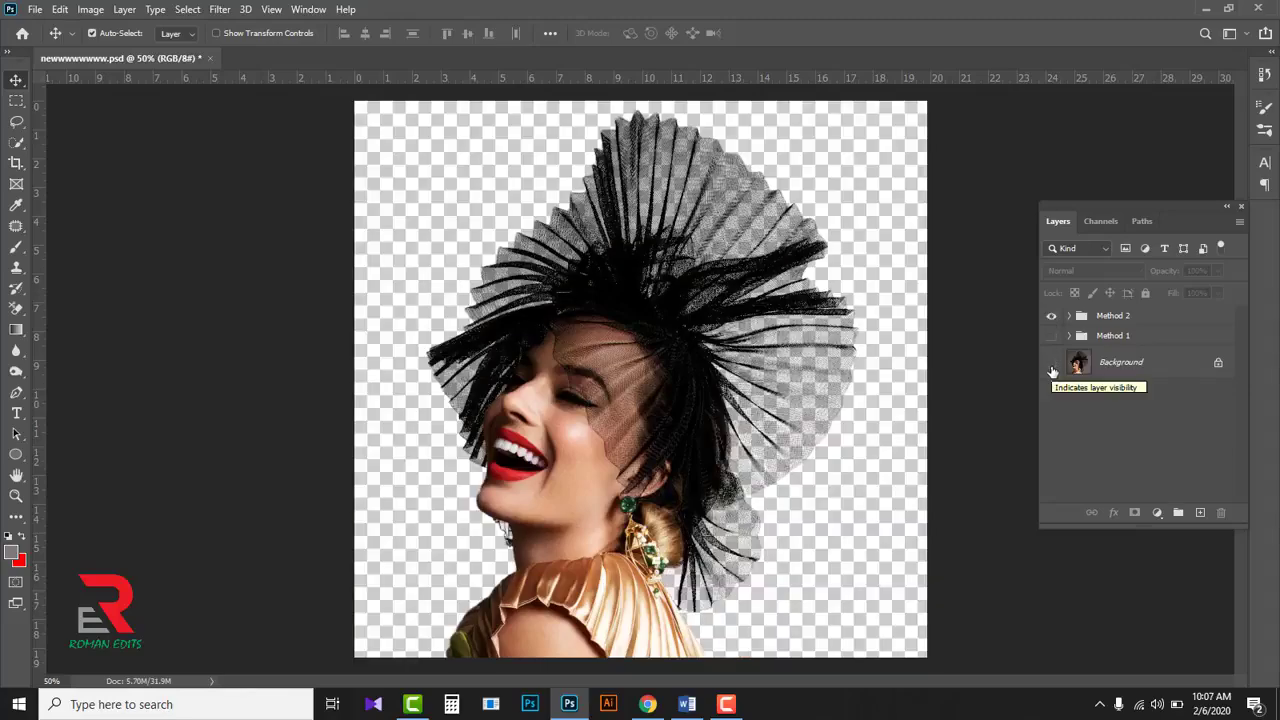
click(1051, 364)
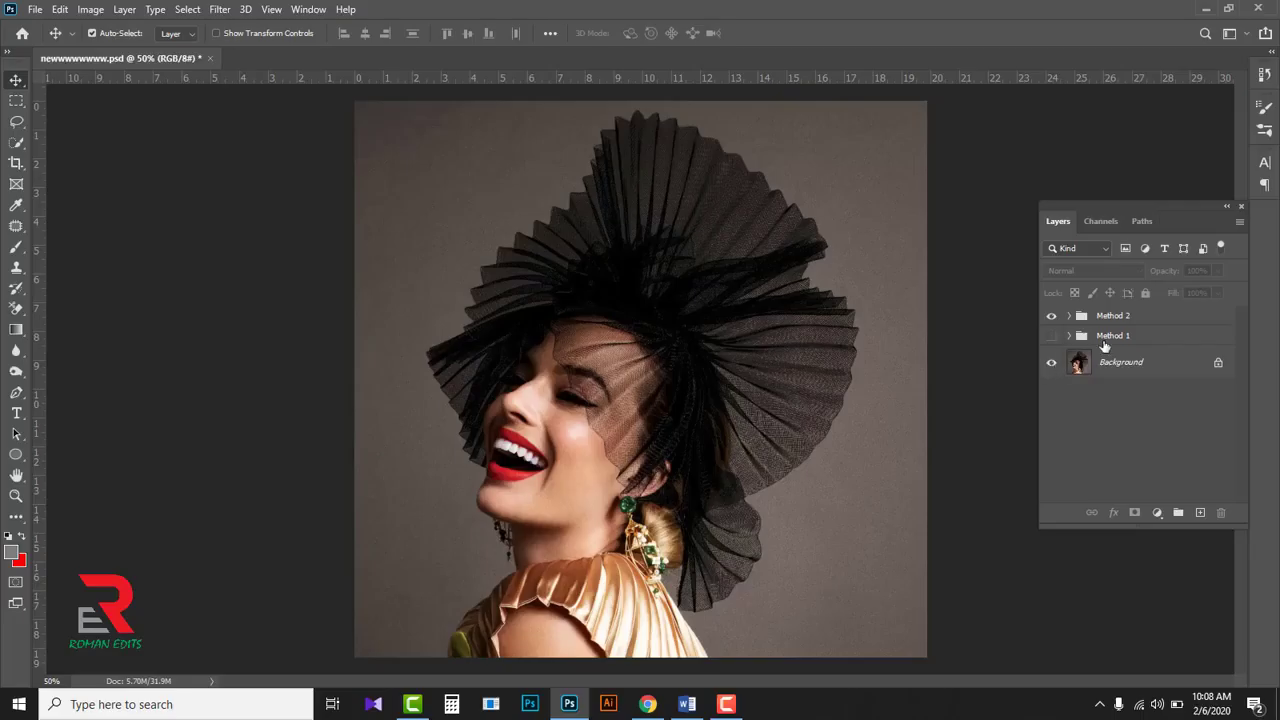
Delete the Method 1 and Method 2 layer groups, keeping only the Background layer
click(1127, 339)
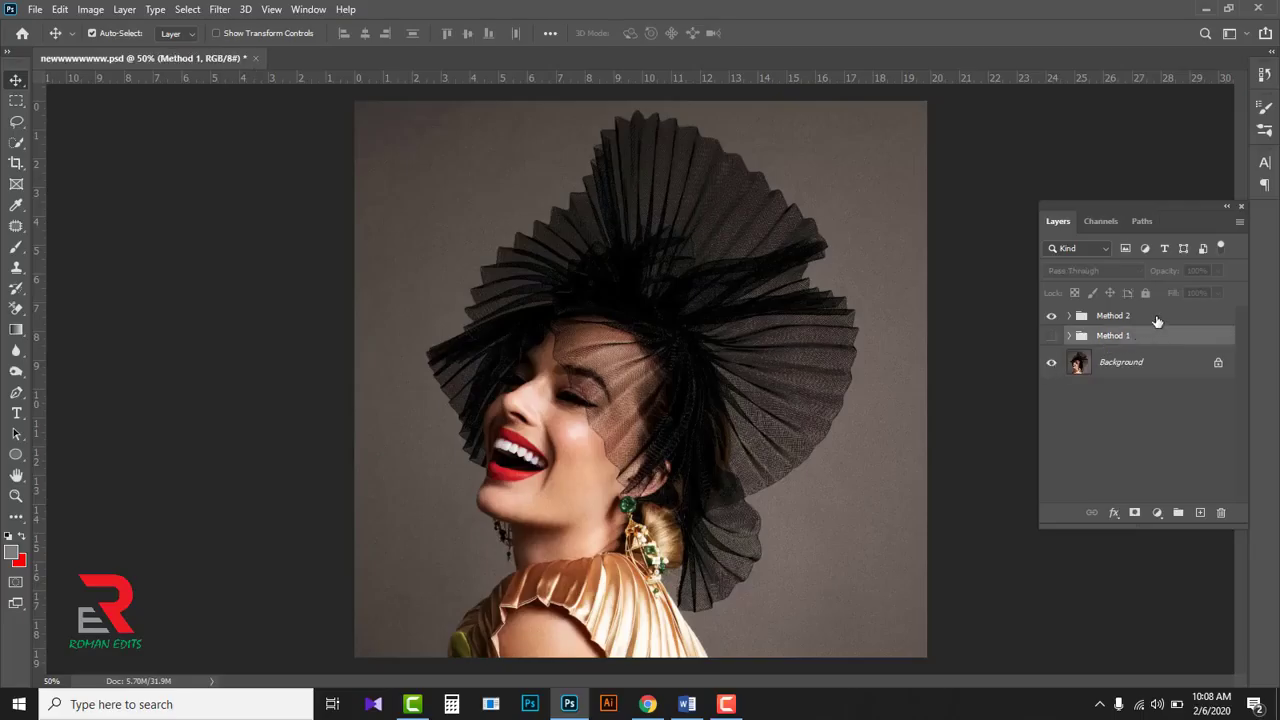
shift+click(1157, 318)
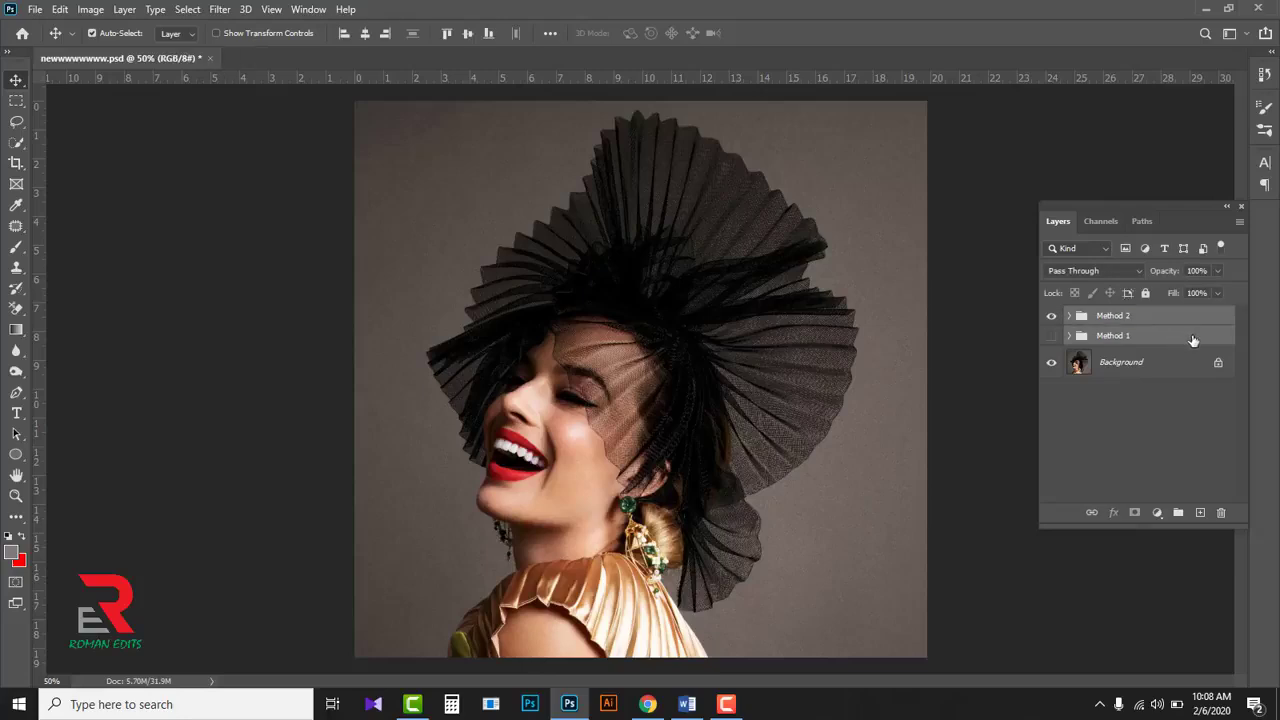
drag(1193, 341, 1220, 512)
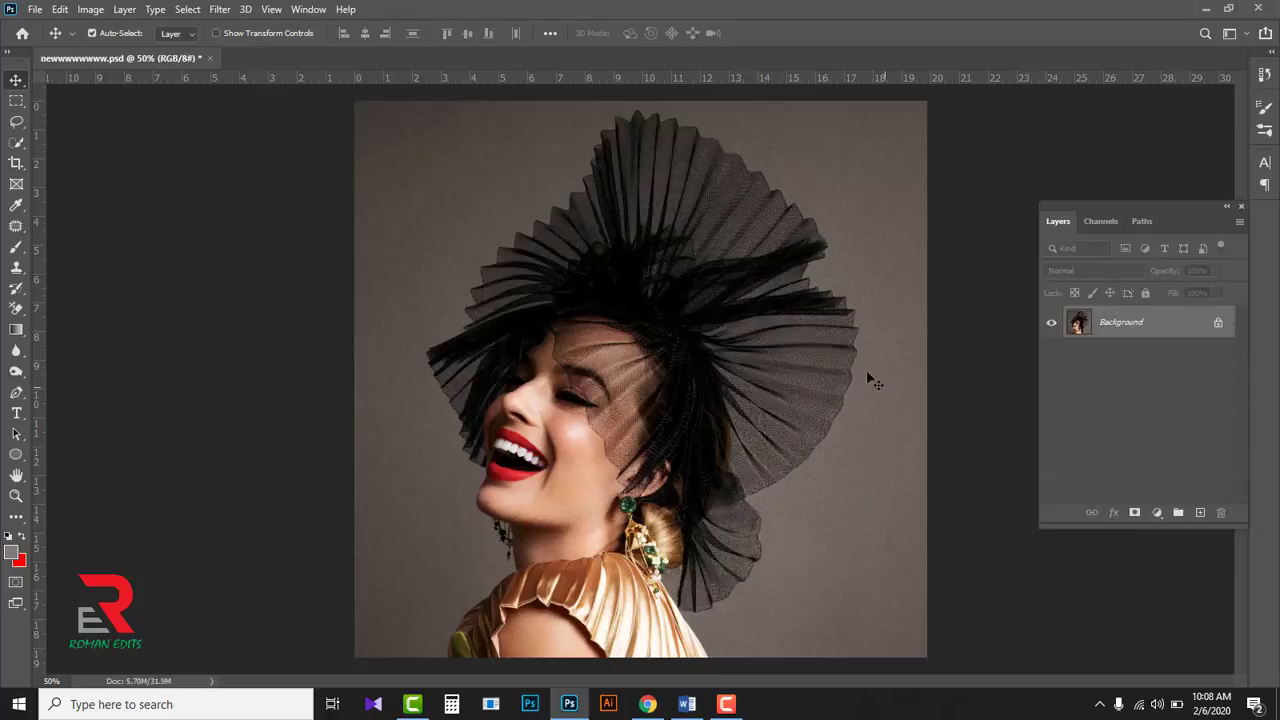
Trace the outer edge of the woman's left shoulder with the Pen tool, starting at the image's lower edge
click(16, 392)
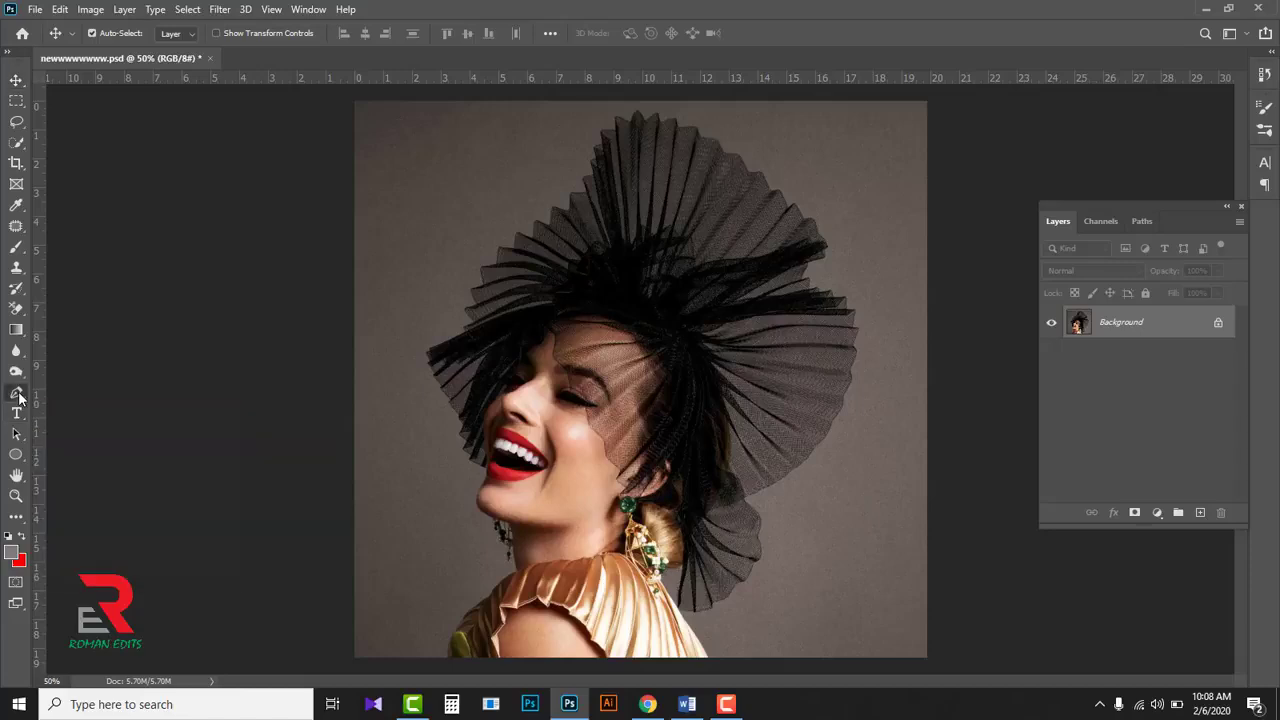
click(94, 392)
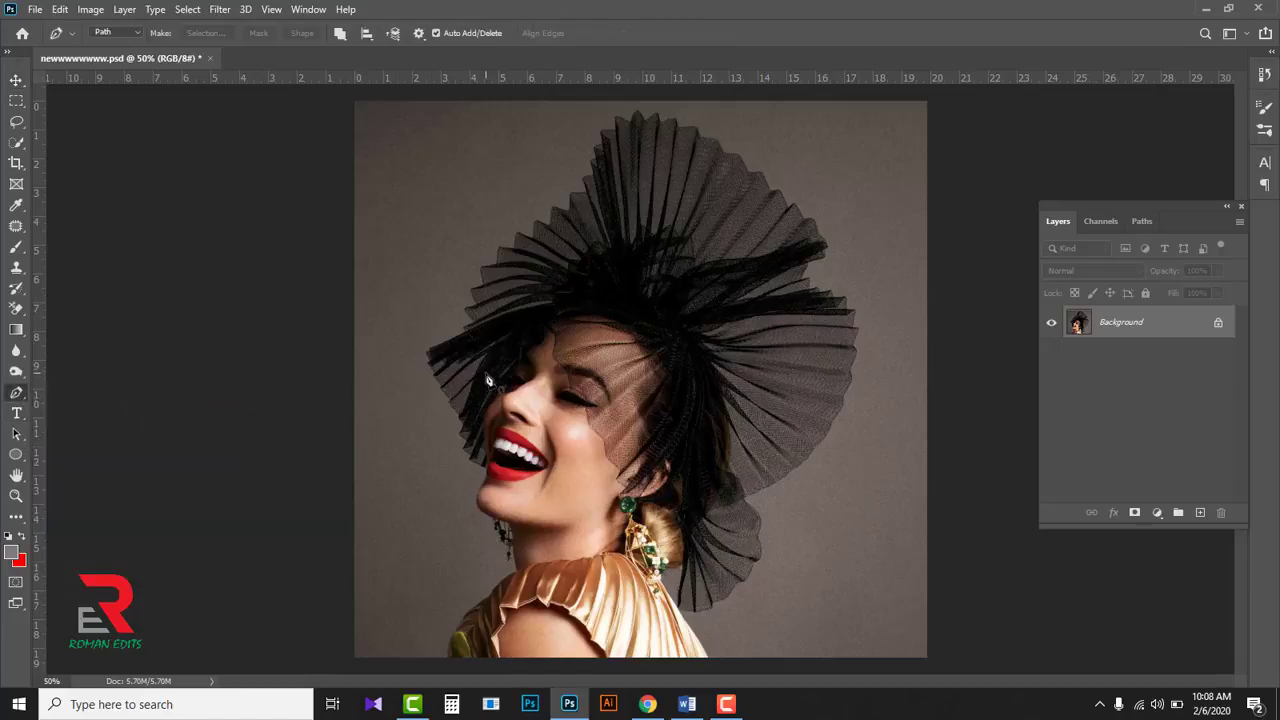
ctrl+click(463, 642)
ctrl+click(464, 643)
ctrl+click(464, 644)
drag(381, 621, 474, 457)
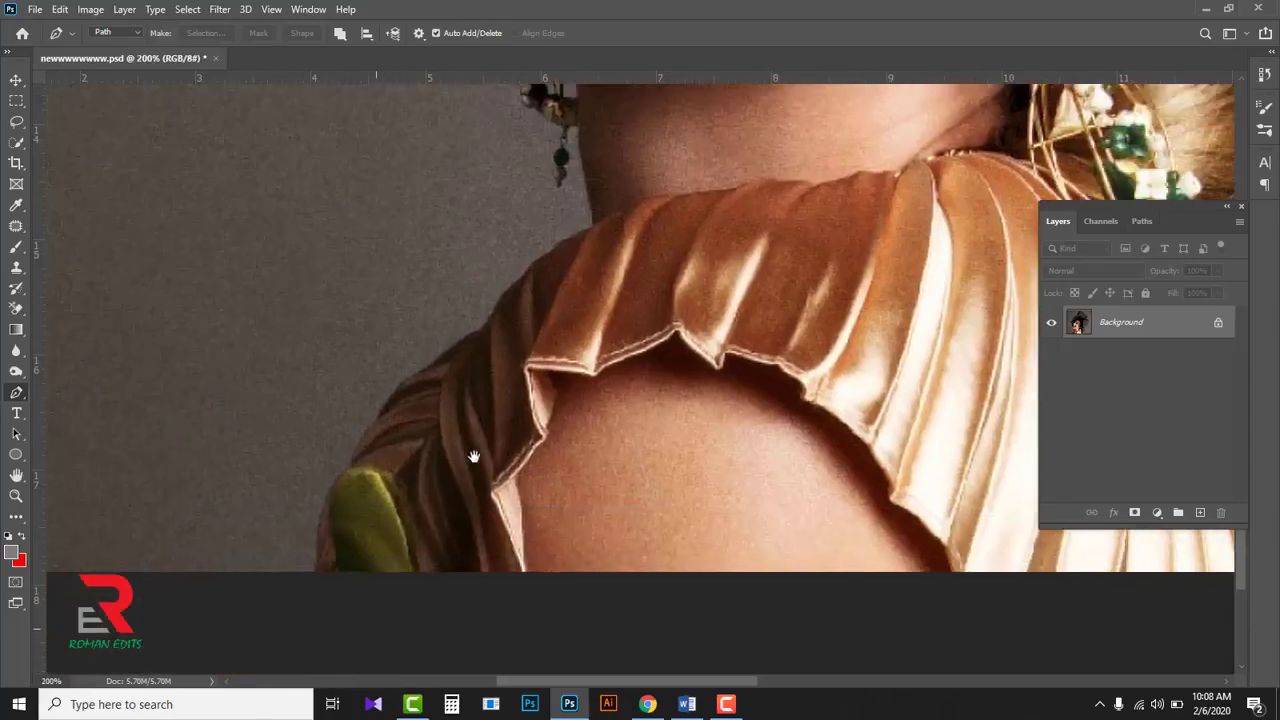
click(322, 568)
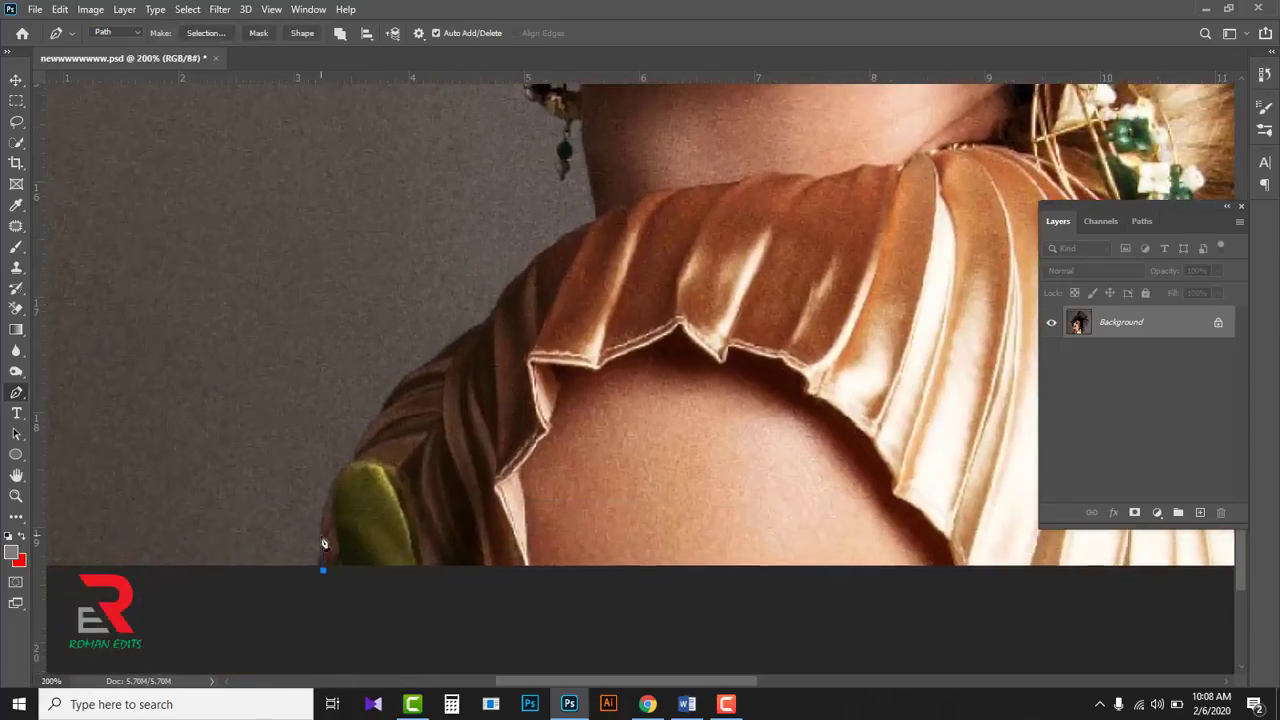
drag(319, 533, 322, 509)
drag(358, 457, 478, 330)
scroll(494, 303, down, 5)
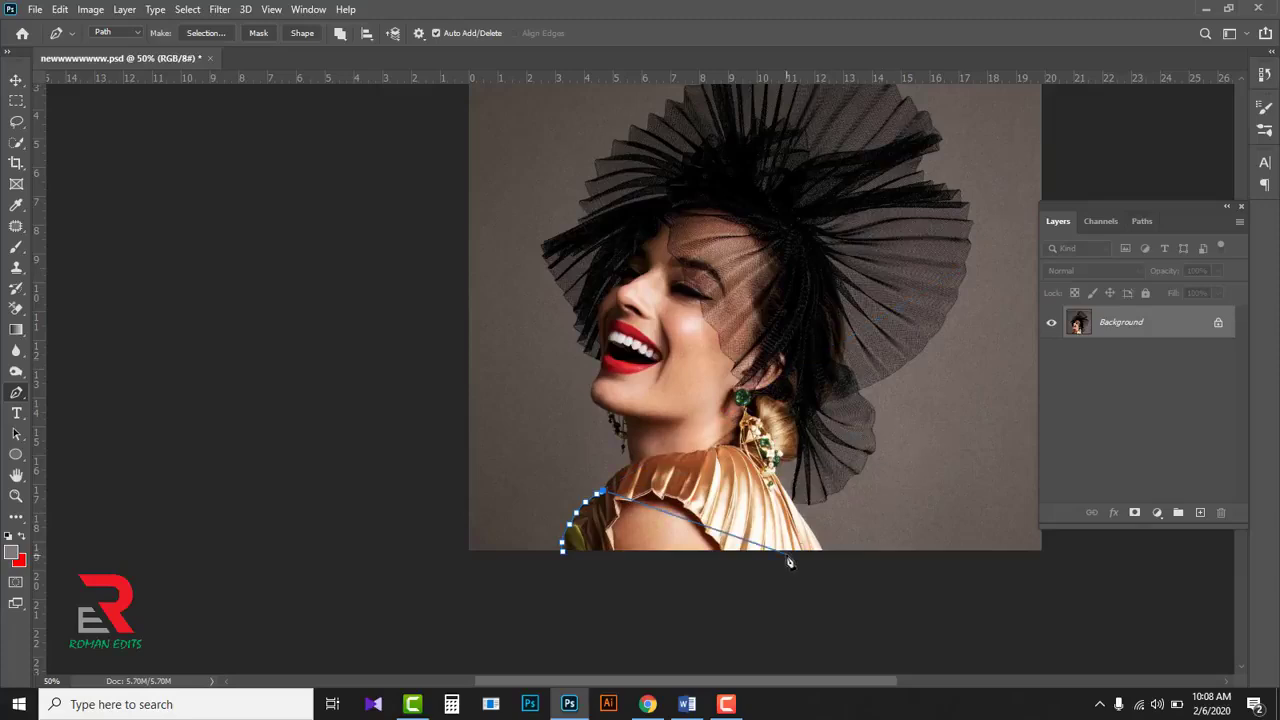
Delete the unfinished path along the shoulder
drag(712, 525, 687, 519)
drag(408, 411, 741, 631)
key(Delete)
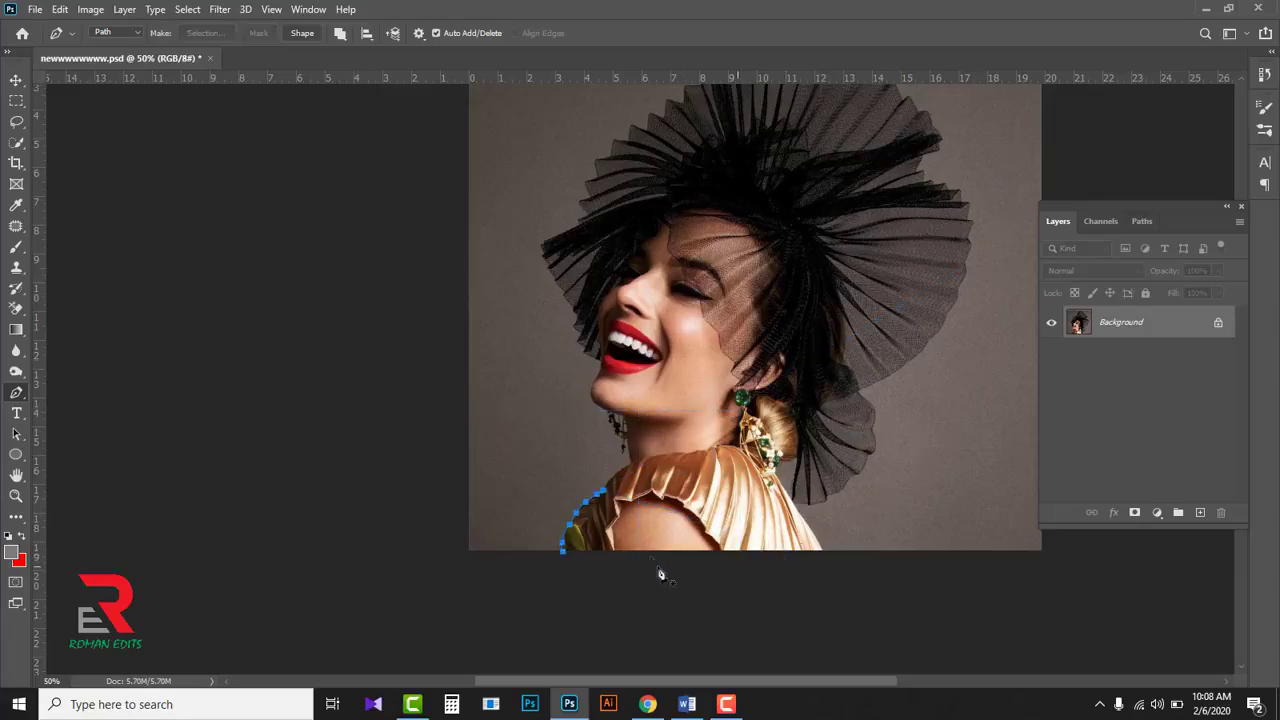
Examine the anchor points of the saved Path 1 and Path 2 over the photo, and deselect the paths
click(1141, 221)
click(1058, 253)
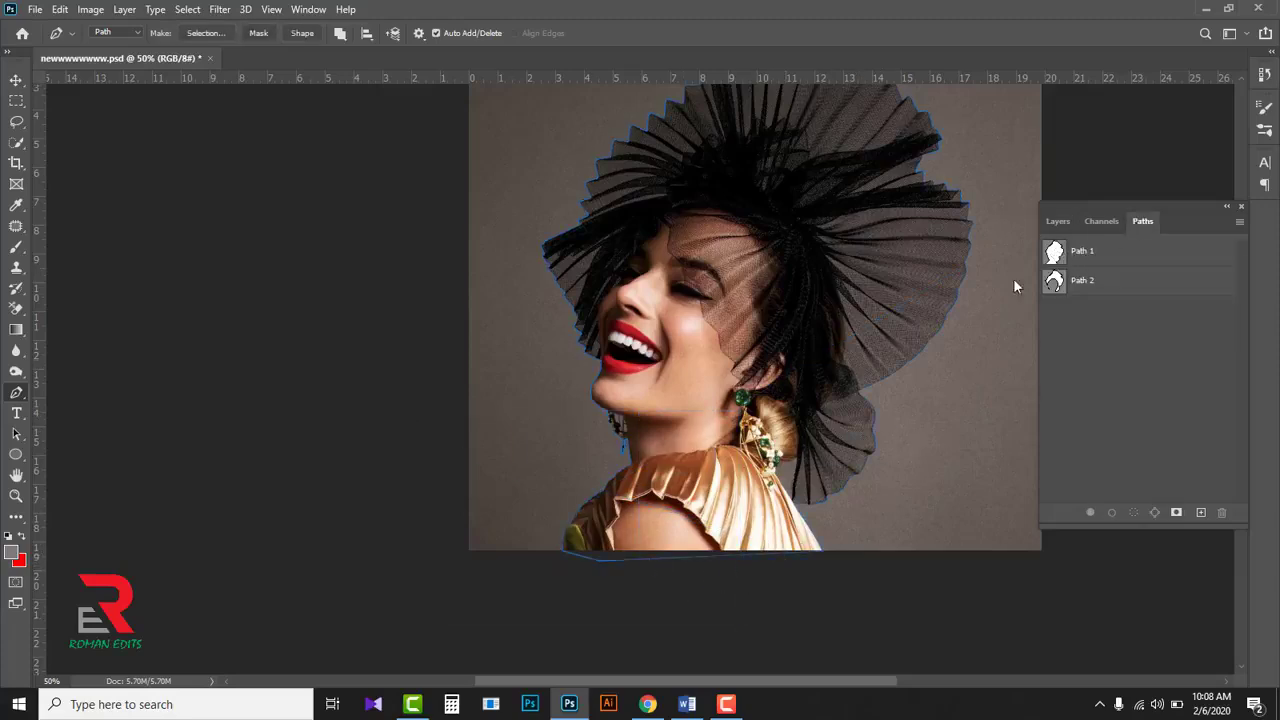
ctrl+alt+click(879, 381)
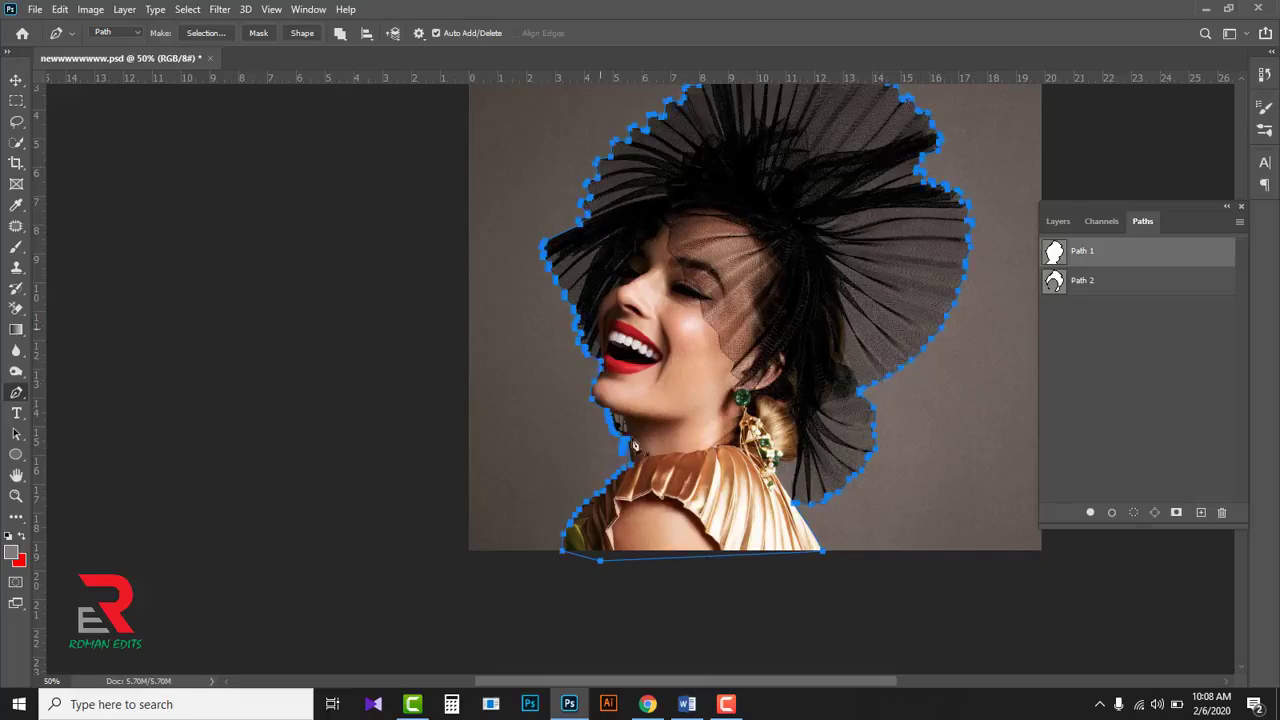
click(1055, 281)
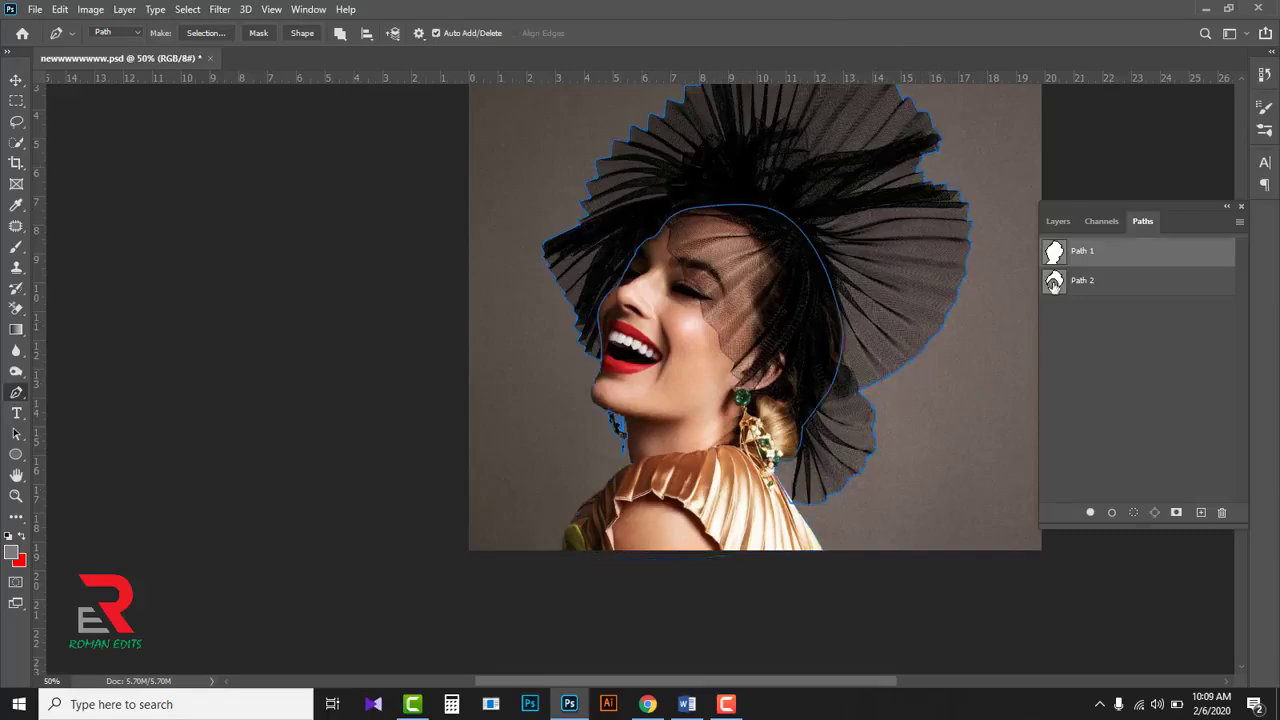
ctrl+alt+click(901, 373)
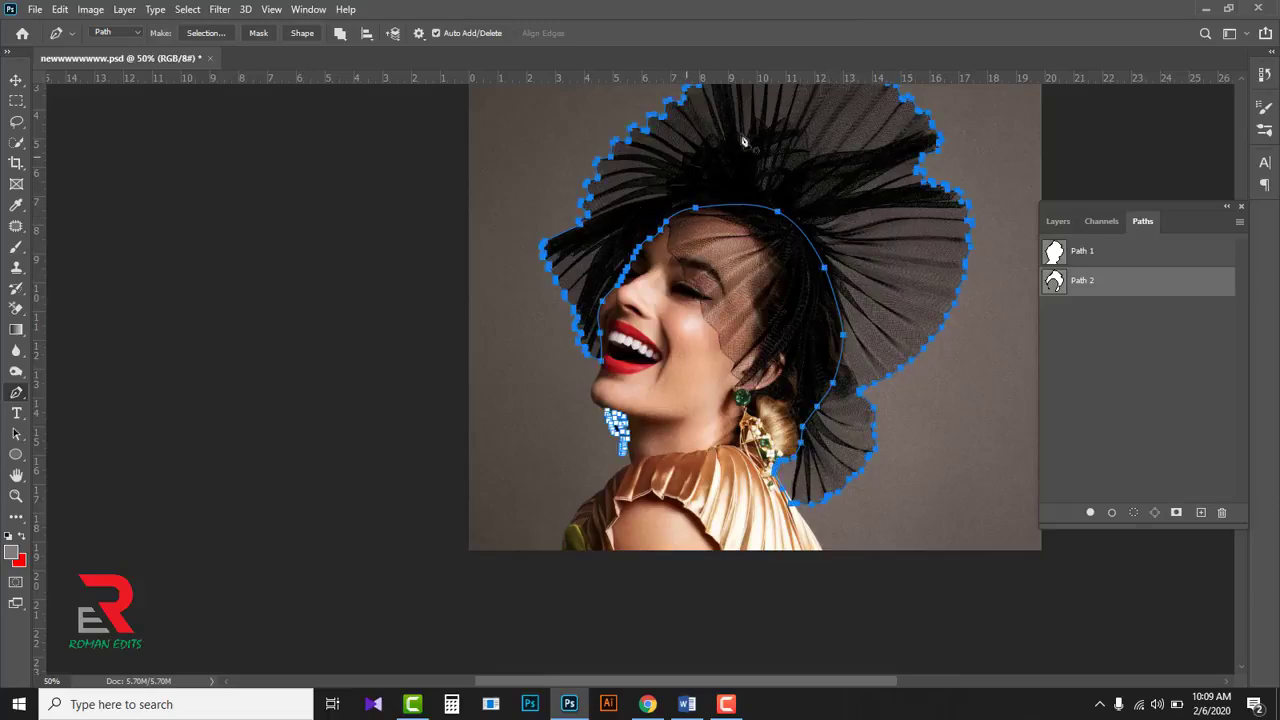
click(1112, 349)
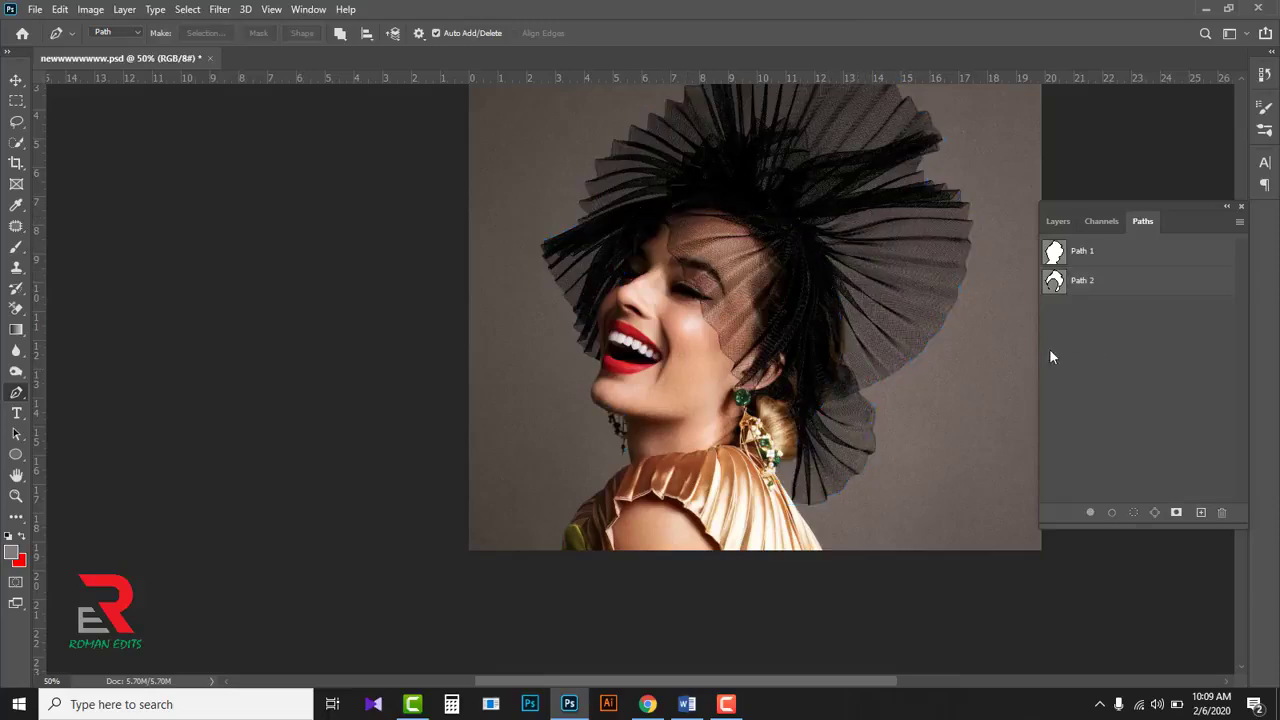
Select the grey backdrop around the woman with the Quick Selection tool, subtracting the shoulder area from the selection
click(1057, 220)
drag(671, 200, 651, 280)
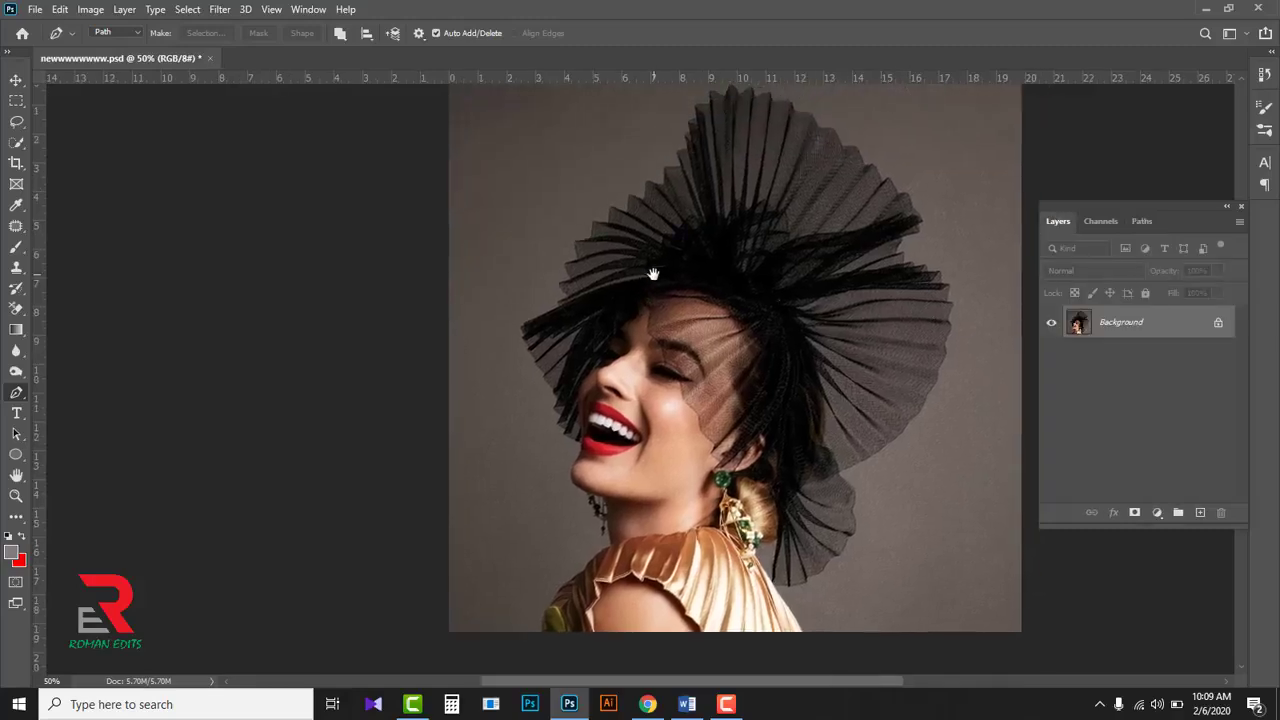
click(18, 145)
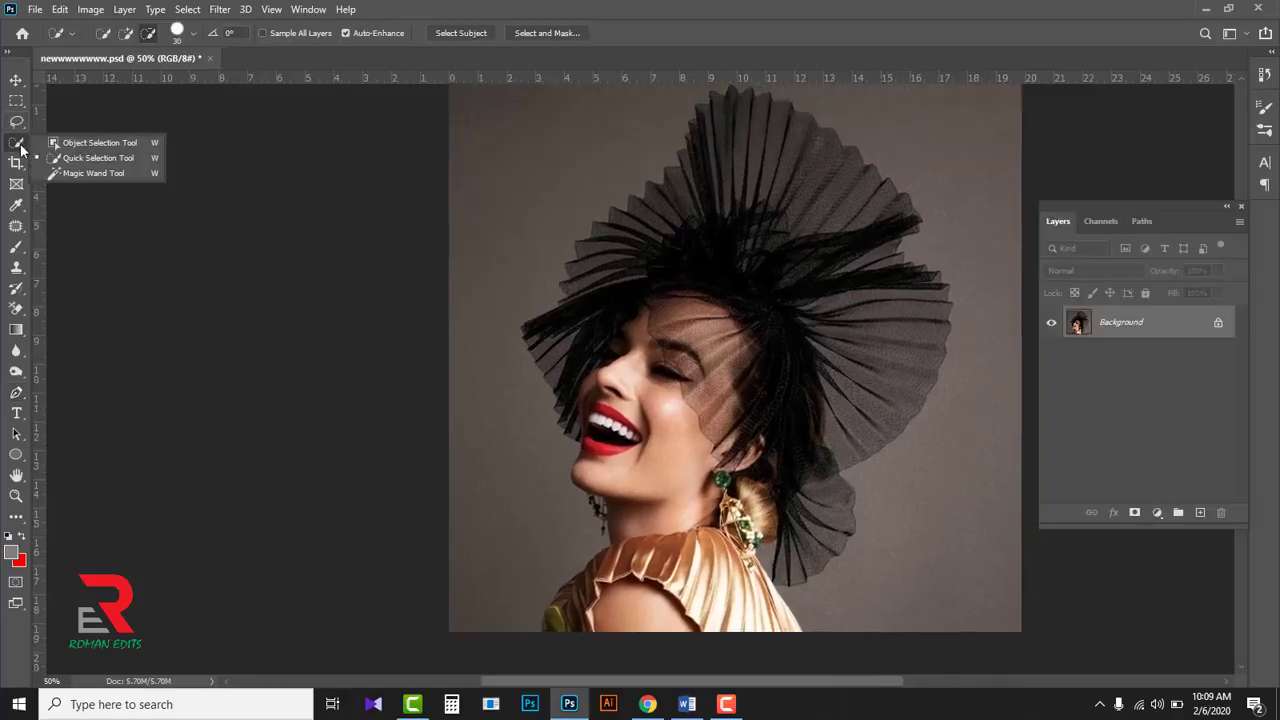
click(96, 158)
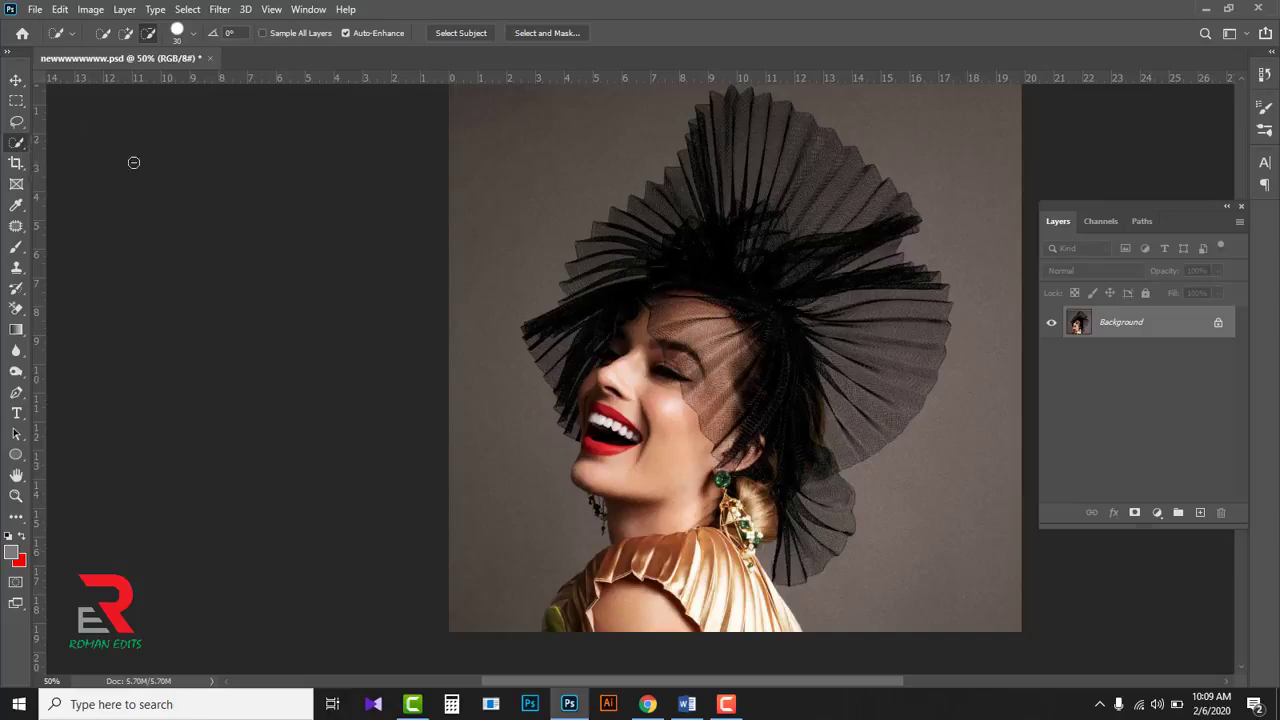
mouse_move(537, 131)
mouse_down()
mouse_move(539, 161)
mouse_move(509, 207)
mouse_up()
drag(451, 408, 460, 529)
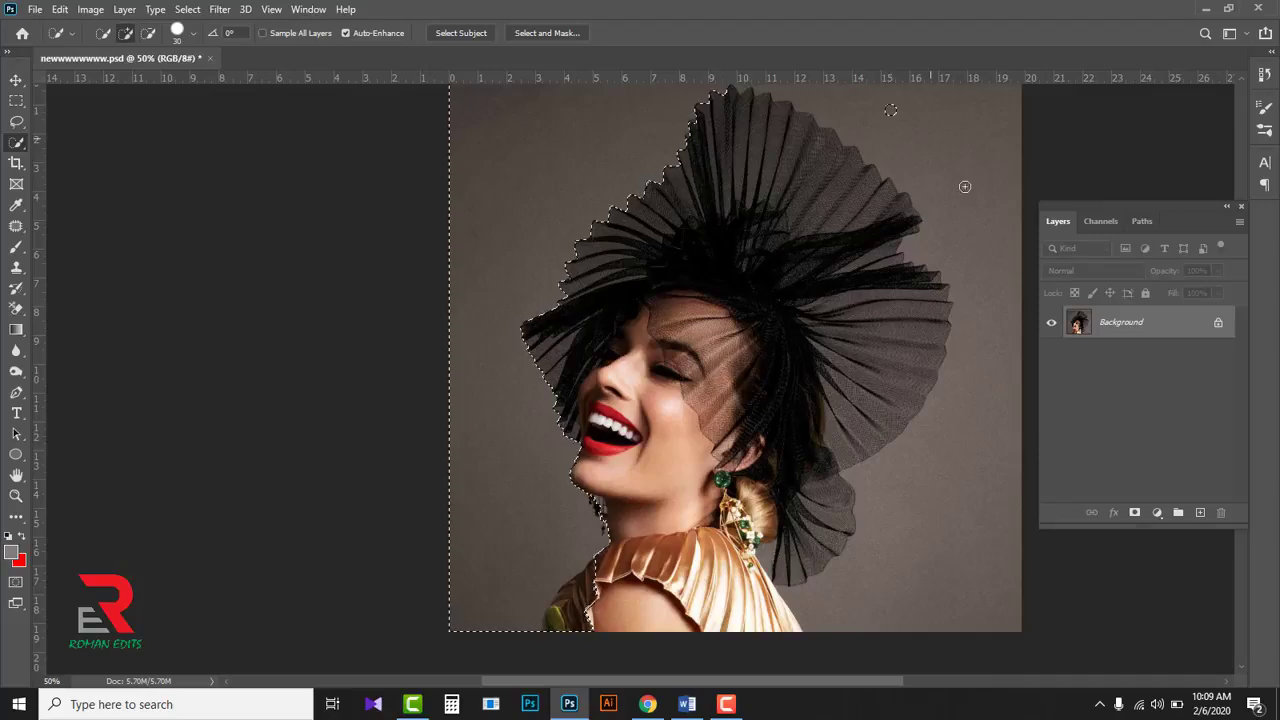
mouse_move(966, 186)
mouse_down()
mouse_move(969, 514)
mouse_move(863, 591)
mouse_move(985, 482)
mouse_up()
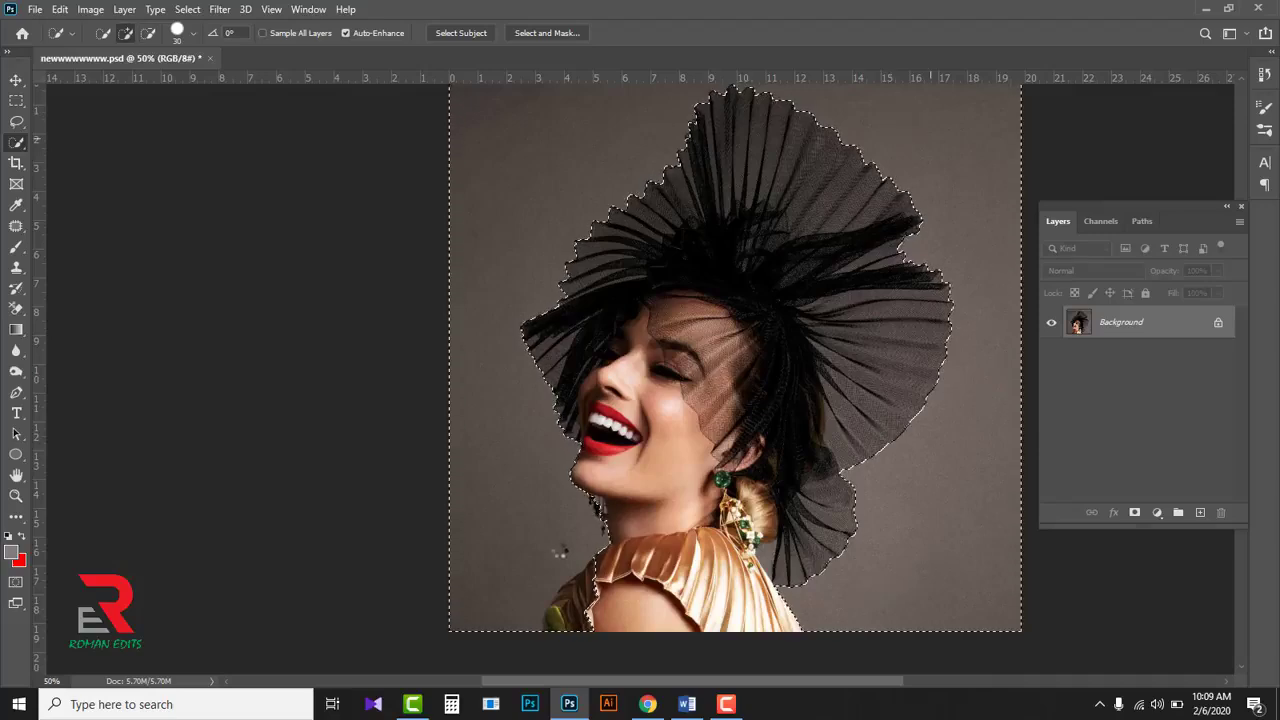
click(588, 608)
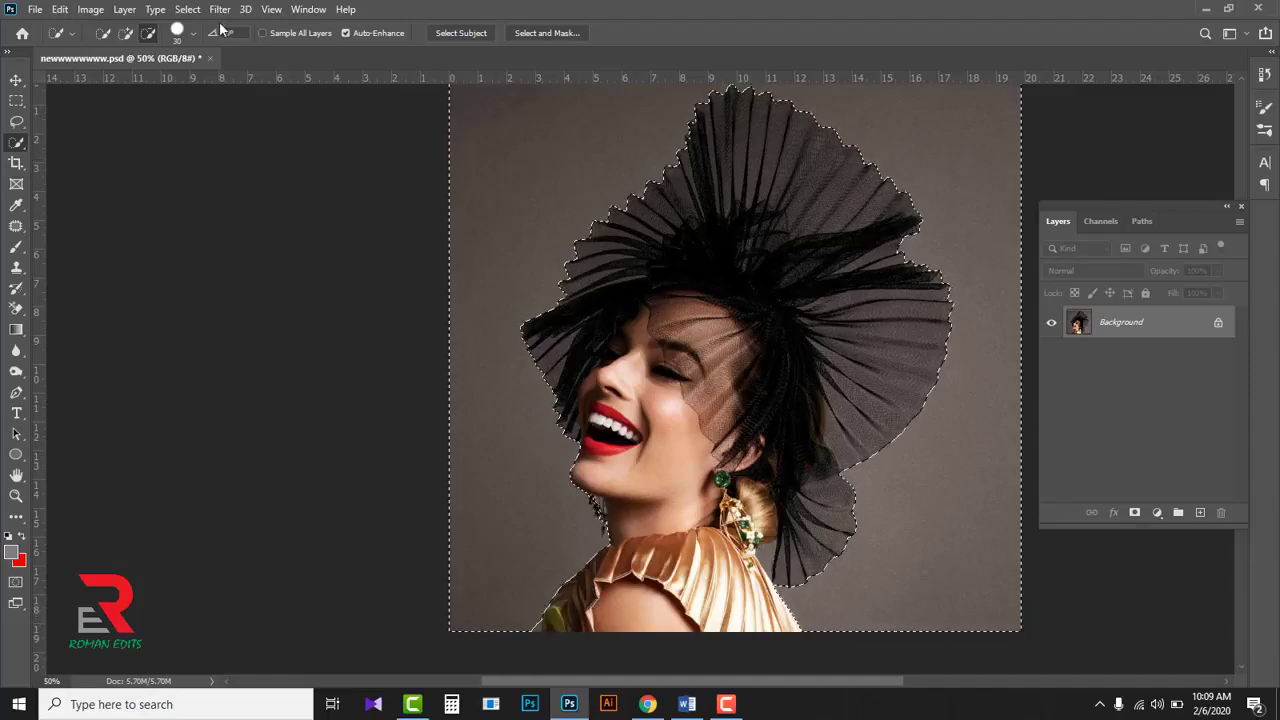
Invert the backdrop selection so it covers the woman, and clear the selection
click(187, 9)
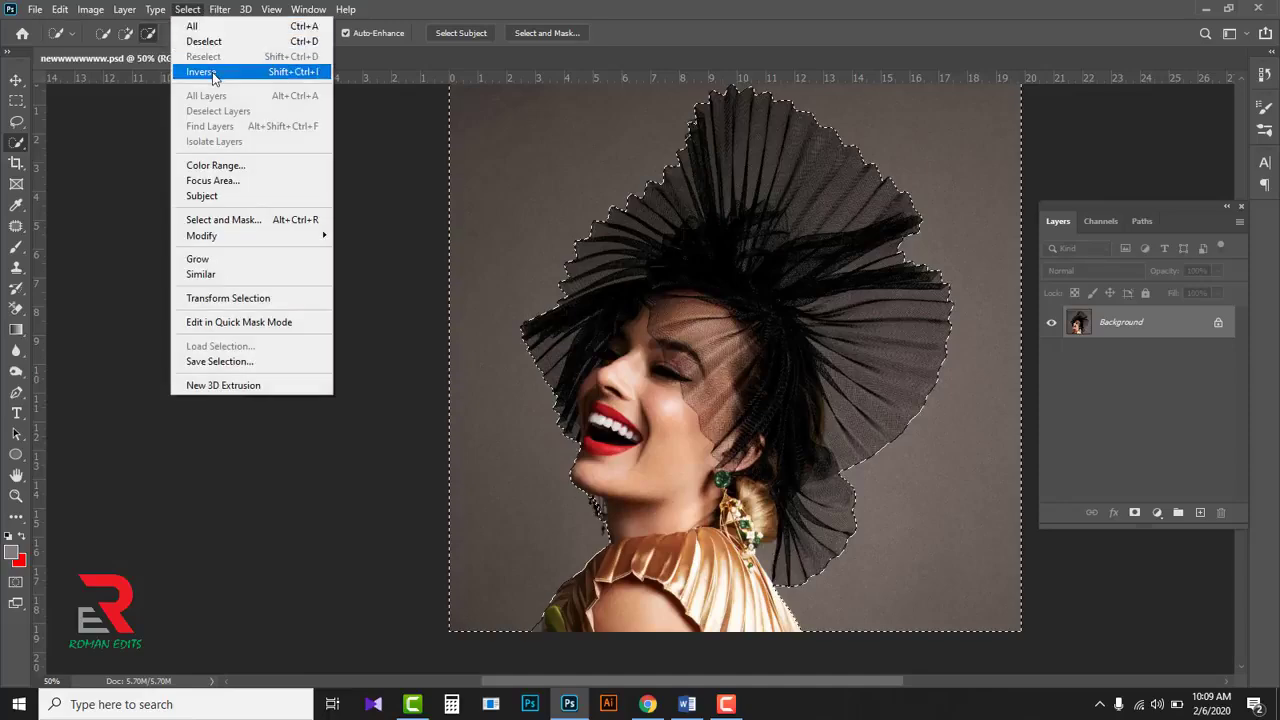
click(200, 72)
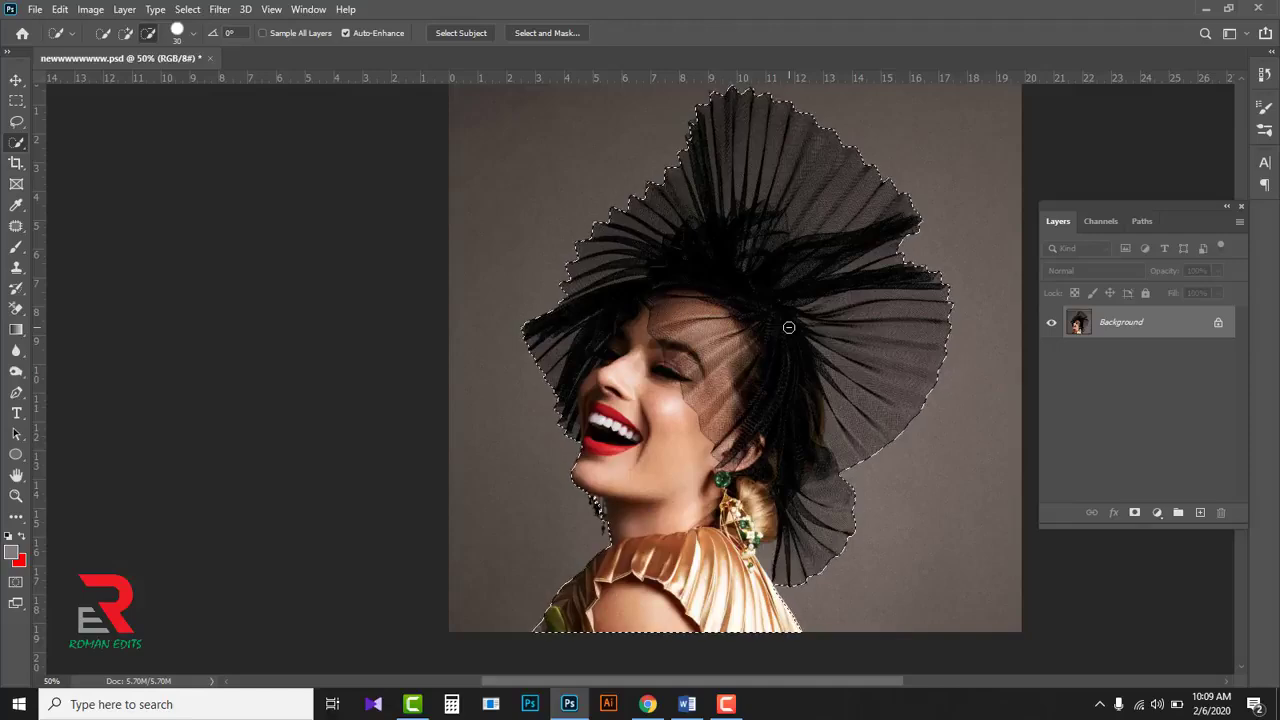
key(ctrl+d)
Compare the full outline in Path 1 with the veil outline in Path 2, leaving neither path active
click(1142, 221)
click(1068, 254)
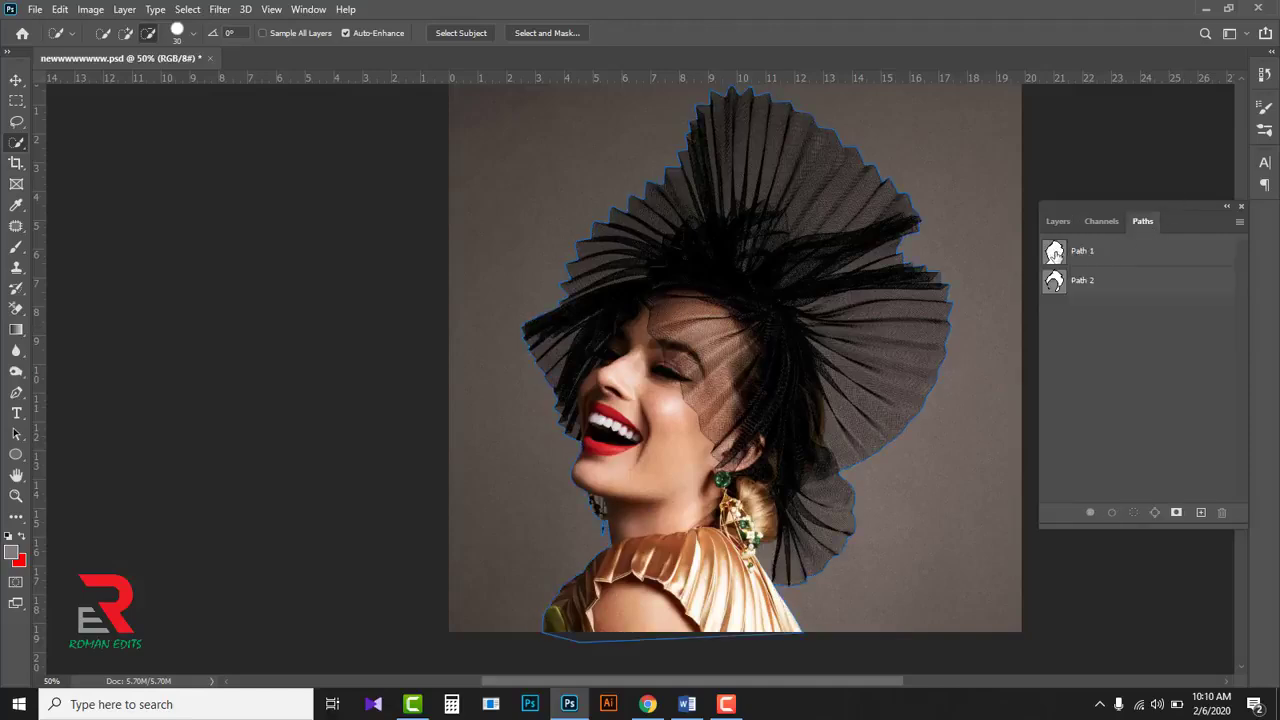
click(1053, 285)
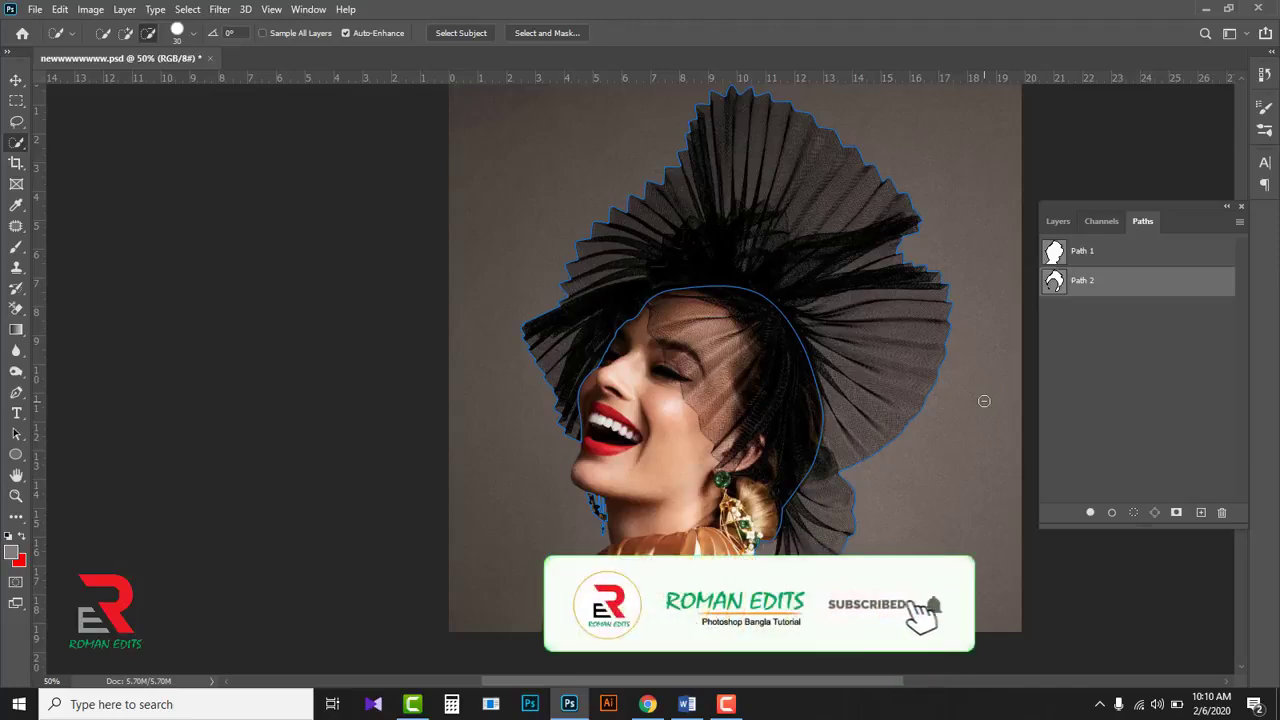
click(1127, 399)
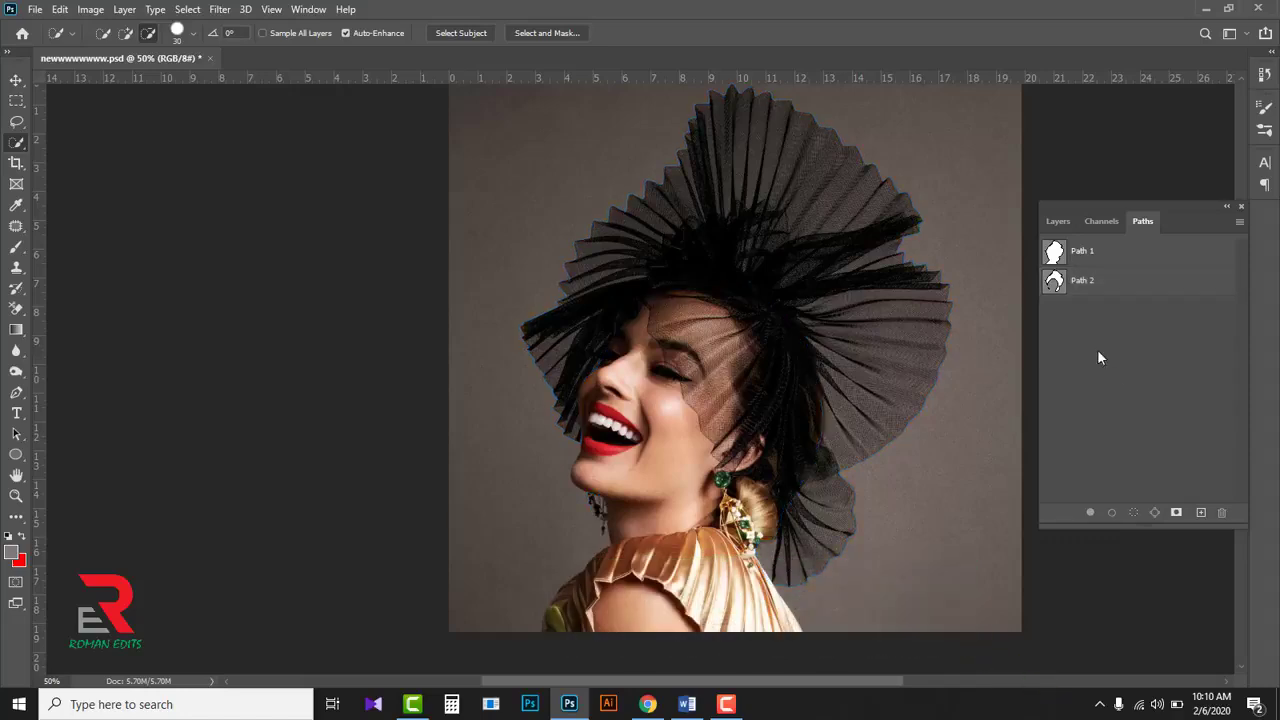
Activate Path 1 around the whole figure and switch to the Pen tool
click(1055, 252)
drag(16, 392, 95, 400)
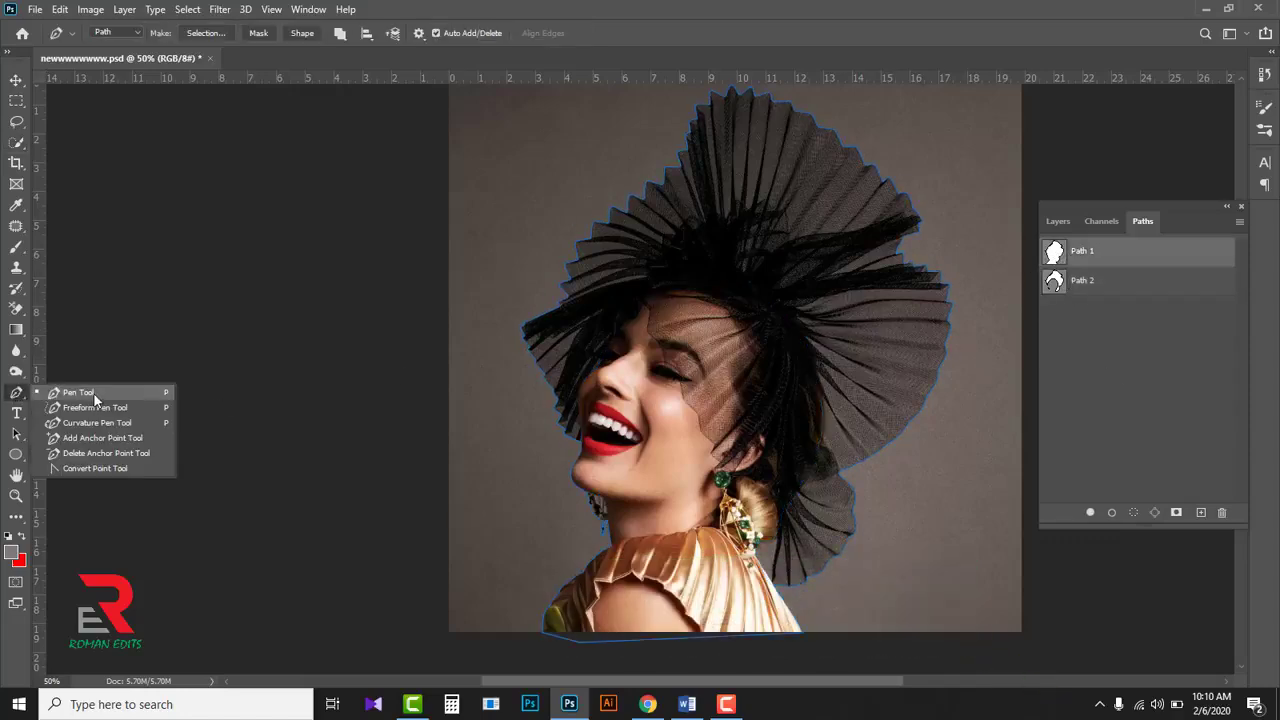
click(95, 396)
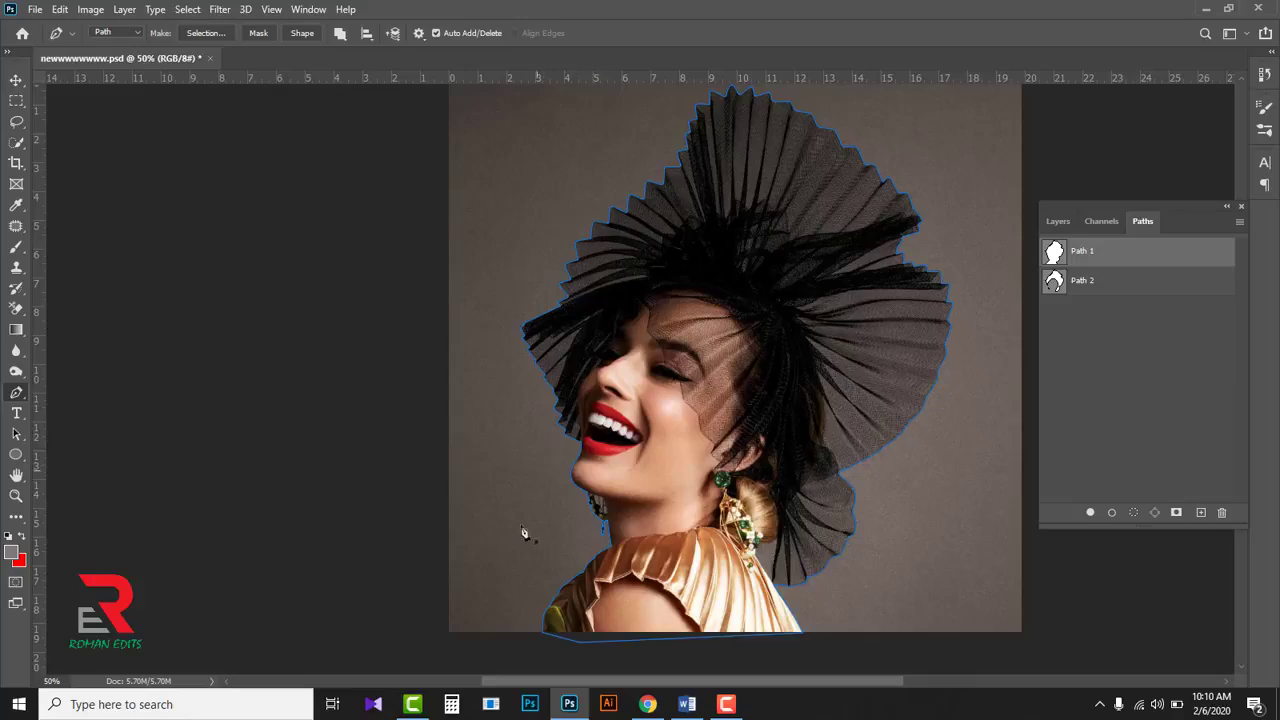
Switch to Chrome, browse the uploaded tutorials on the Roman Edits YouTube channel, and return to Photoshop
click(648, 704)
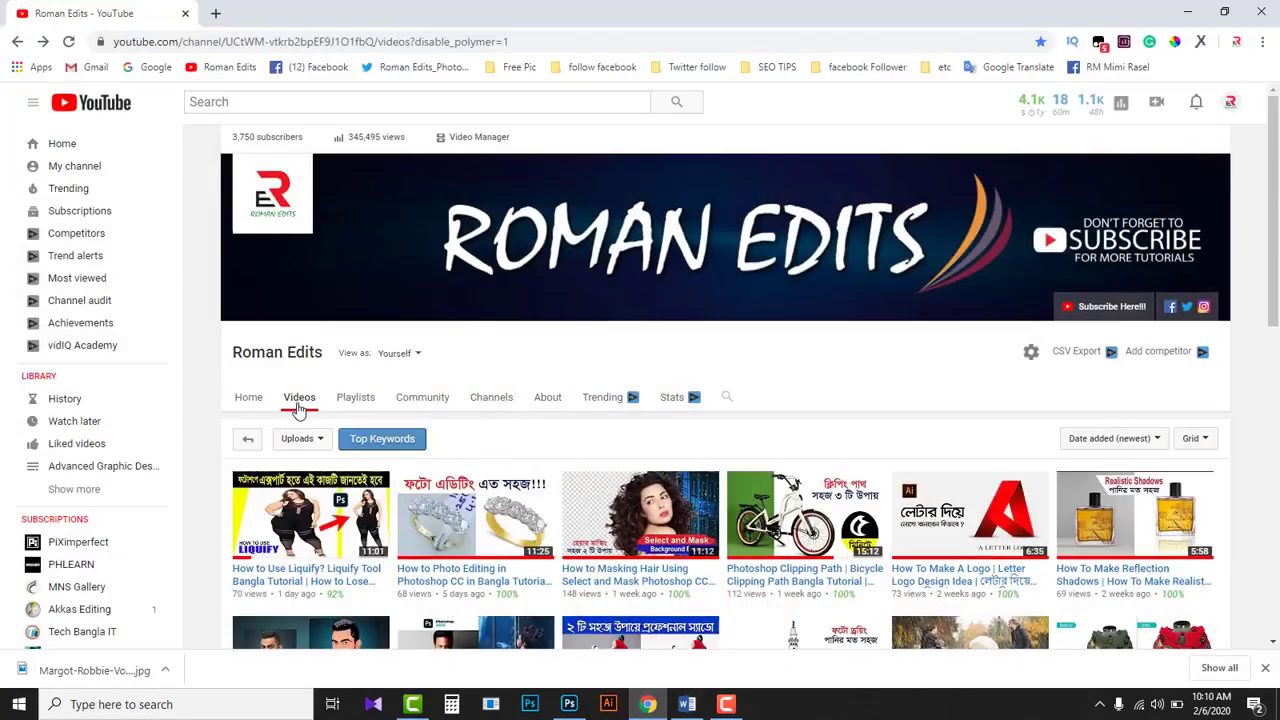
scroll(652, 510, down, 3)
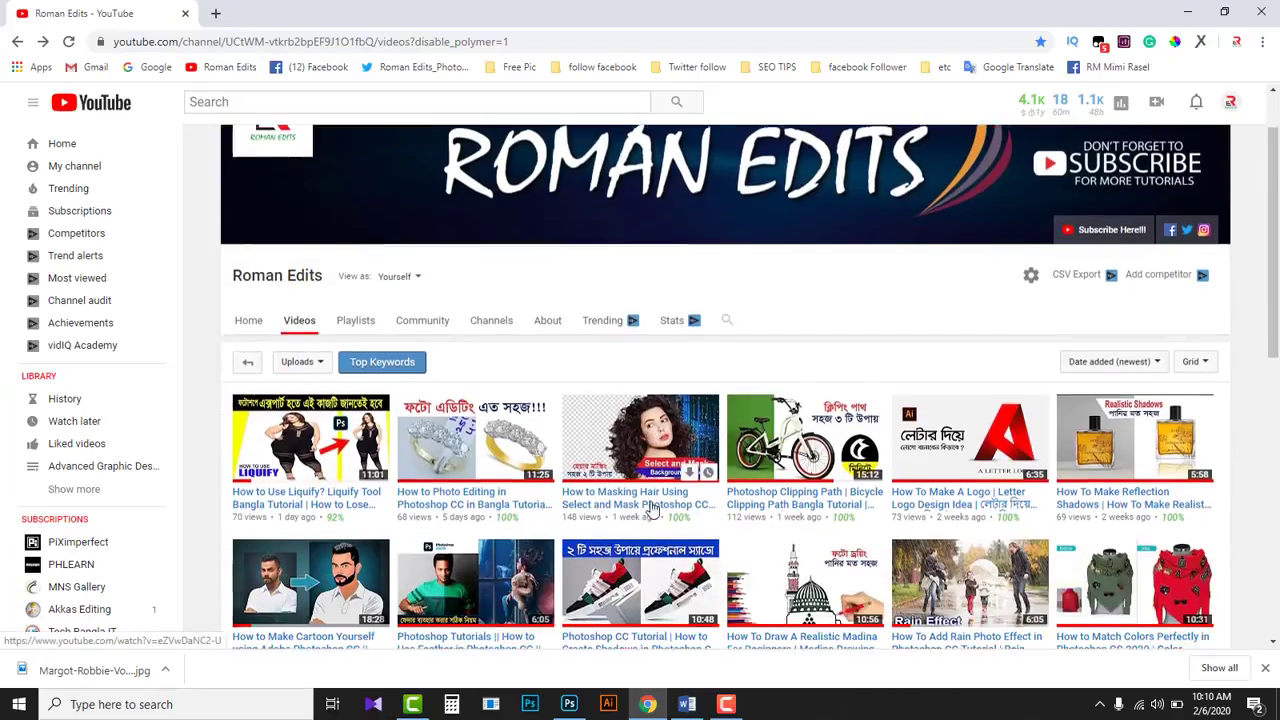
scroll(652, 510, down, 2)
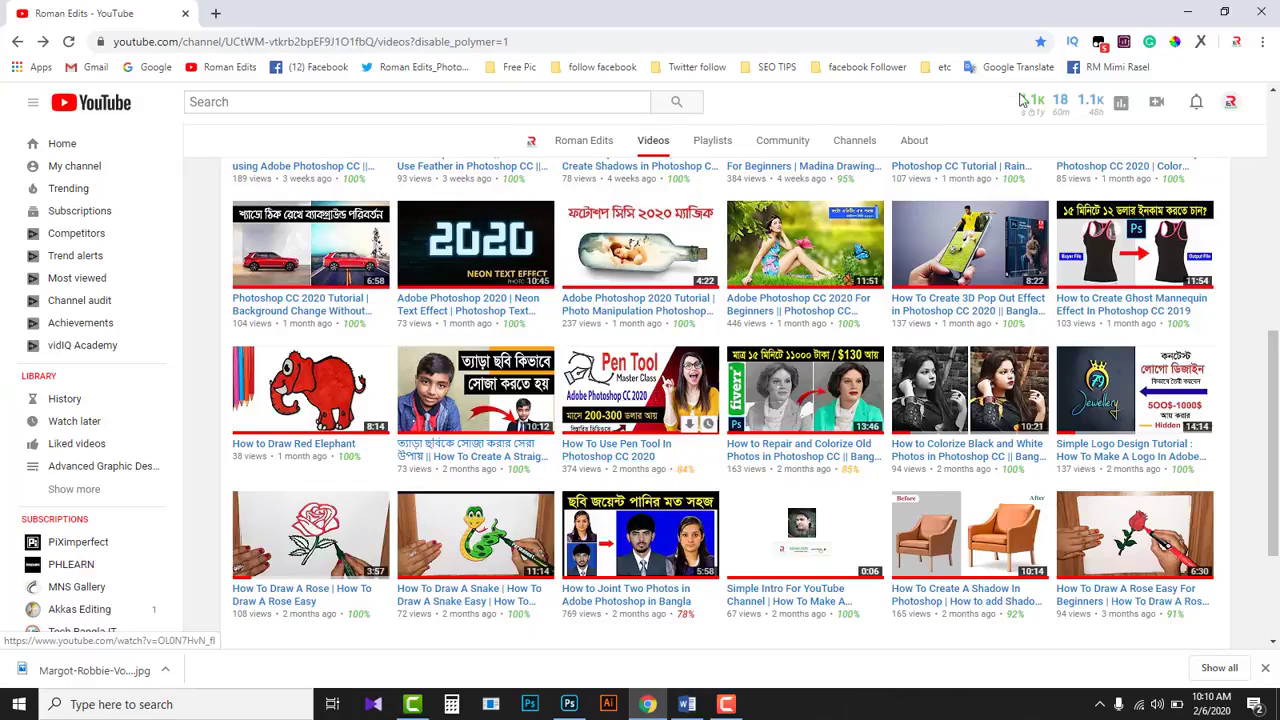
click(1187, 13)
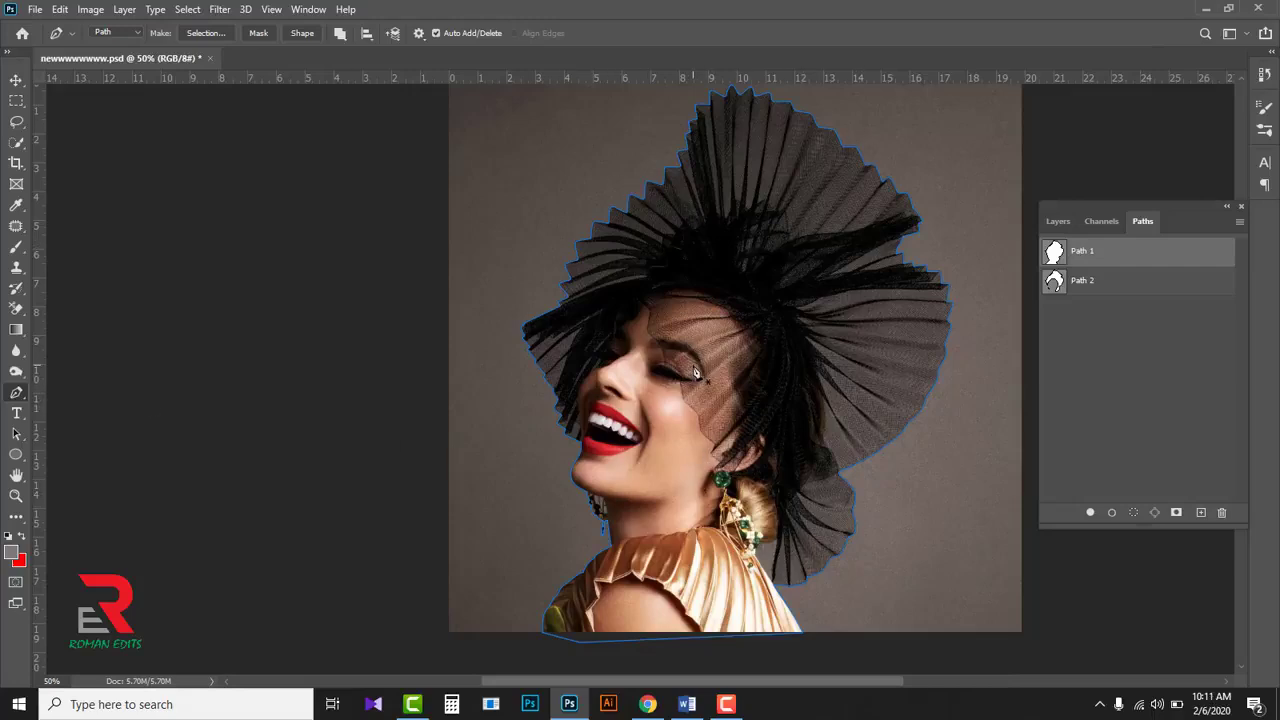
Duplicate the Background layer and copy the figure inside Path 1 to its own layer using a selection with a 0.5-pixel feather
click(1058, 221)
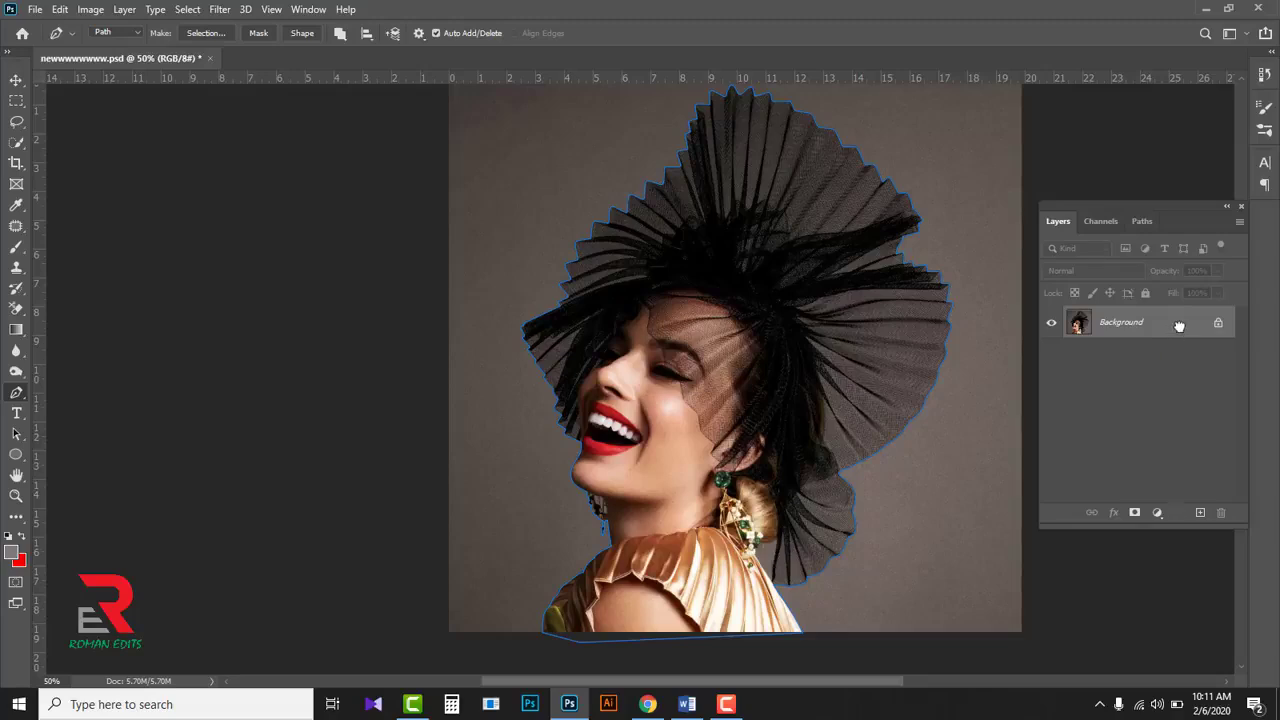
drag(1179, 326, 1200, 512)
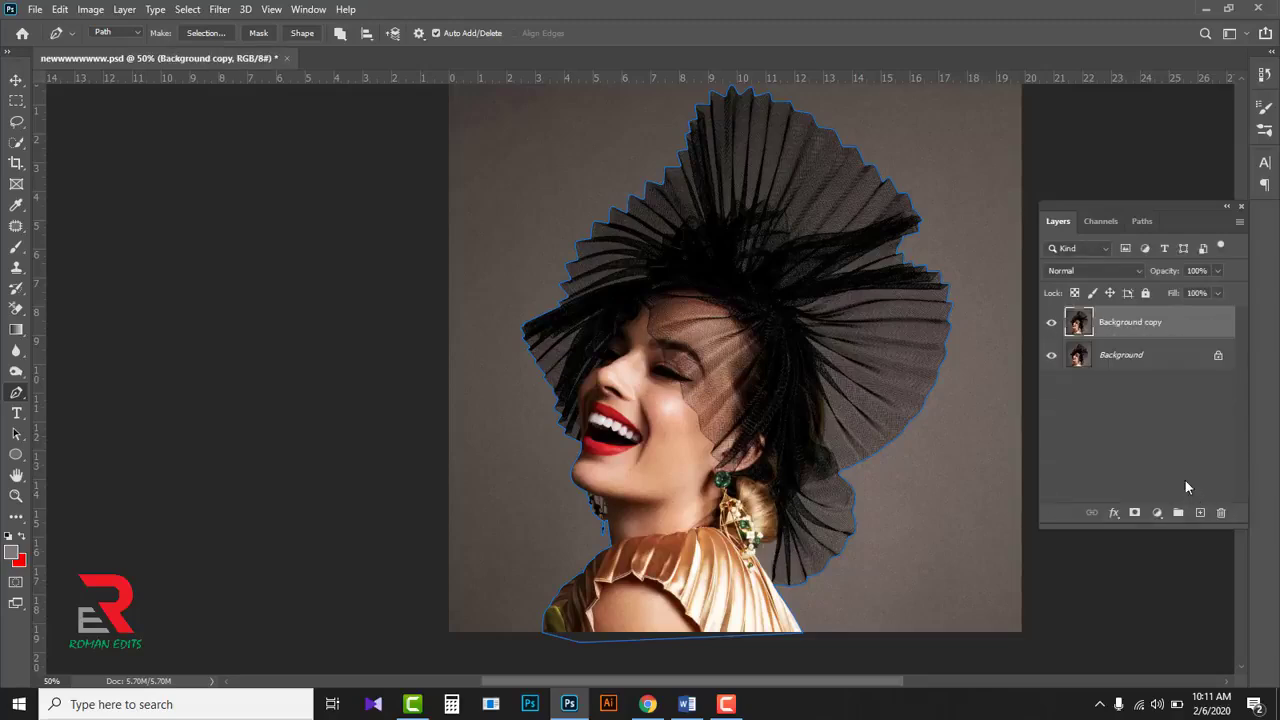
right_click(776, 203)
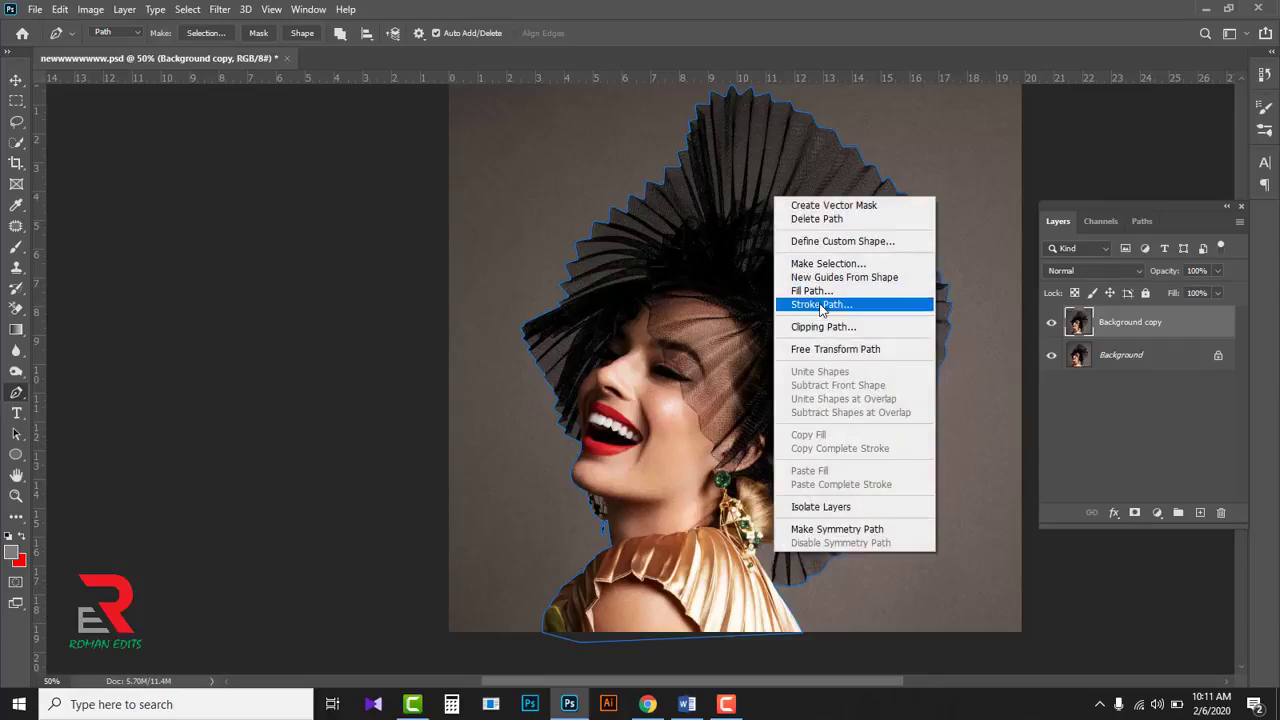
click(814, 265)
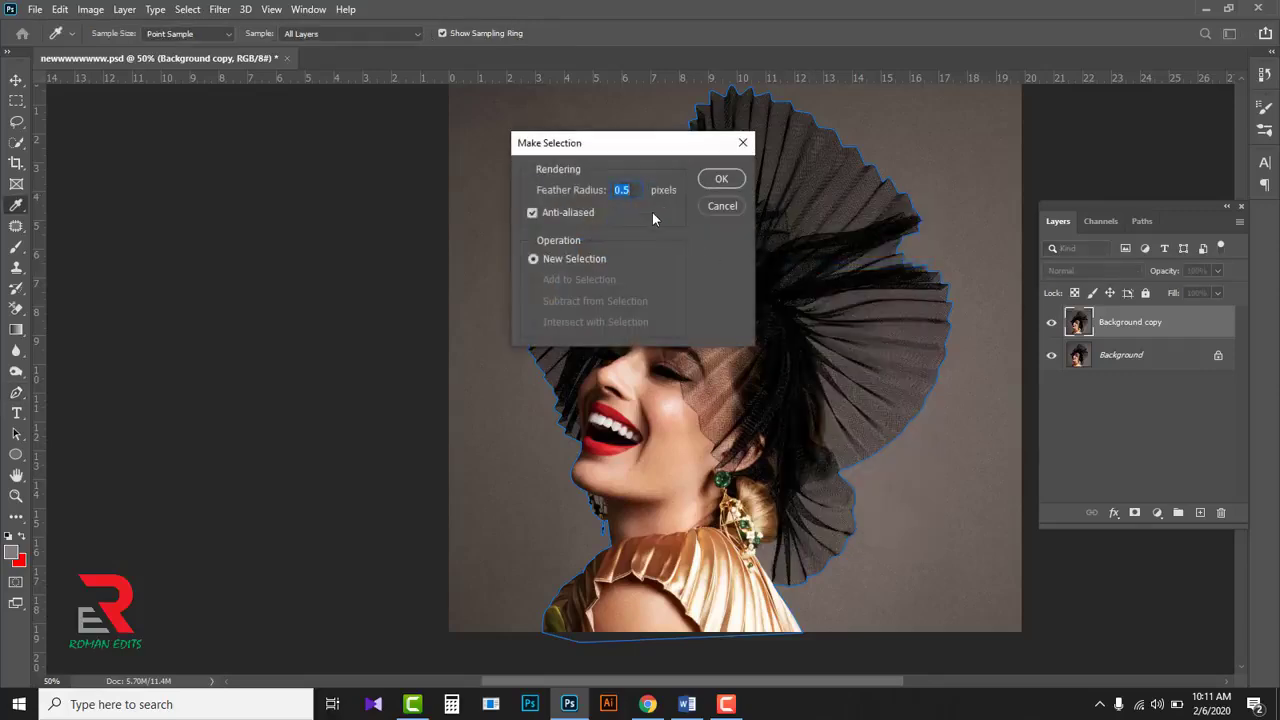
click(717, 179)
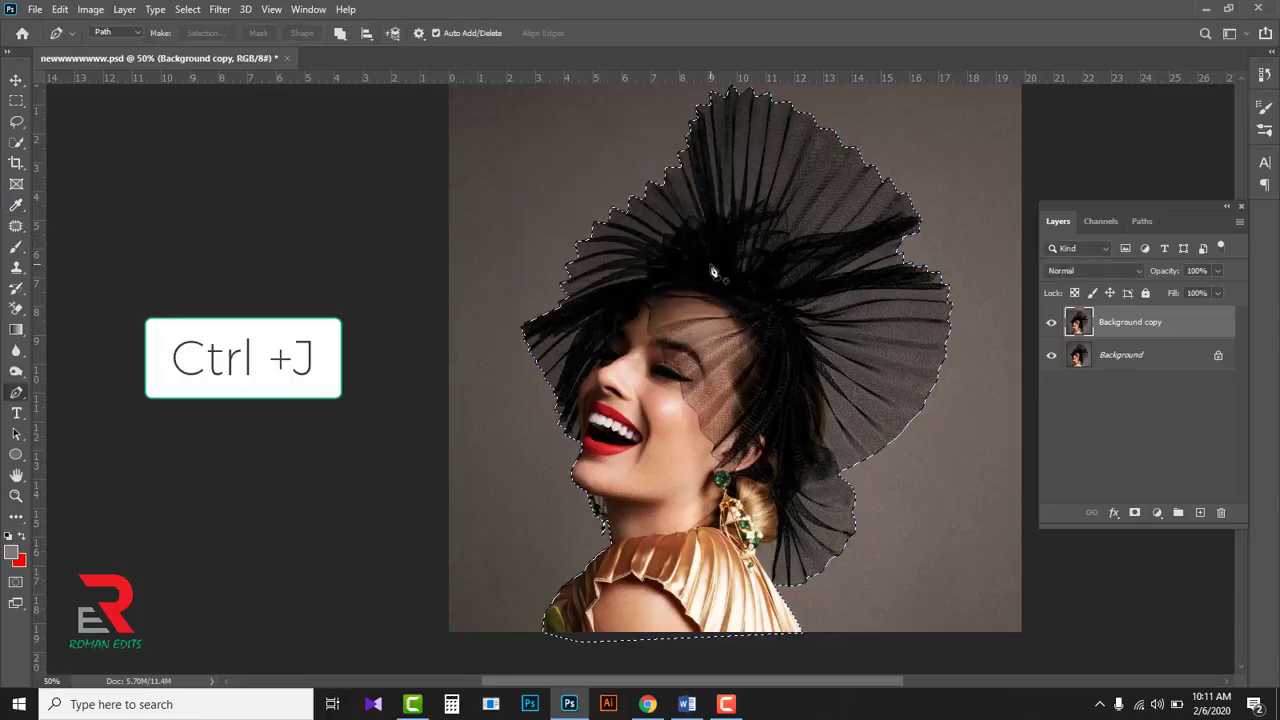
key(ctrl+j)
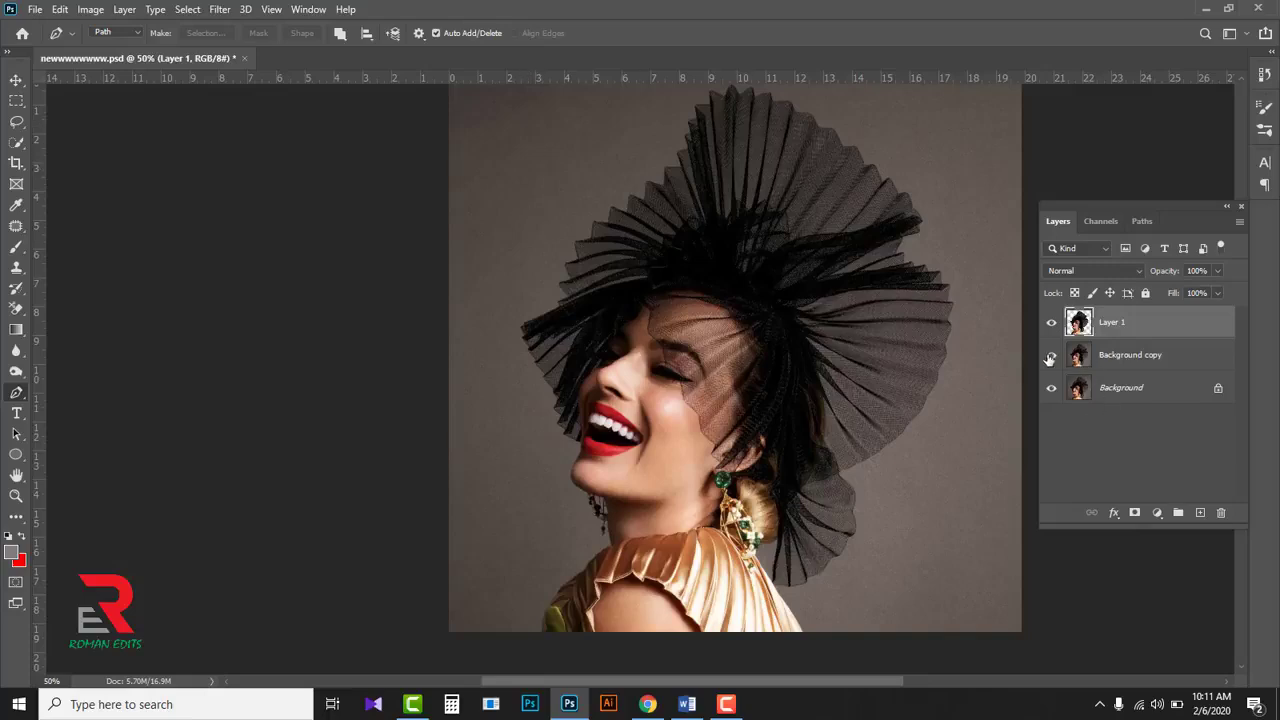
drag(1052, 360, 1056, 400)
Add a new layer directly above Background copy and fill it with white (ffffff)
click(1119, 360)
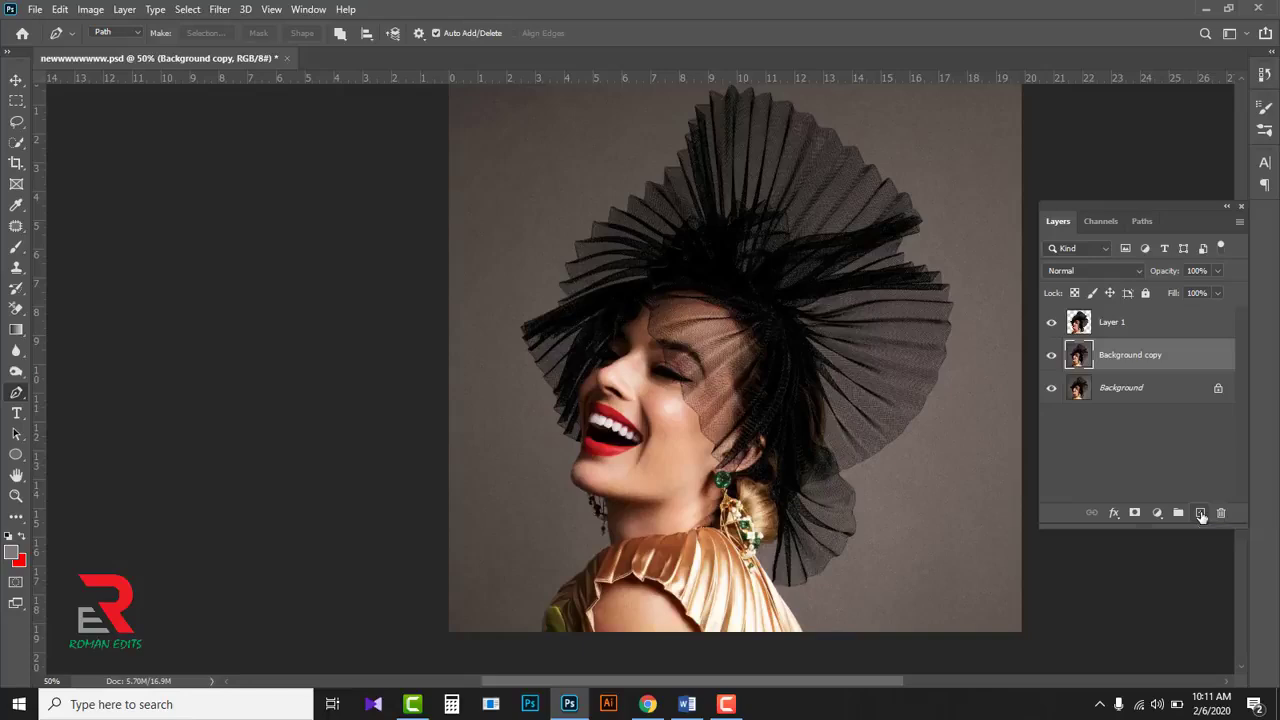
click(1201, 513)
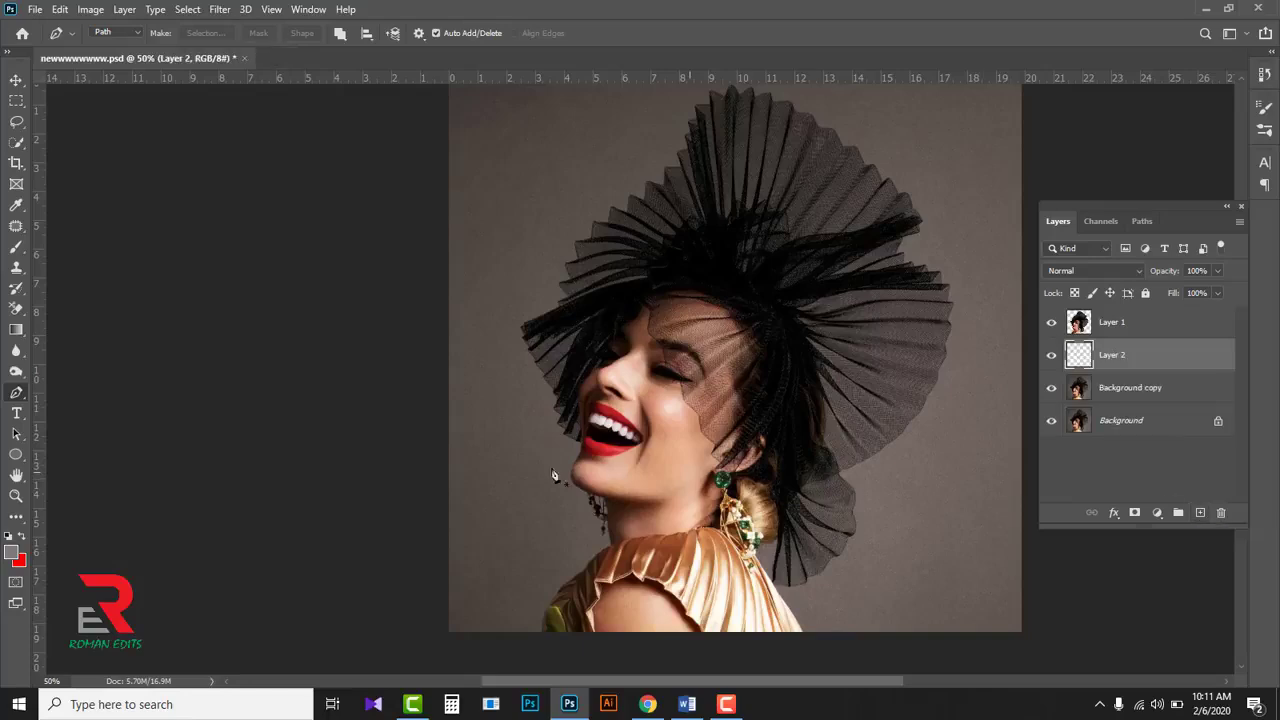
click(16, 558)
drag(727, 211, 685, 151)
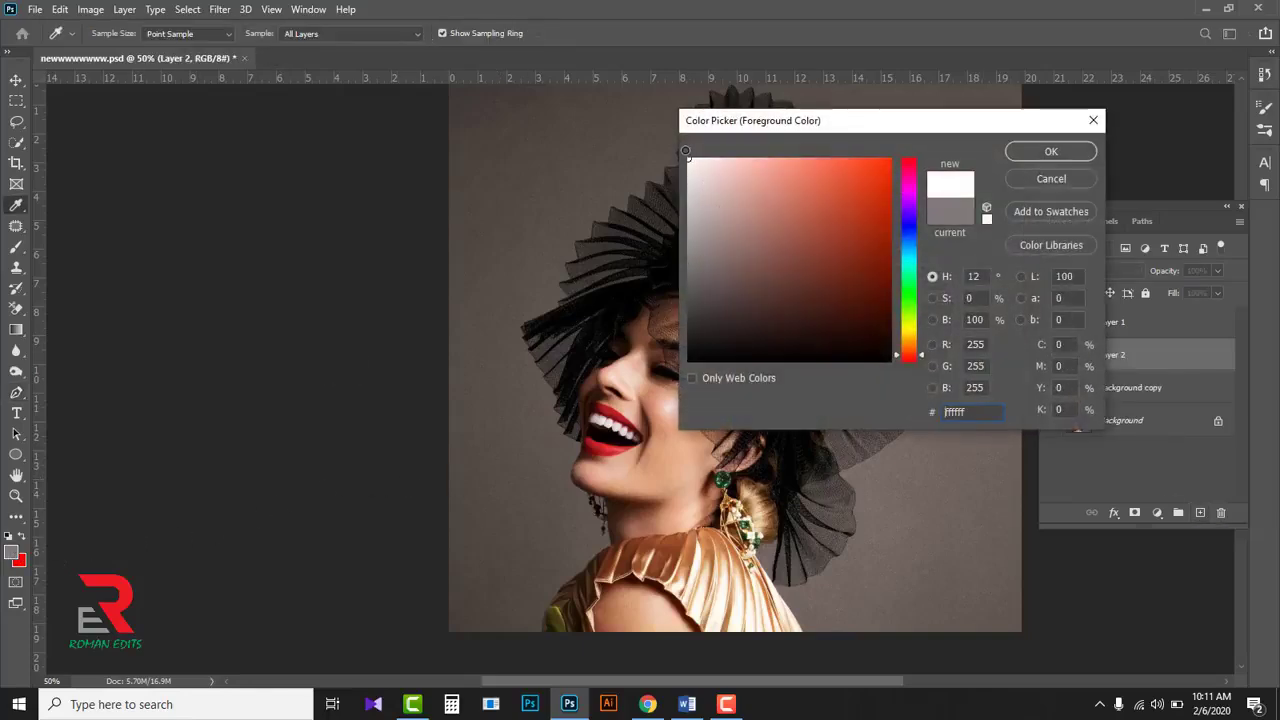
click(1047, 155)
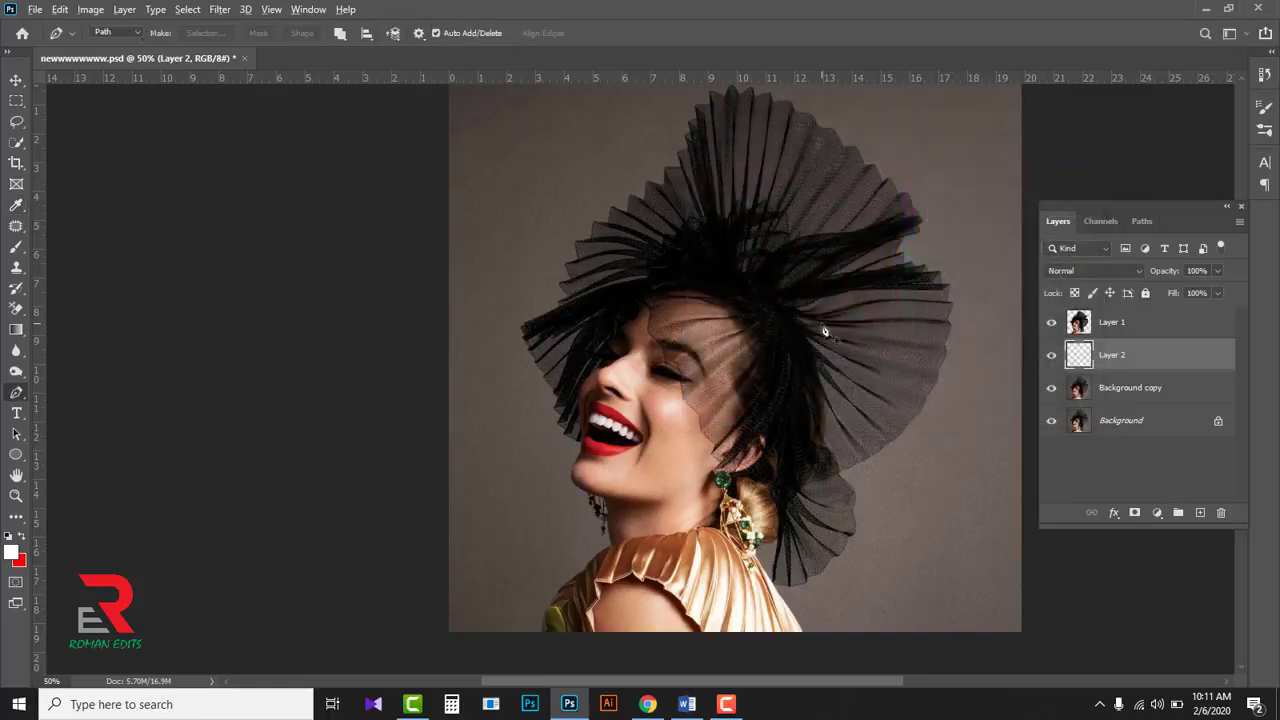
key(alt+BackSpace)
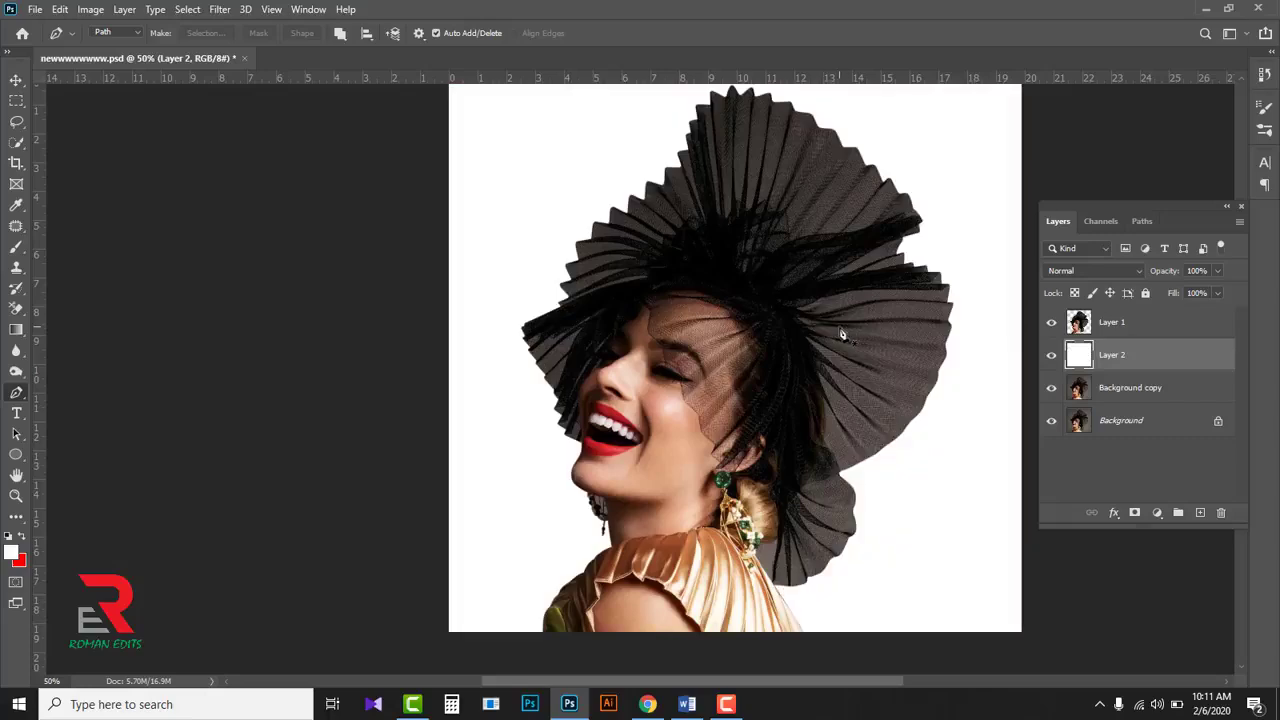
With Layer 1 active, turn Path 2 around the veil into a new anti-aliased selection with a 0.5-pixel feather
click(1147, 326)
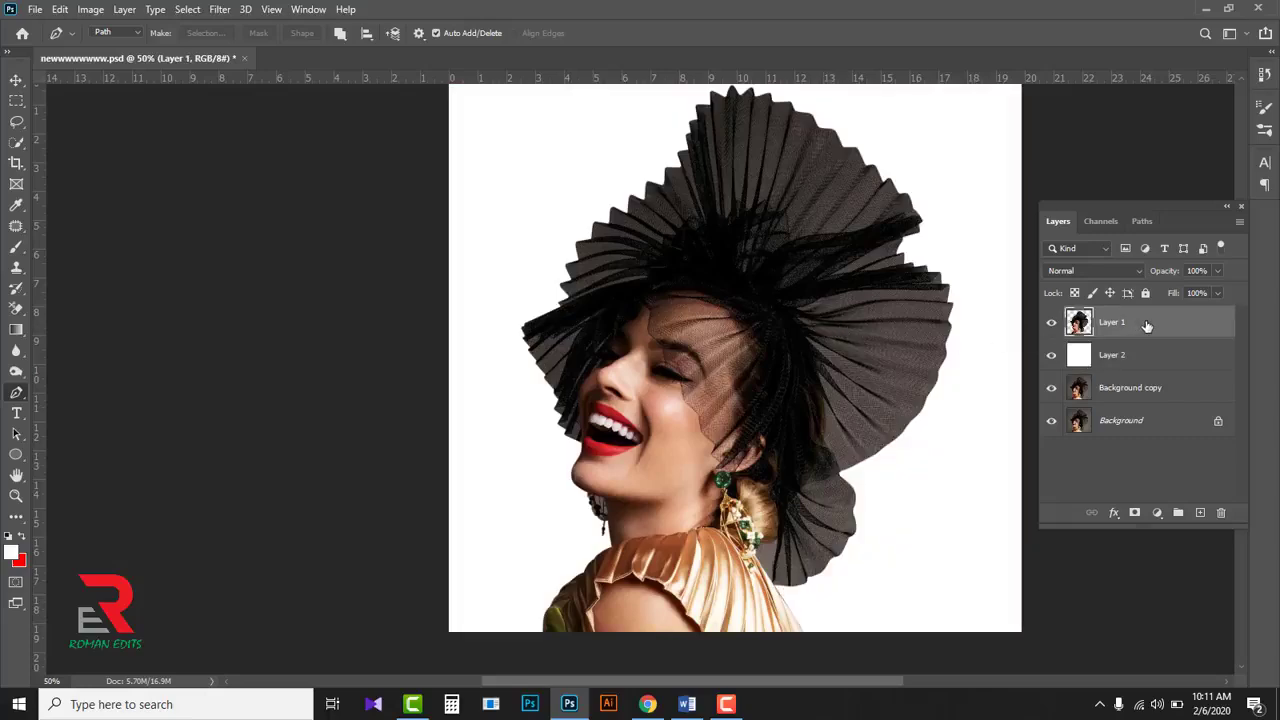
click(1138, 224)
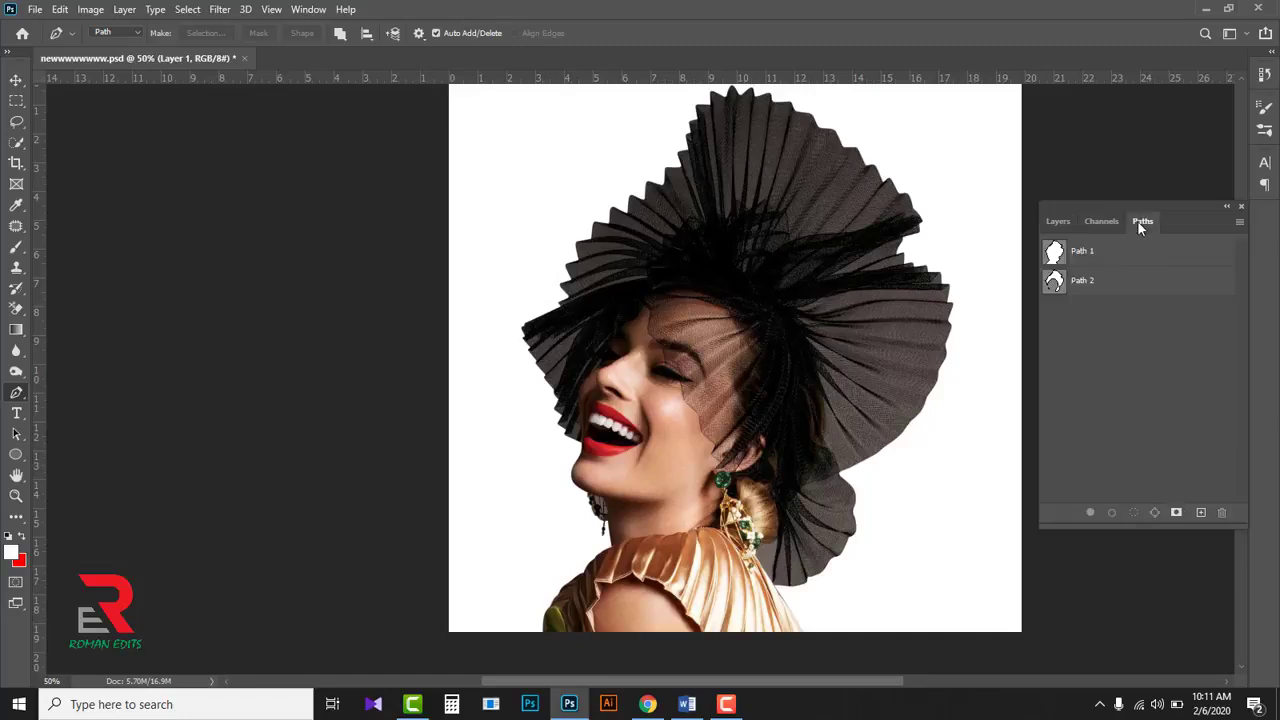
click(1123, 287)
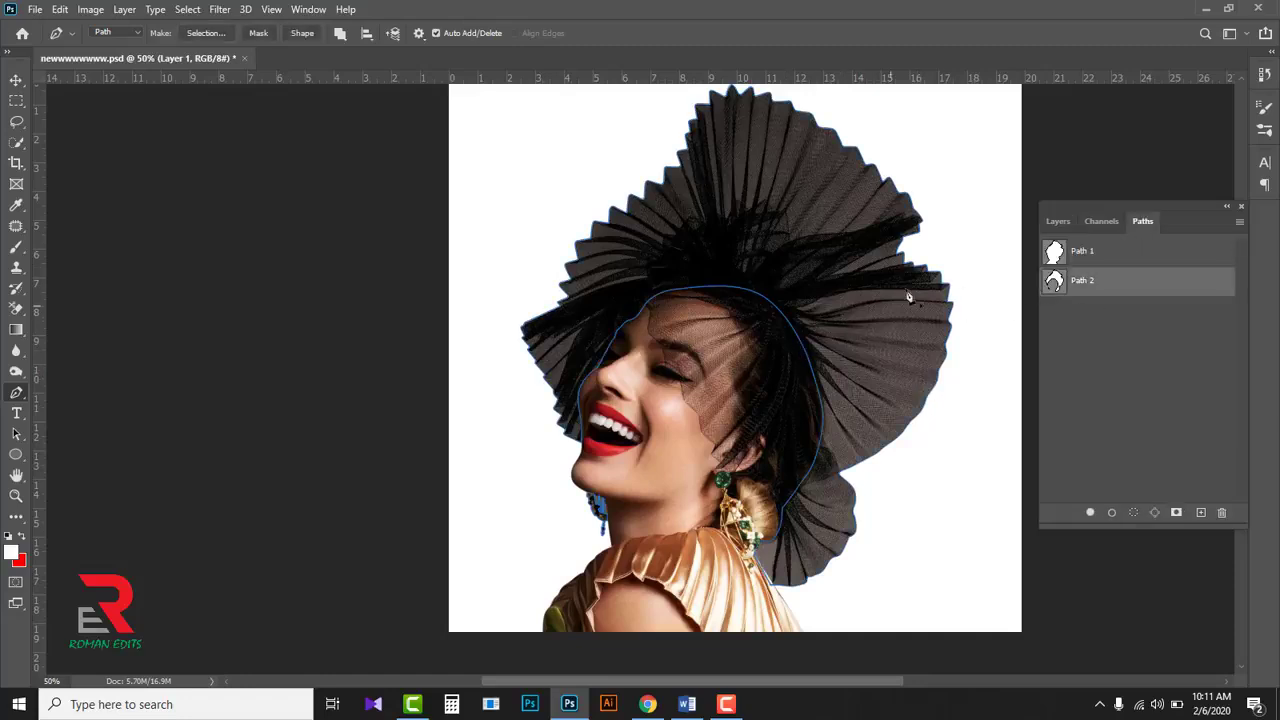
click(1052, 221)
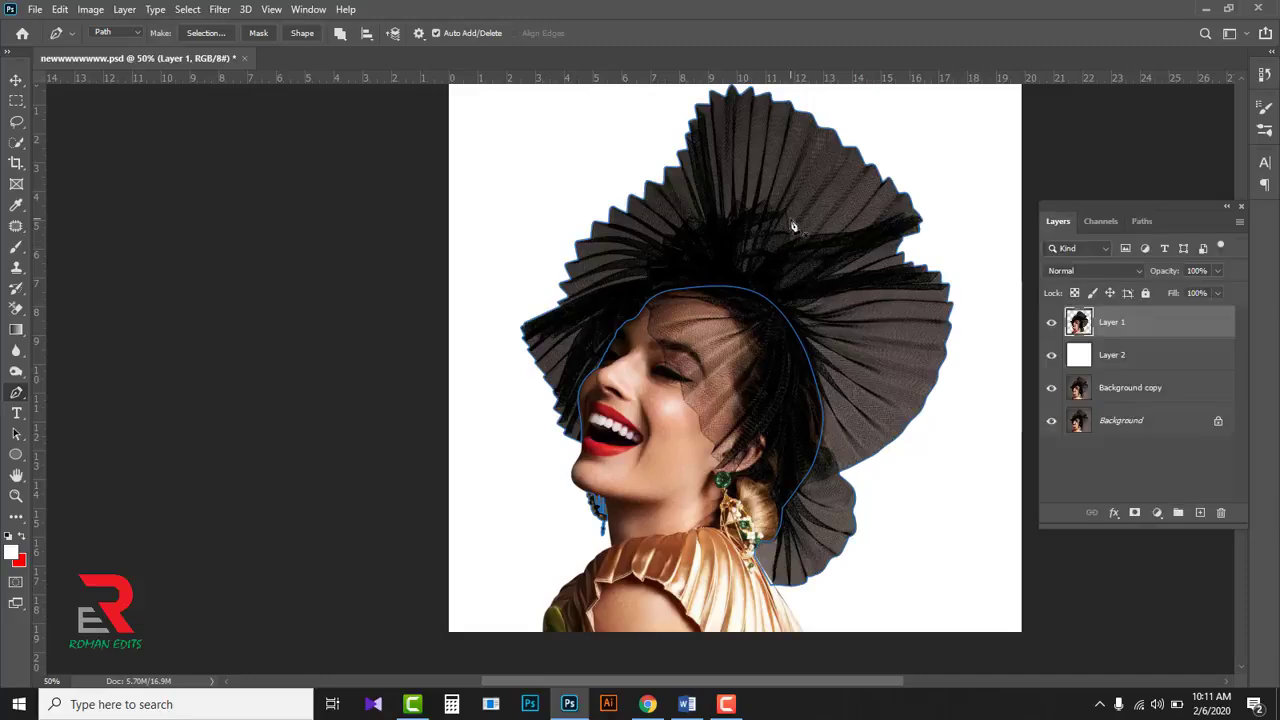
right_click(792, 226)
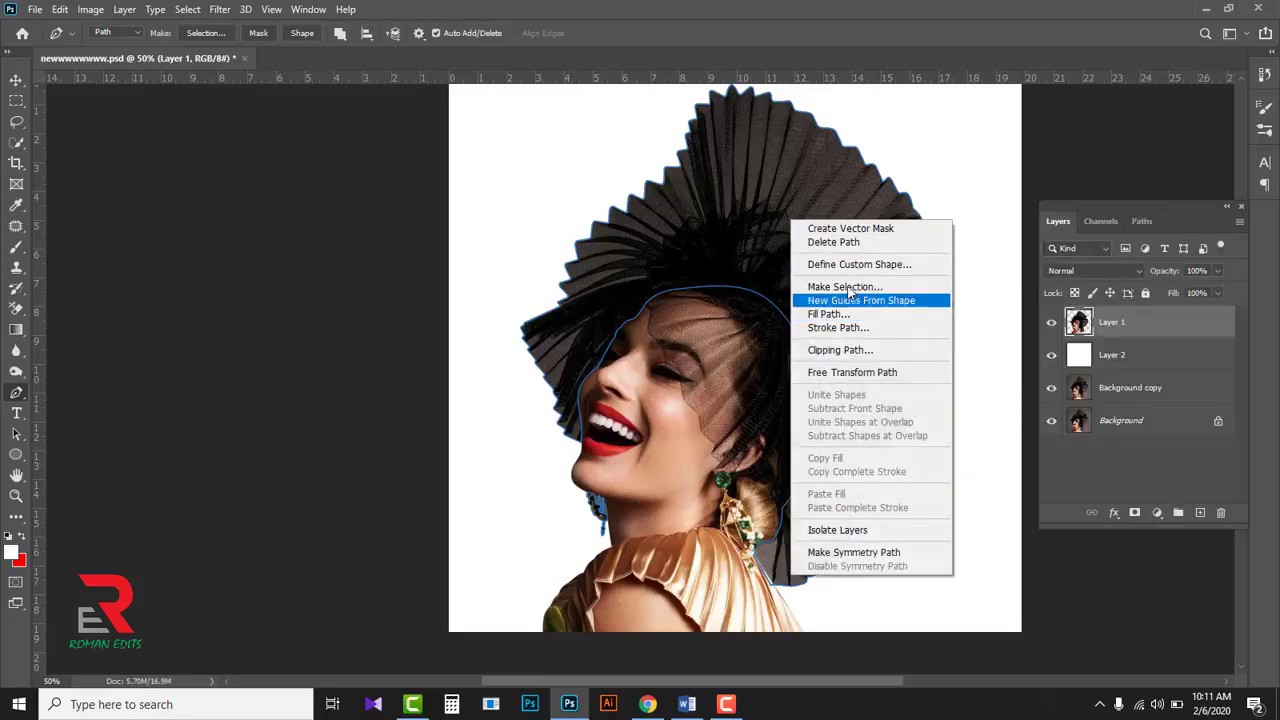
click(847, 287)
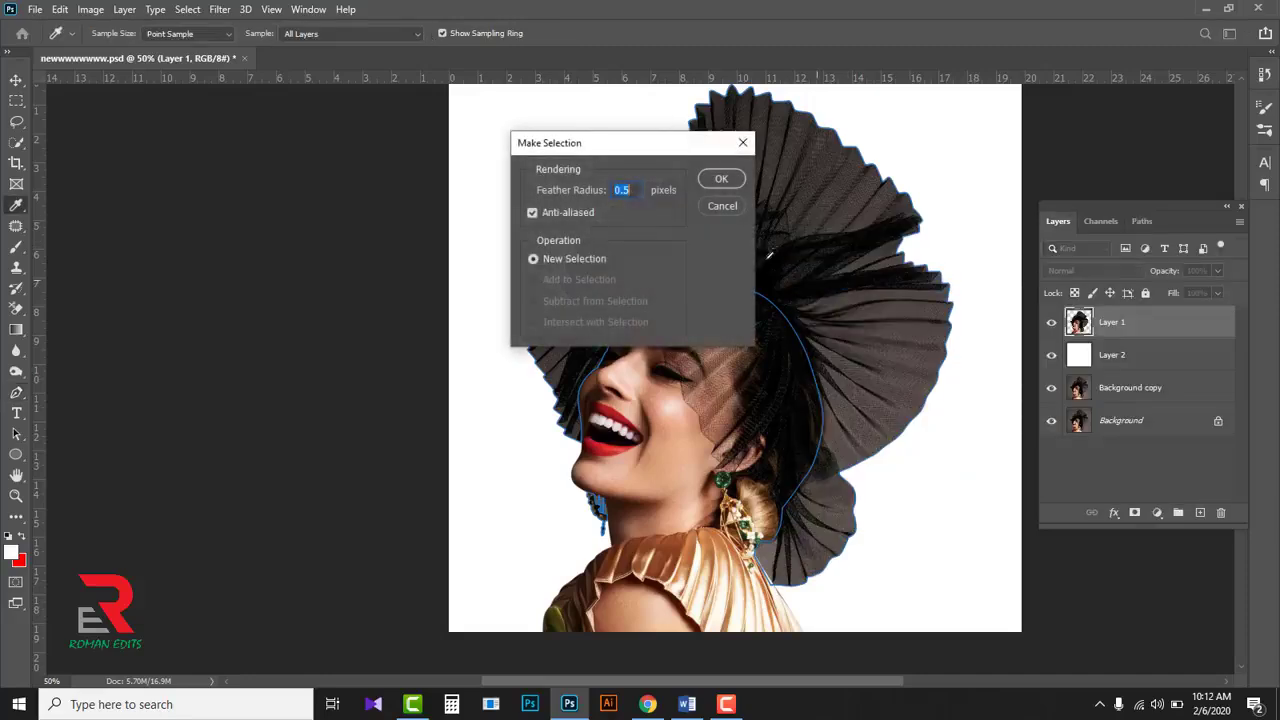
click(719, 180)
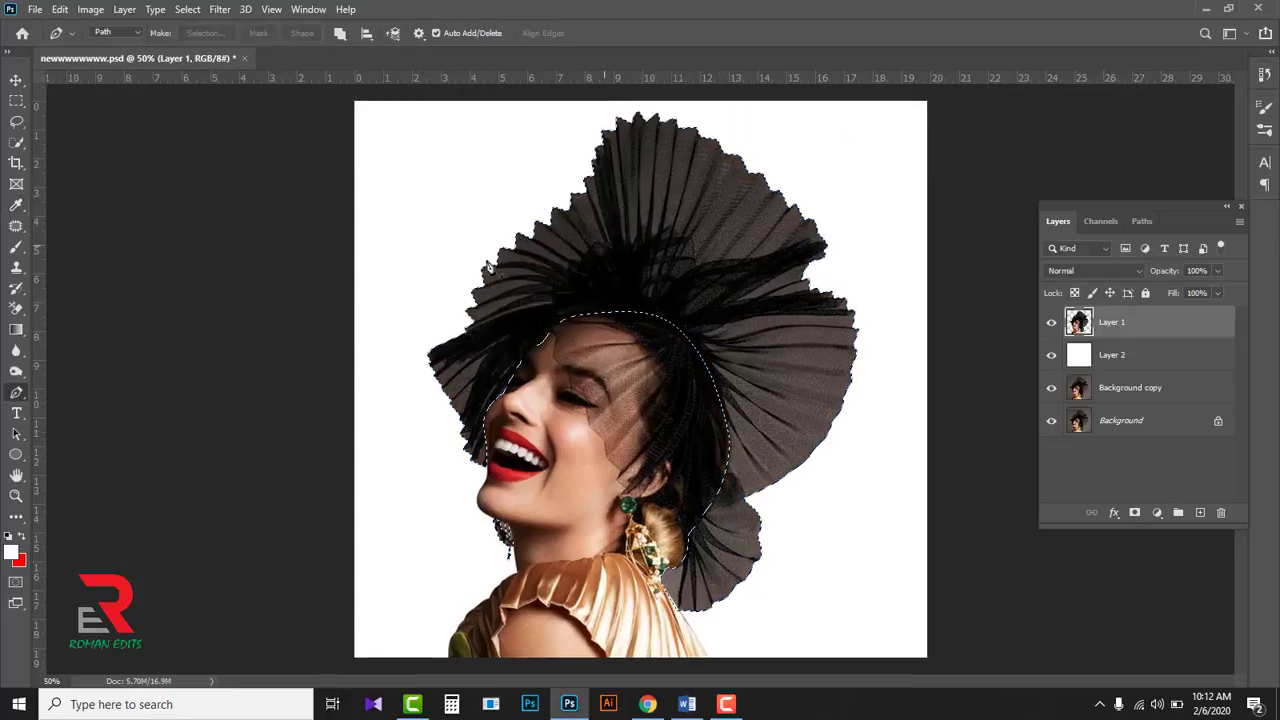
Choose the Background Eraser for the selected veil on Layer 1 and set its brush size to 165 px
click(16, 309)
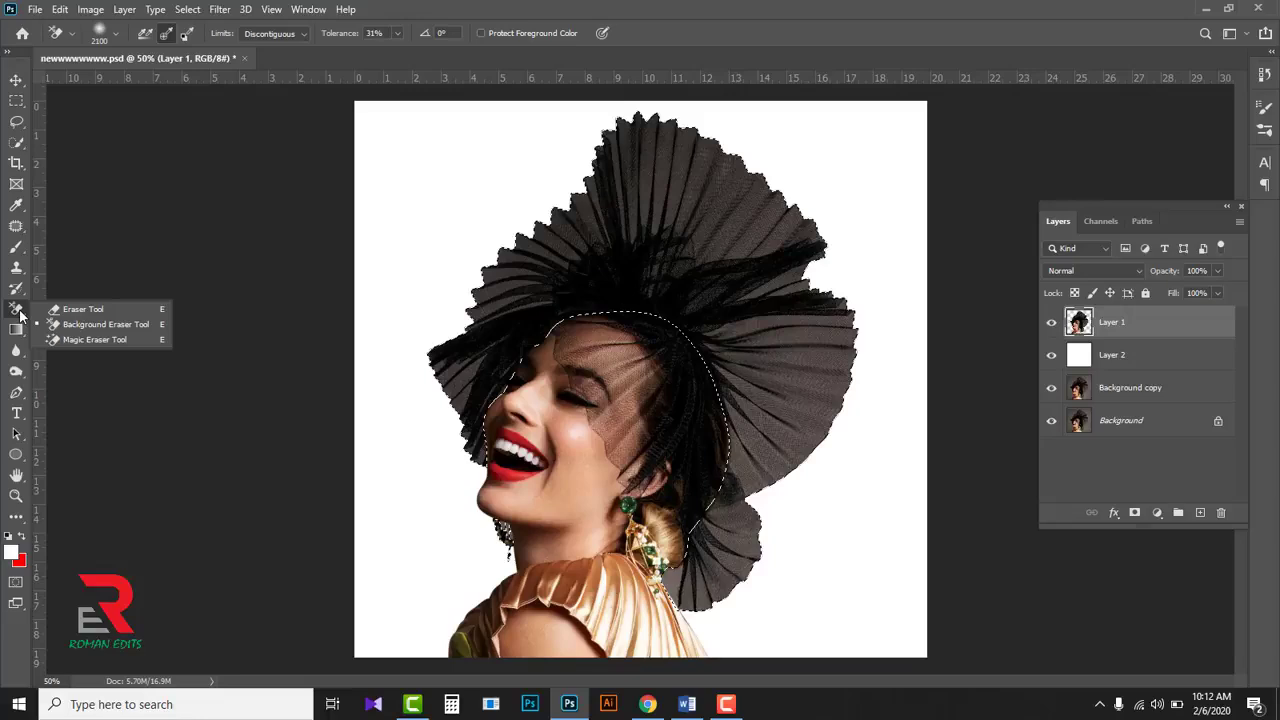
click(145, 326)
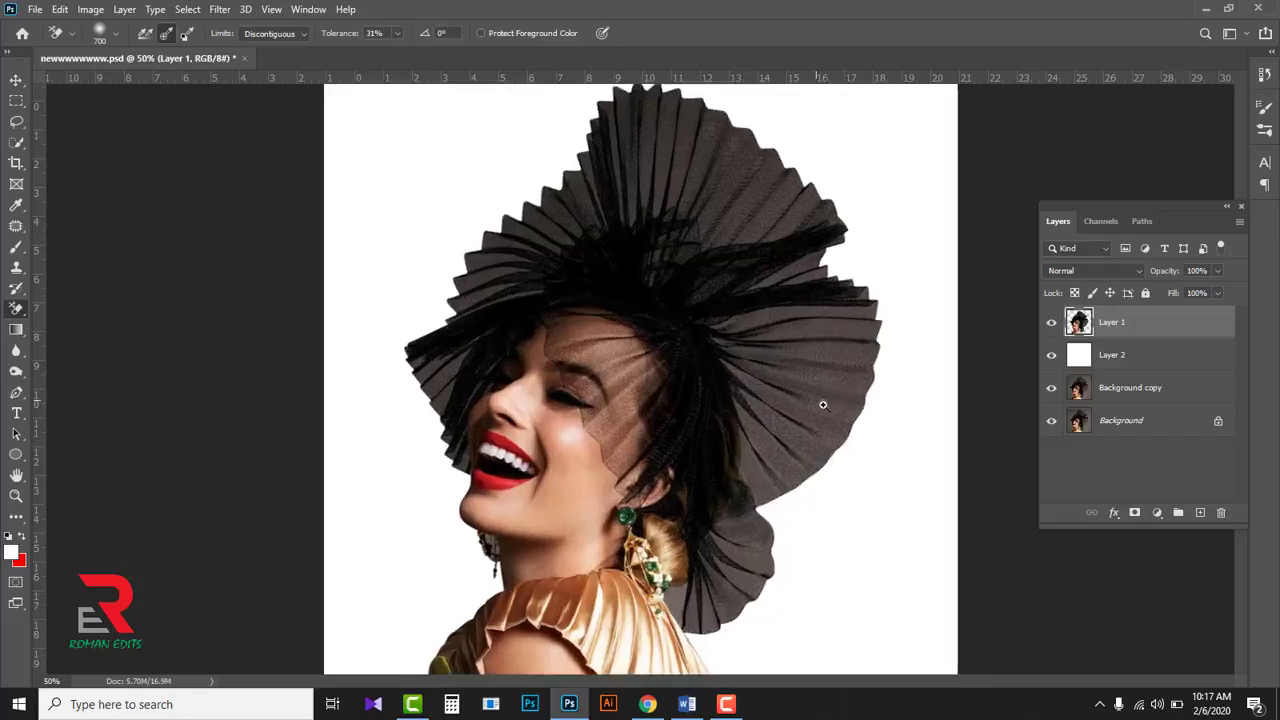
ctrl+click(850, 406)
ctrl+click(857, 406)
ctrl+click(857, 406)
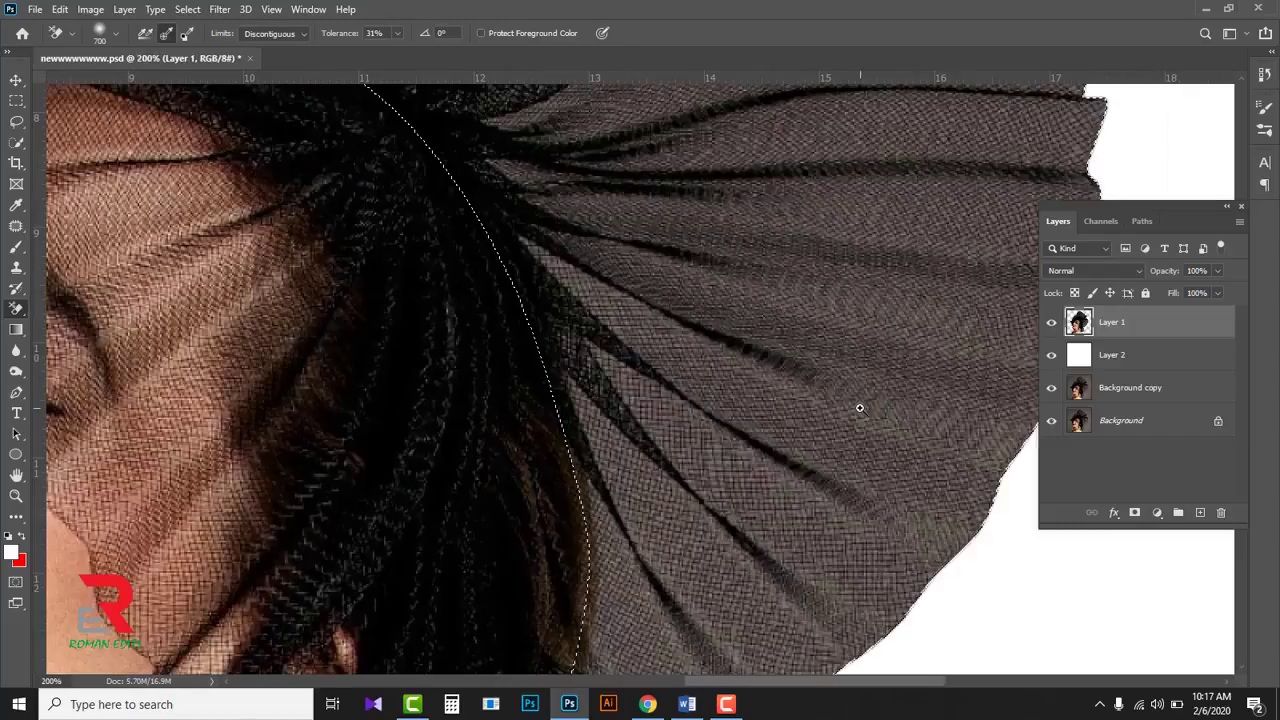
ctrl+click(857, 406)
drag(737, 460, 712, 395)
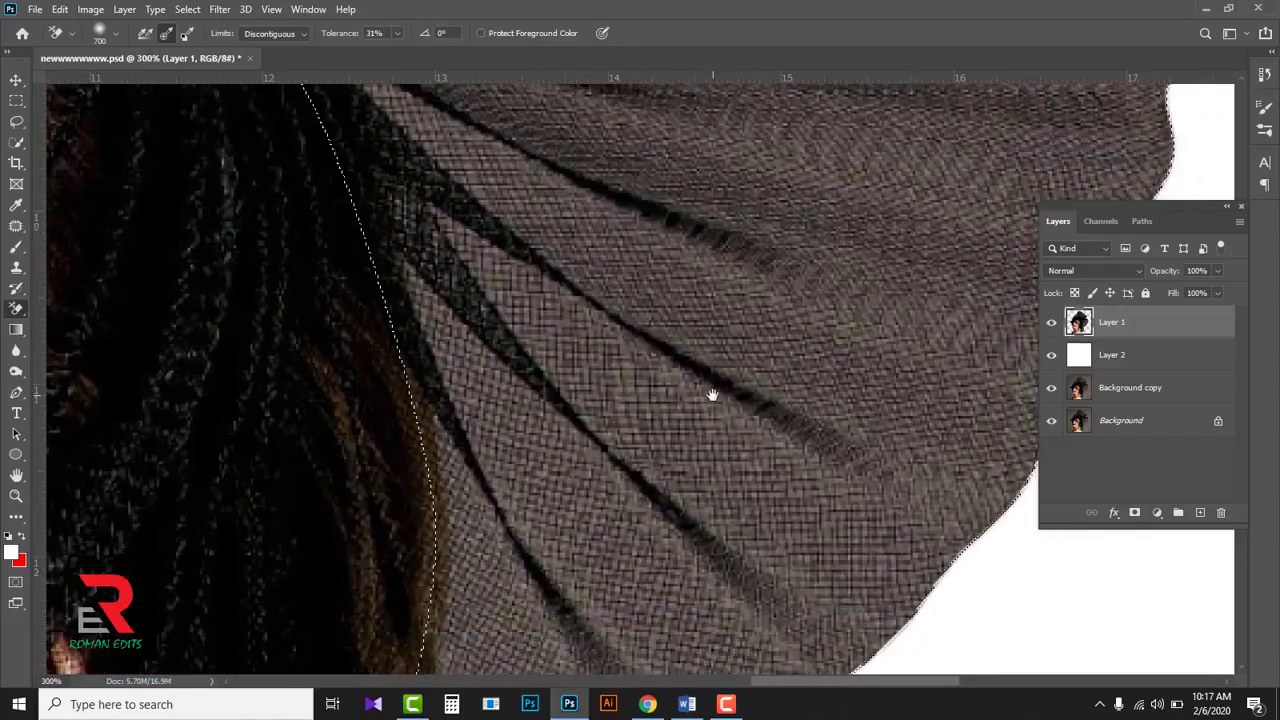
click(118, 38)
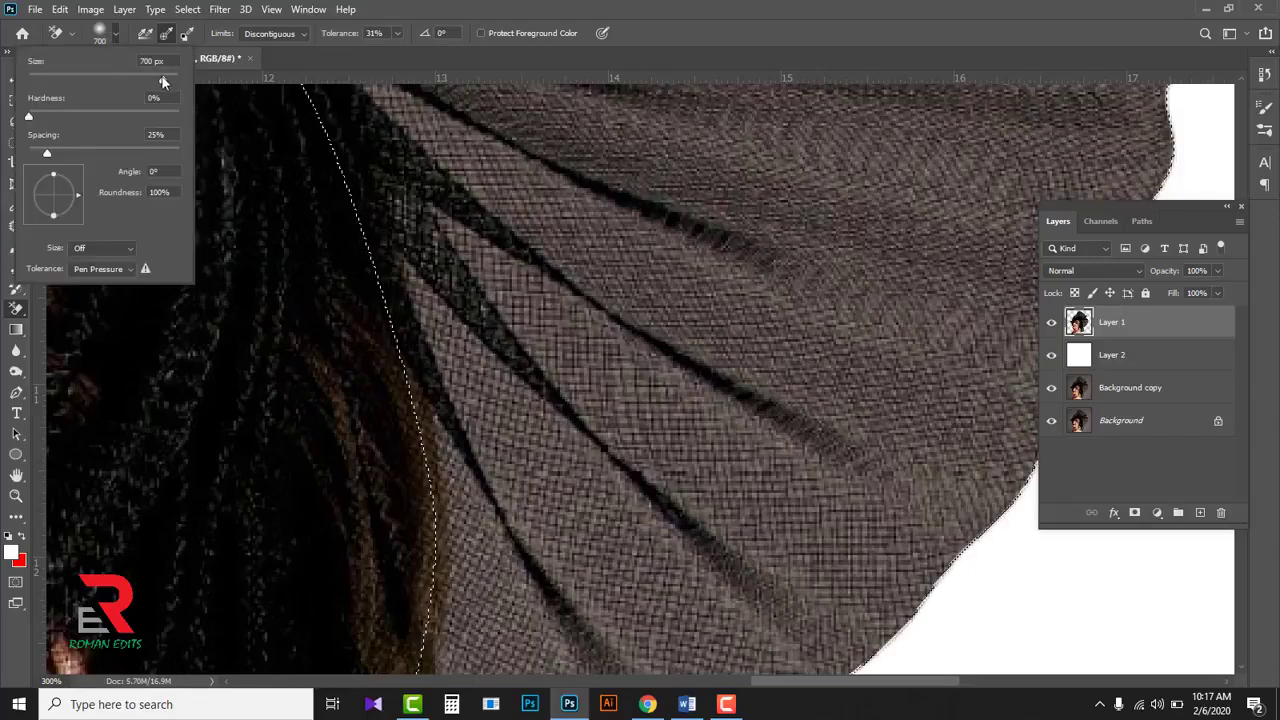
drag(134, 82, 128, 77)
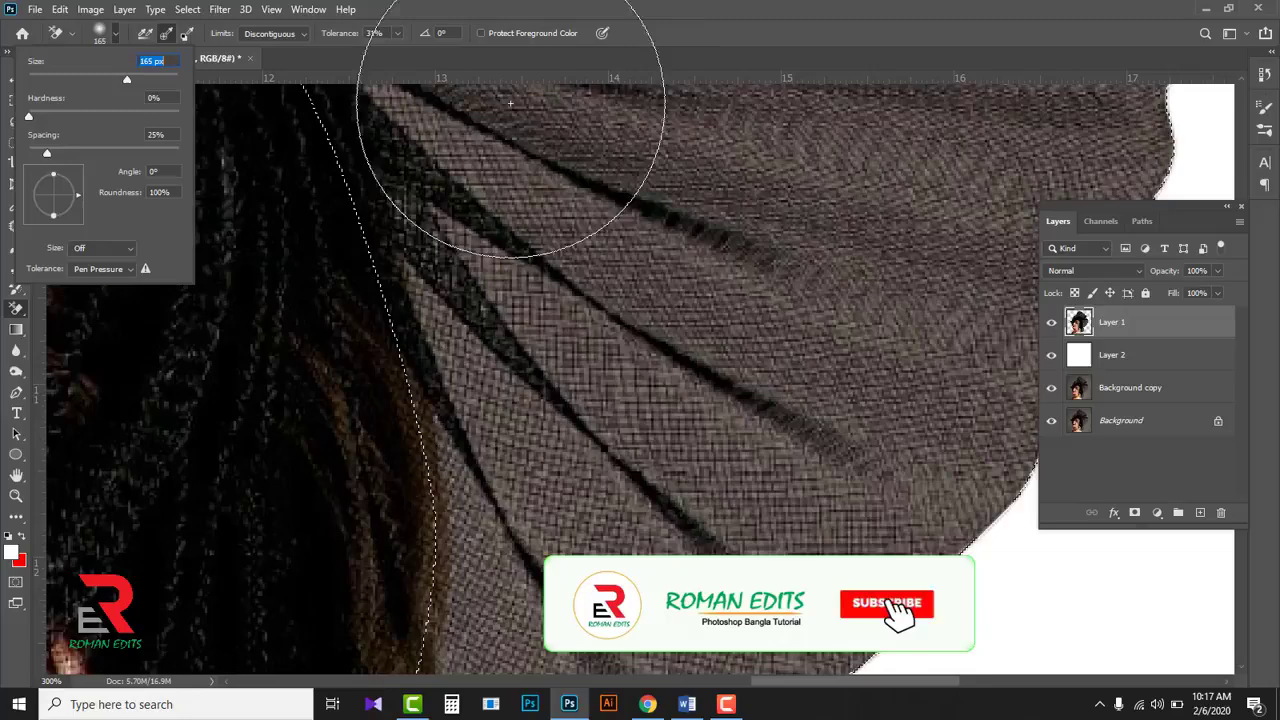
click(875, 40)
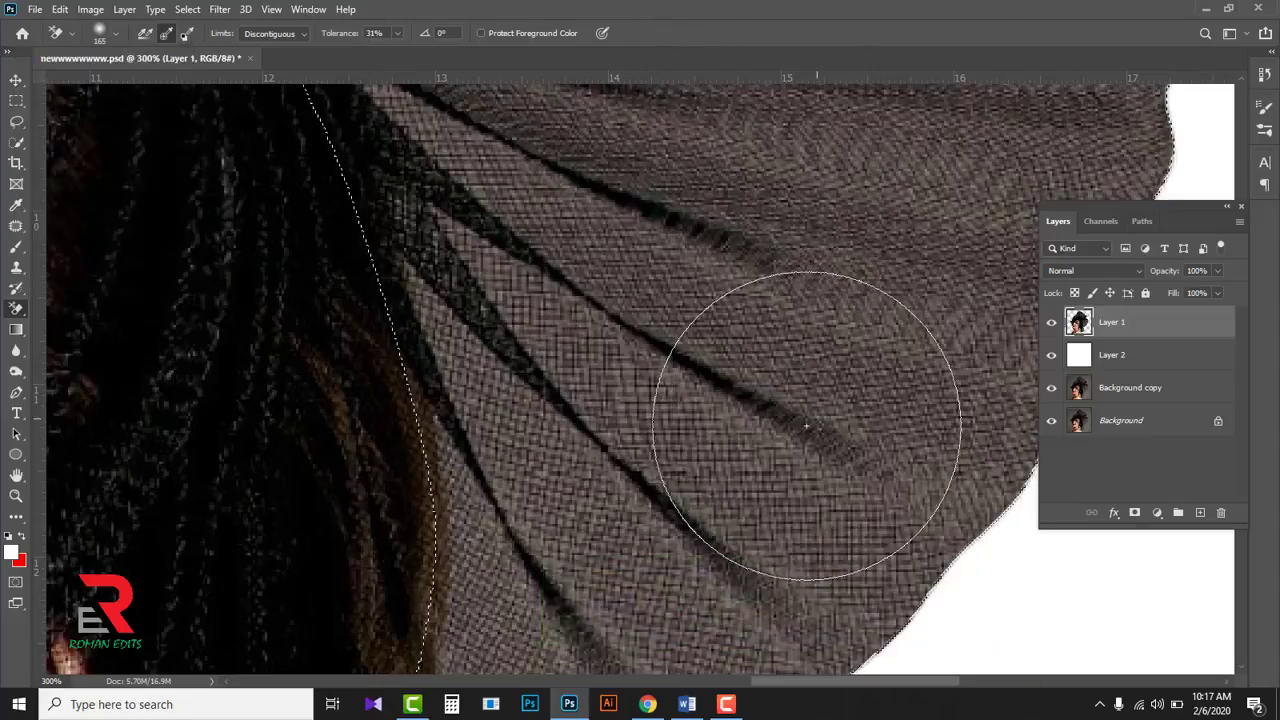
Sample the grey between the veil threads (77706a) as the foreground colour and return to the Background Eraser
click(632, 362)
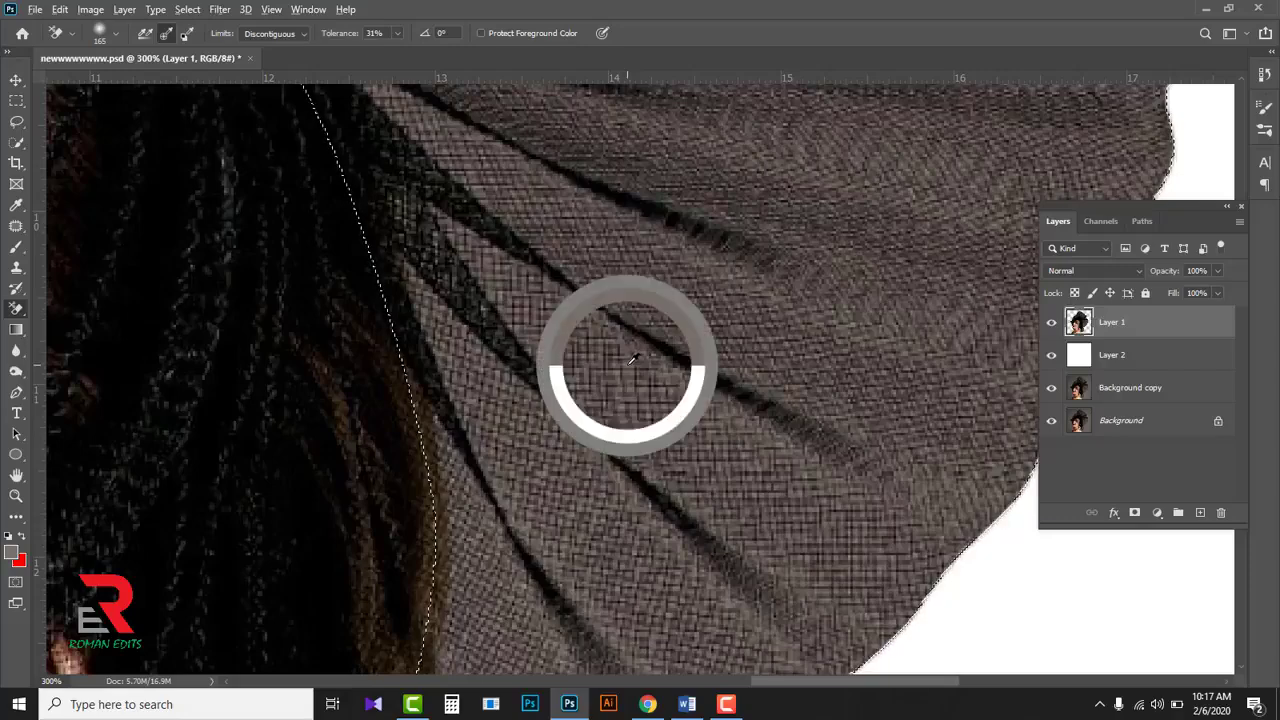
click(10, 556)
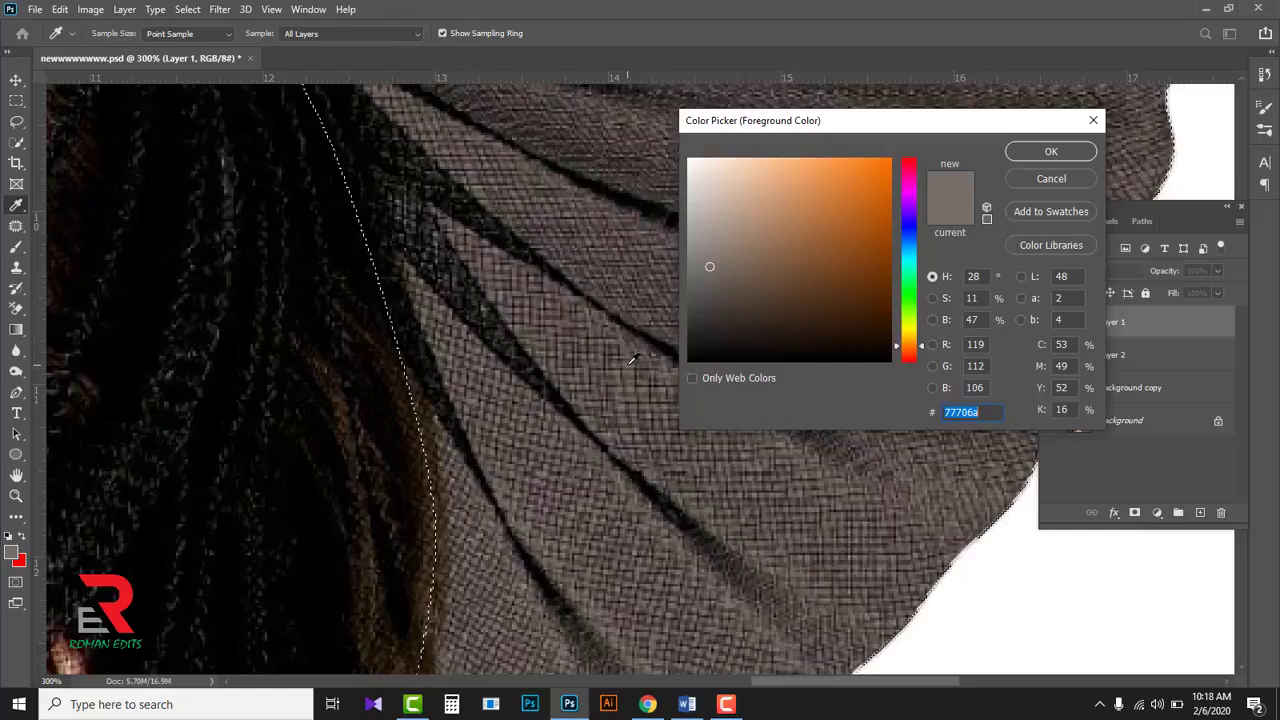
click(1022, 149)
key(e)
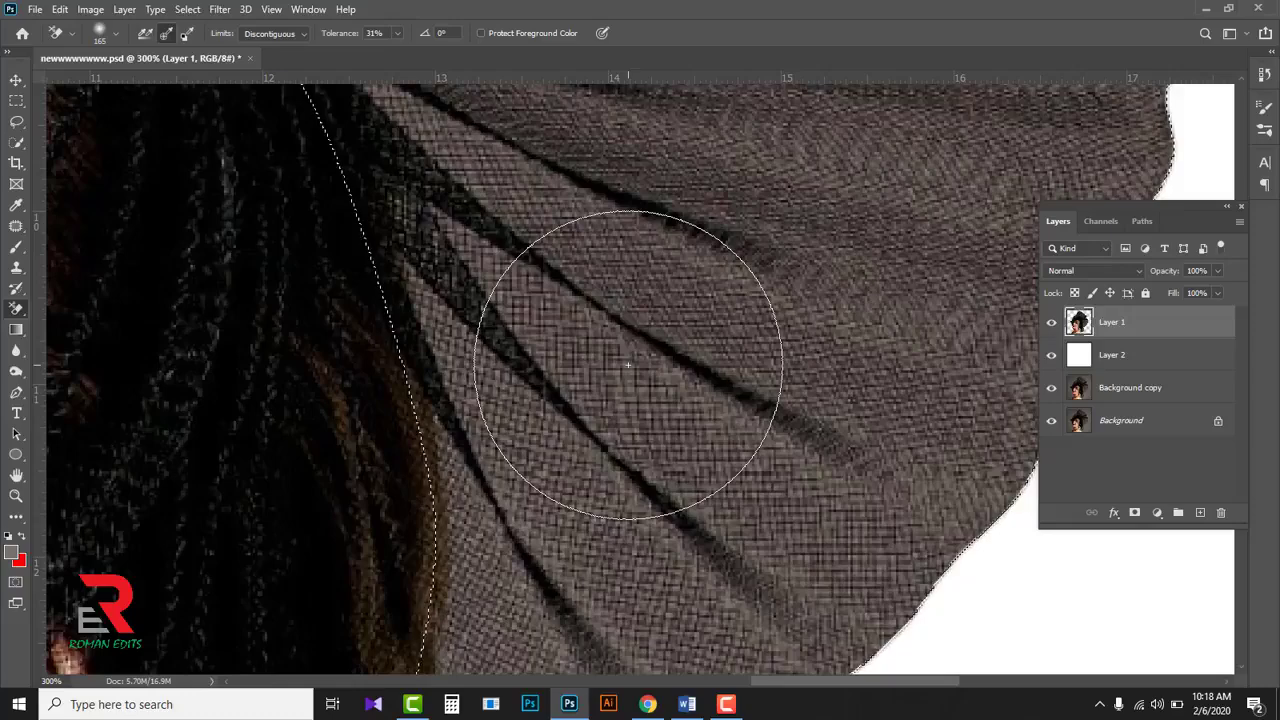
Try to erase the grey from the veil mesh behind the head, undoing both test strokes
mouse_move(628, 366)
mouse_down()
mouse_move(700, 400)
mouse_move(900, 450)
mouse_move(920, 330)
mouse_move(790, 410)
mouse_up()
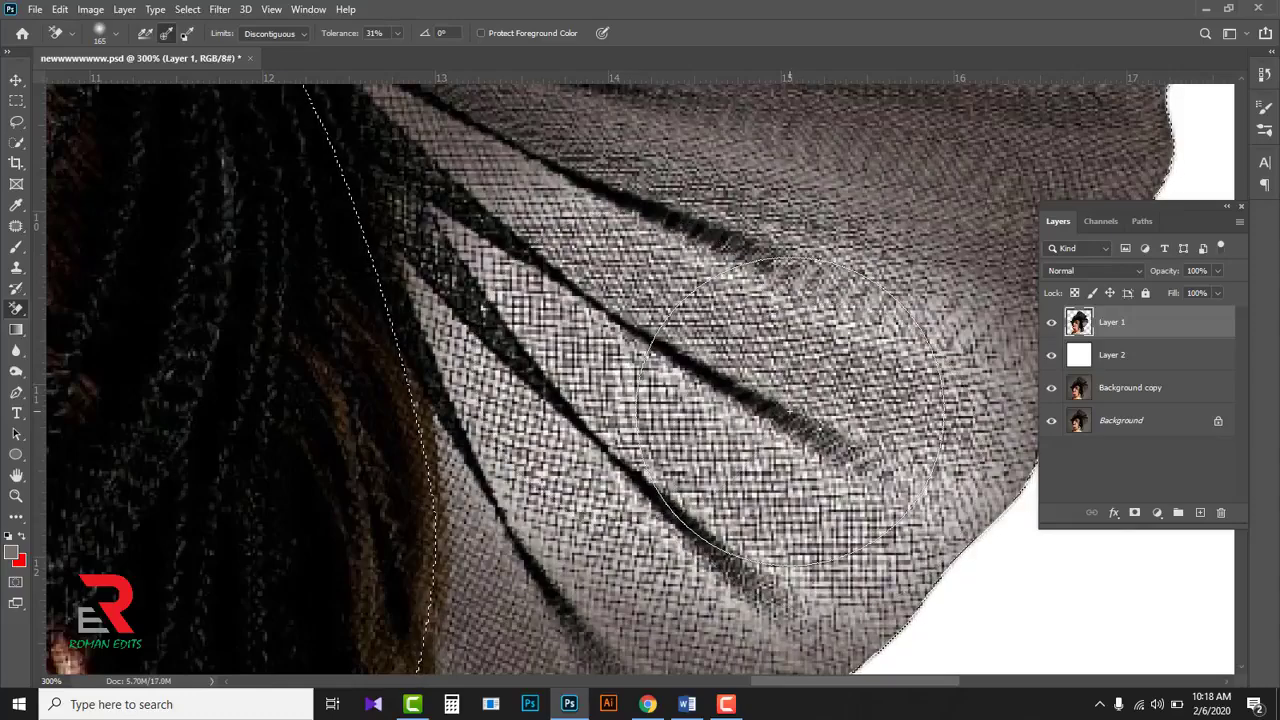
key(ctrl+z)
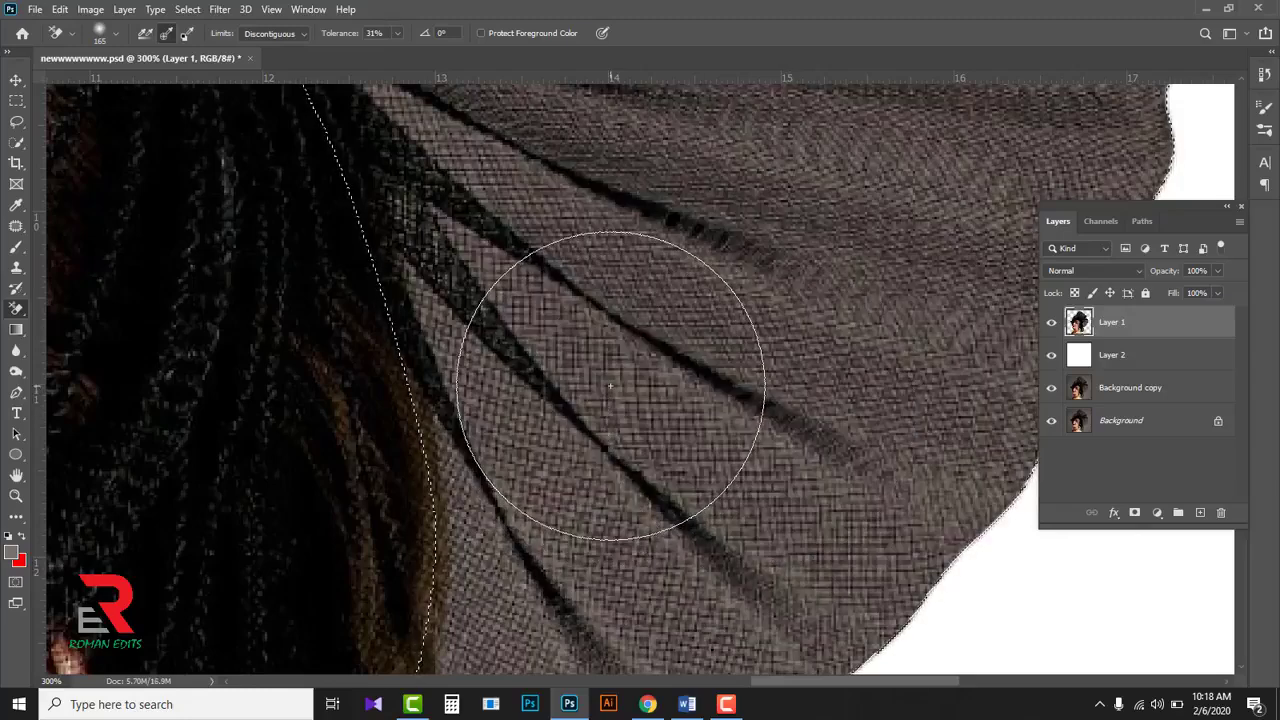
mouse_move(610, 385)
mouse_down()
mouse_move(656, 412)
mouse_move(875, 428)
mouse_move(888, 238)
mouse_move(575, 268)
mouse_move(390, 427)
mouse_move(508, 336)
mouse_move(969, 503)
mouse_move(852, 475)
mouse_up()
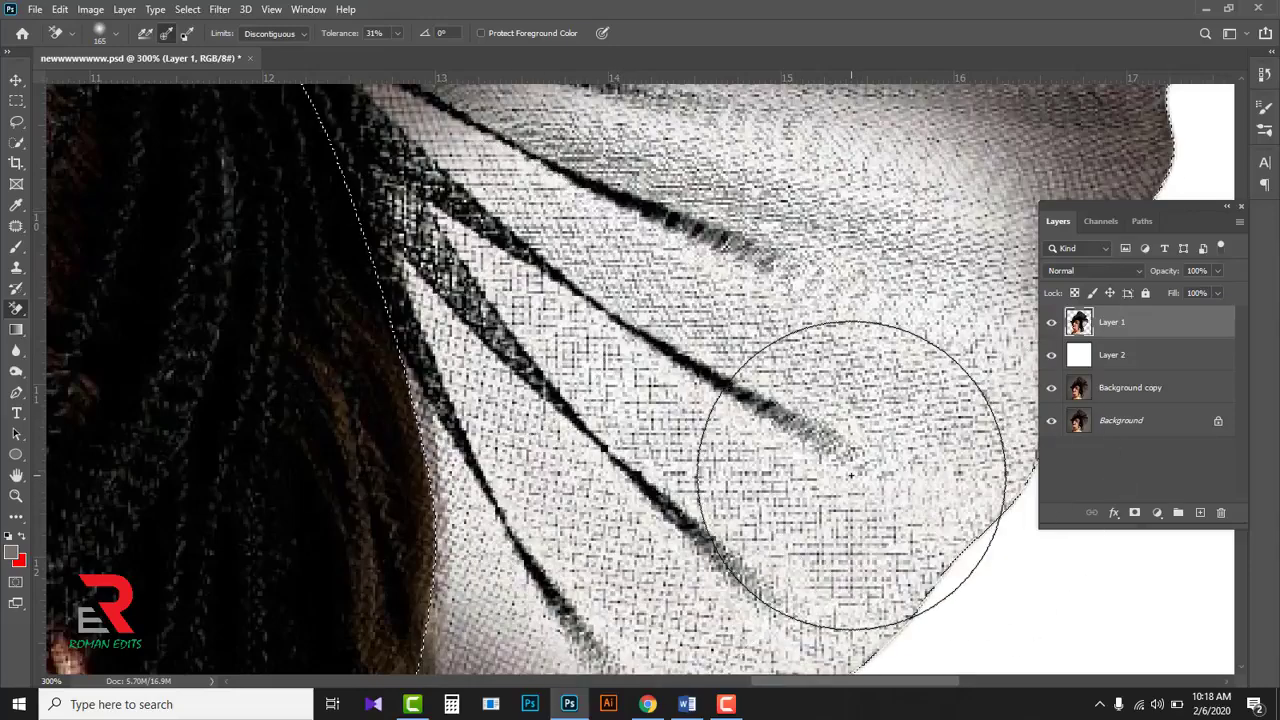
key(ctrl+z)
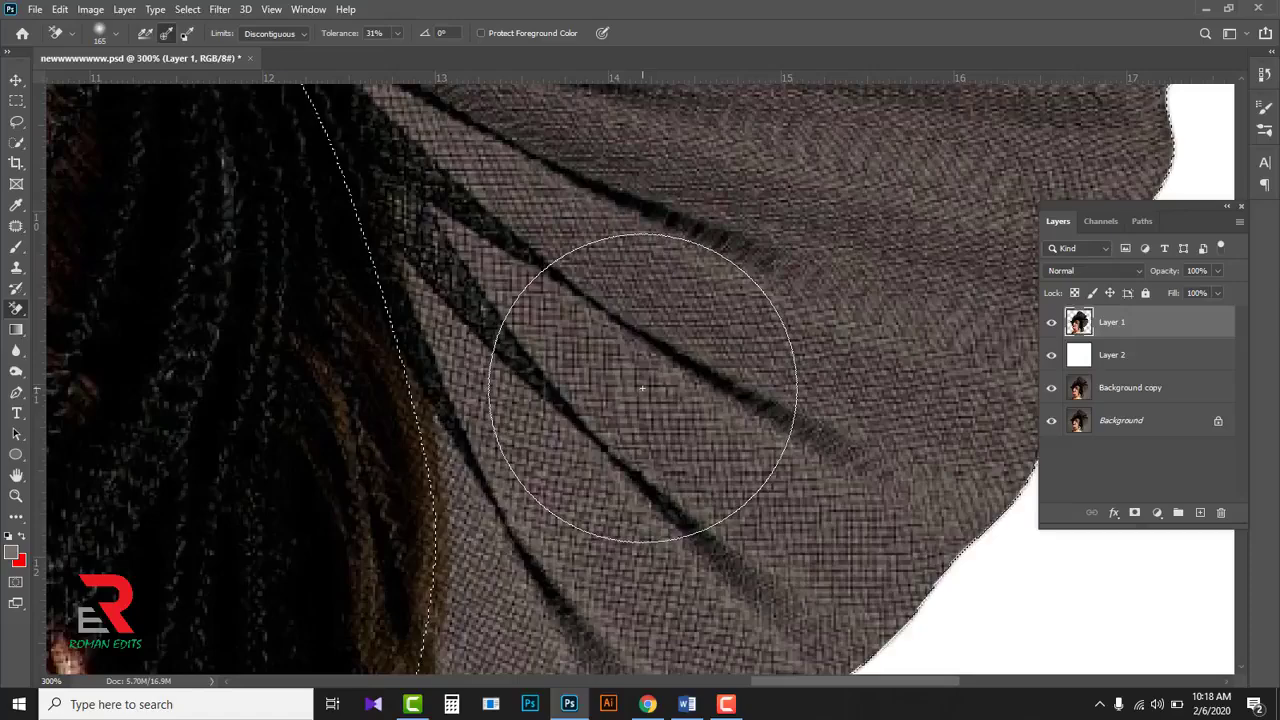
Try to erase the grey showing through the veil pleats behind the hair on Layer 1, keeping the black threads
mouse_move(642, 388)
mouse_down()
mouse_move(825, 513)
mouse_move(885, 434)
mouse_move(738, 251)
mouse_move(633, 231)
mouse_move(765, 270)
mouse_up()
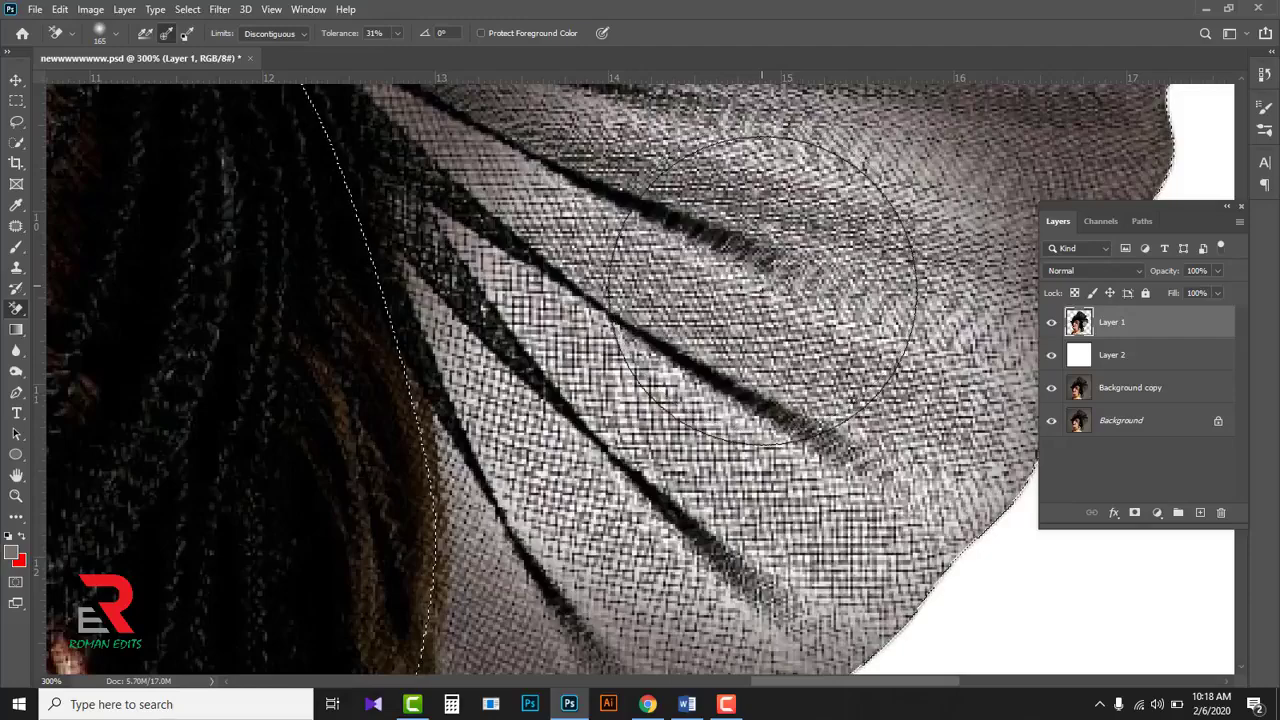
drag(763, 277, 762, 460)
drag(612, 224, 623, 334)
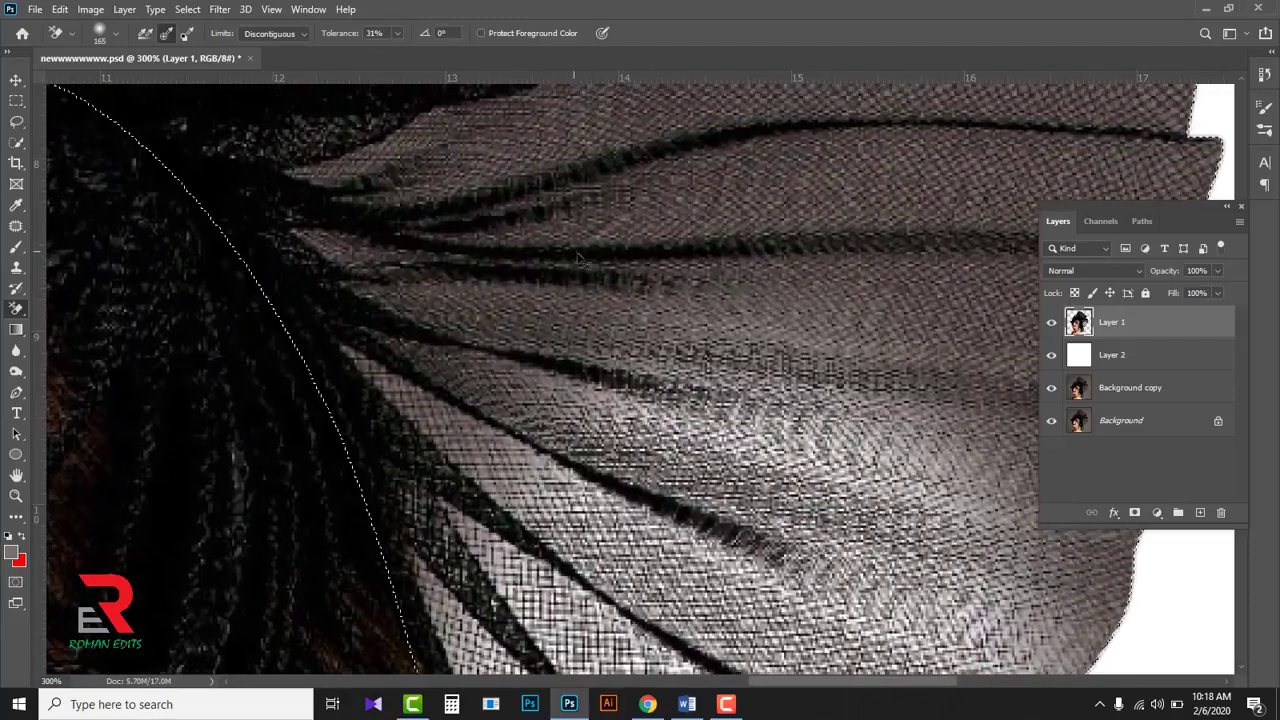
scroll(684, 357, down, 5)
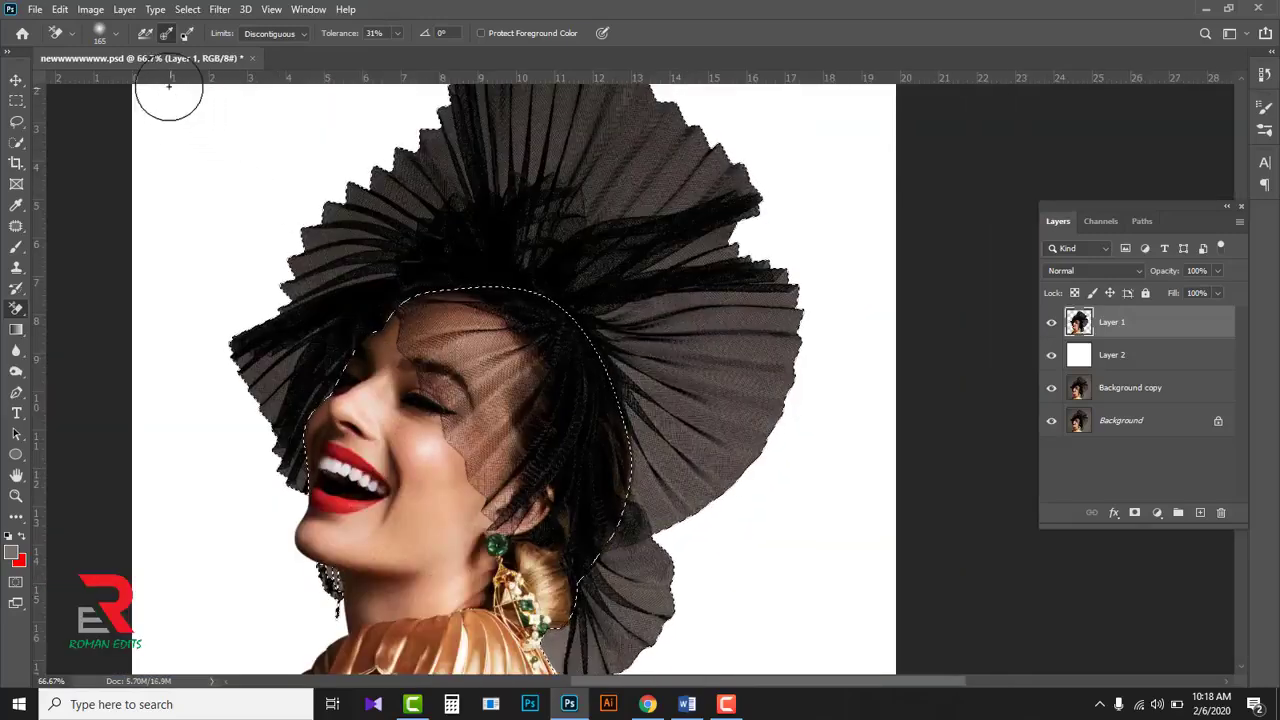
Erase the grey from the whole selected veil on Layer 1 with the Background Eraser at 463 px, and deselect
click(116, 33)
drag(125, 80, 145, 80)
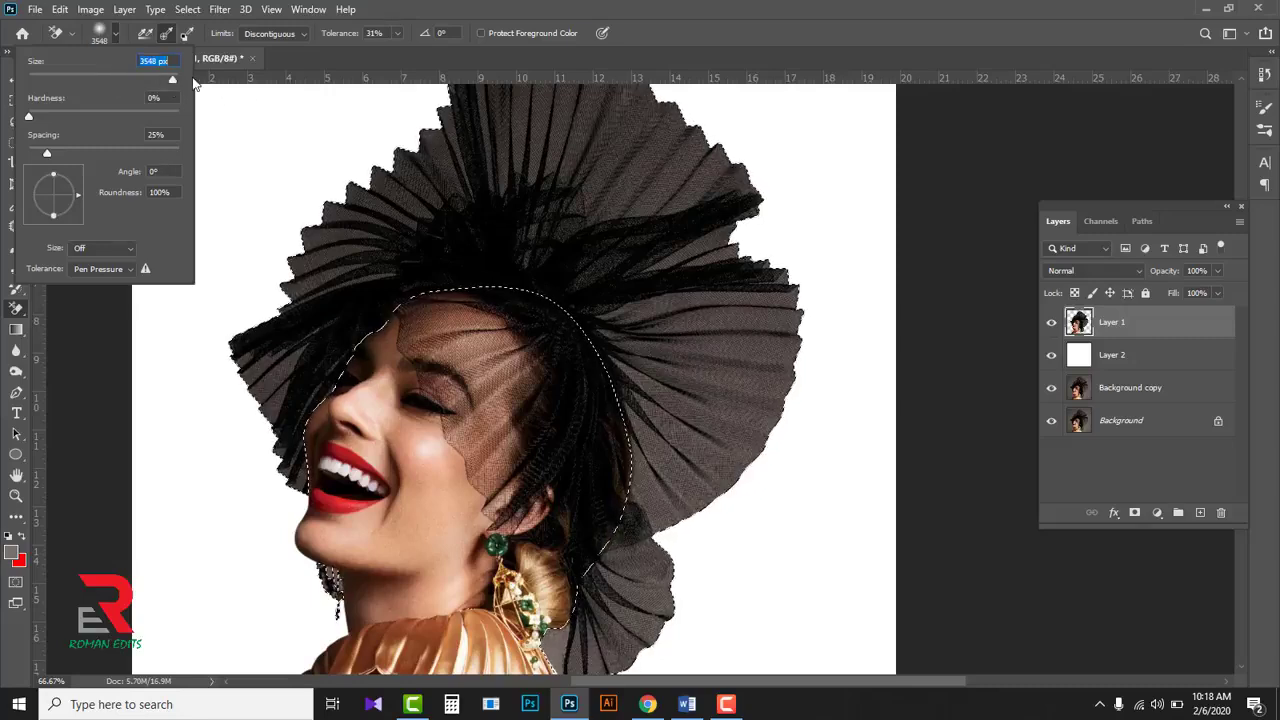
drag(175, 88, 163, 86)
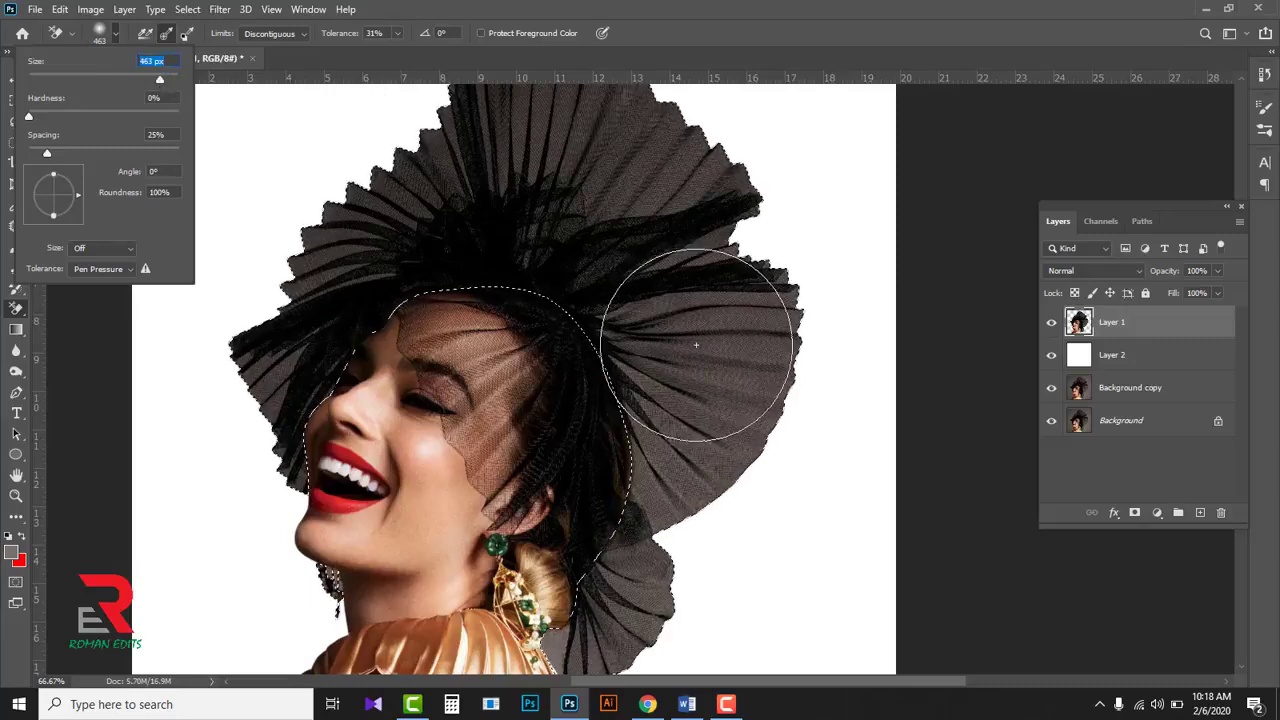
click(843, 34)
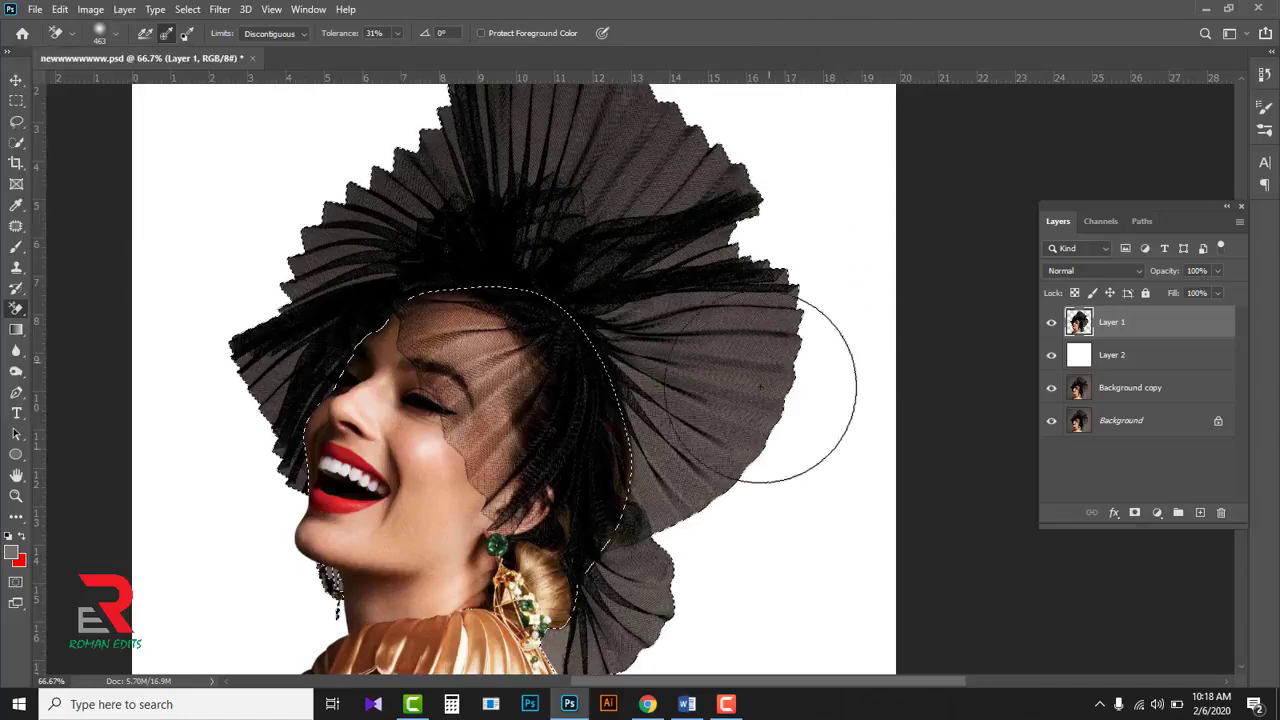
mouse_move(662, 446)
mouse_down()
mouse_move(634, 463)
mouse_move(651, 563)
mouse_move(650, 35)
mouse_up()
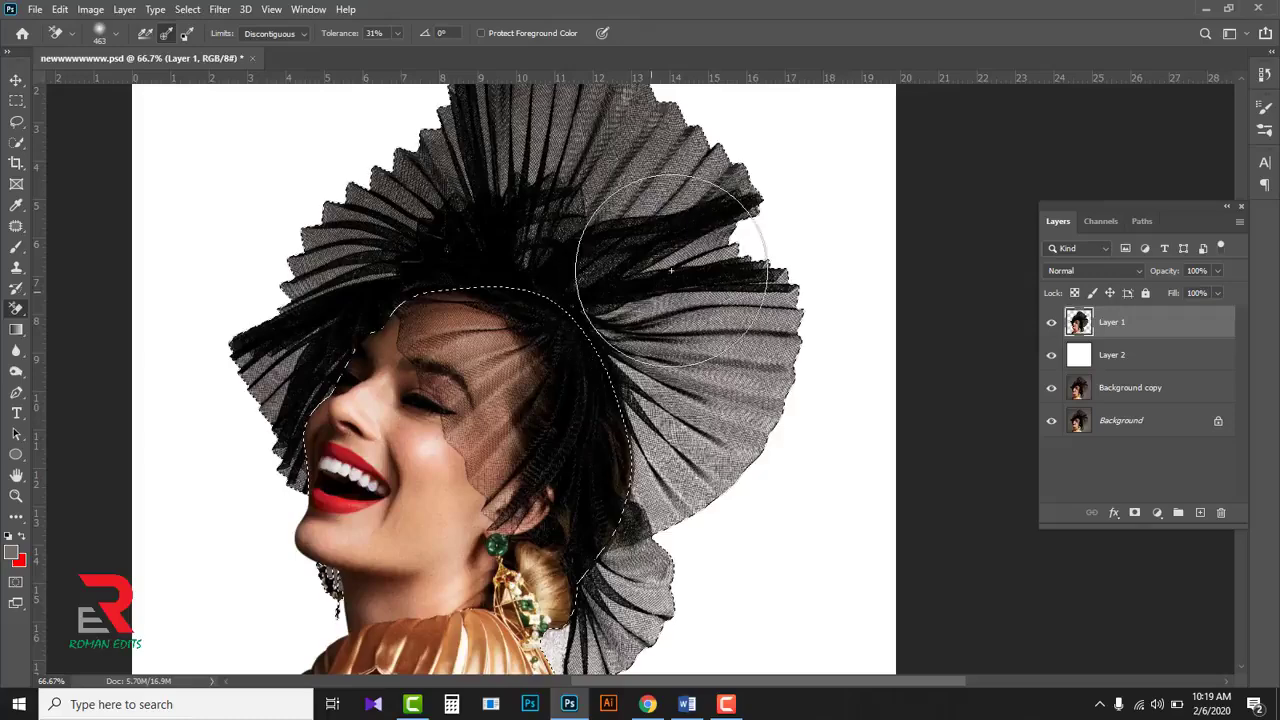
scroll(695, 300, up, 3)
key(ctrl+d)
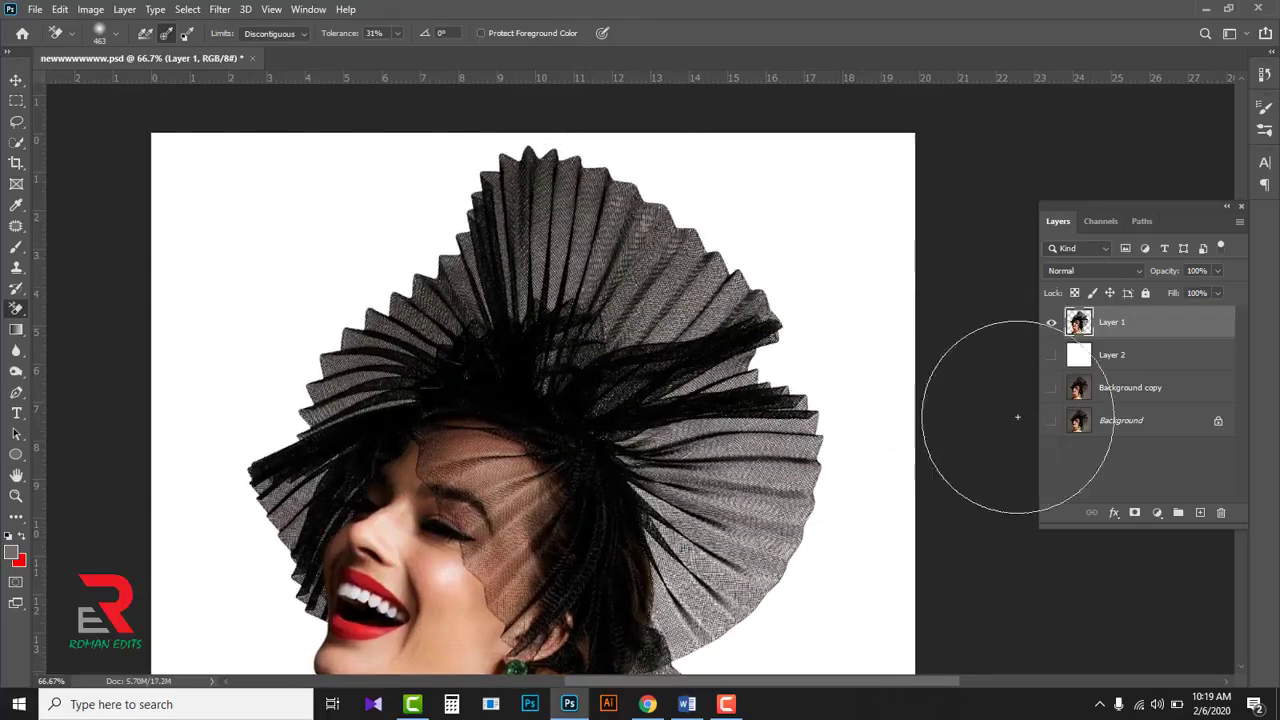
Hide all layers below Layer 1 to examine the cutout and veil transparency up close, and show them again
click(1051, 420)
scroll(768, 535, up, 2)
drag(828, 285, 904, 94)
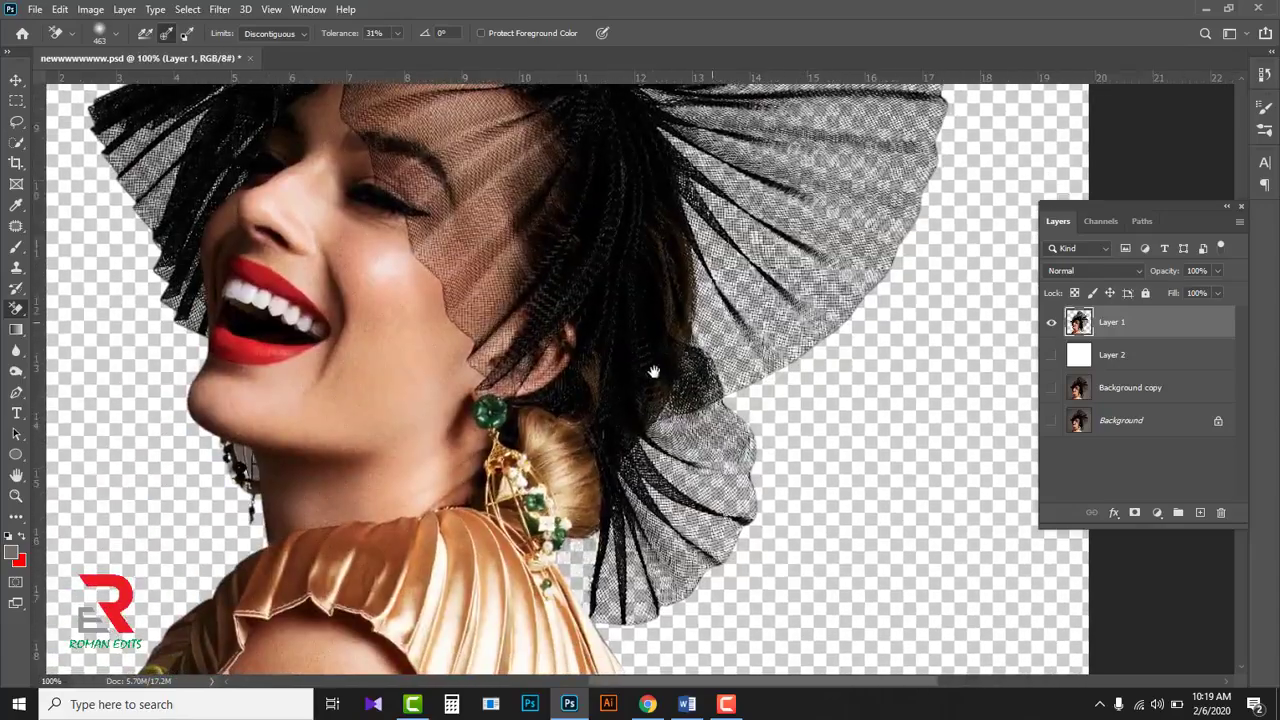
drag(648, 409, 774, 369)
drag(493, 280, 531, 498)
drag(552, 294, 527, 460)
drag(587, 345, 558, 396)
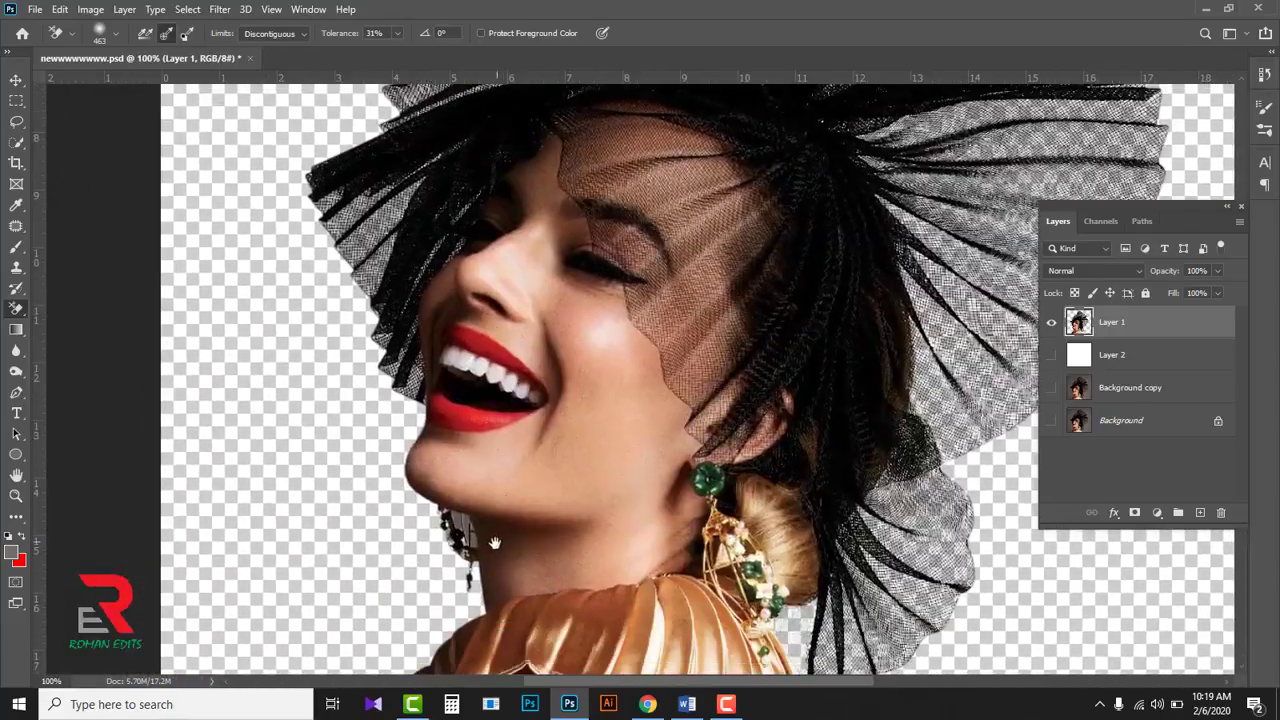
scroll(614, 363, down, 1)
drag(614, 363, 590, 497)
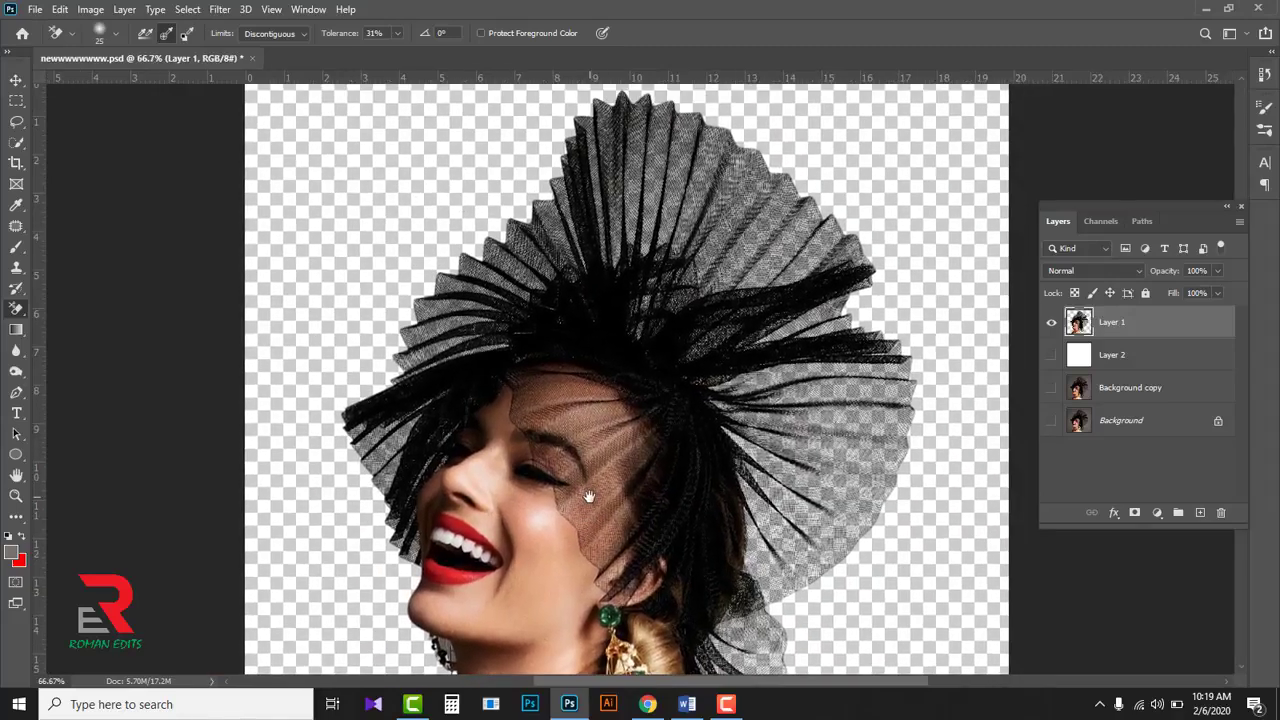
scroll(590, 497, down, 1)
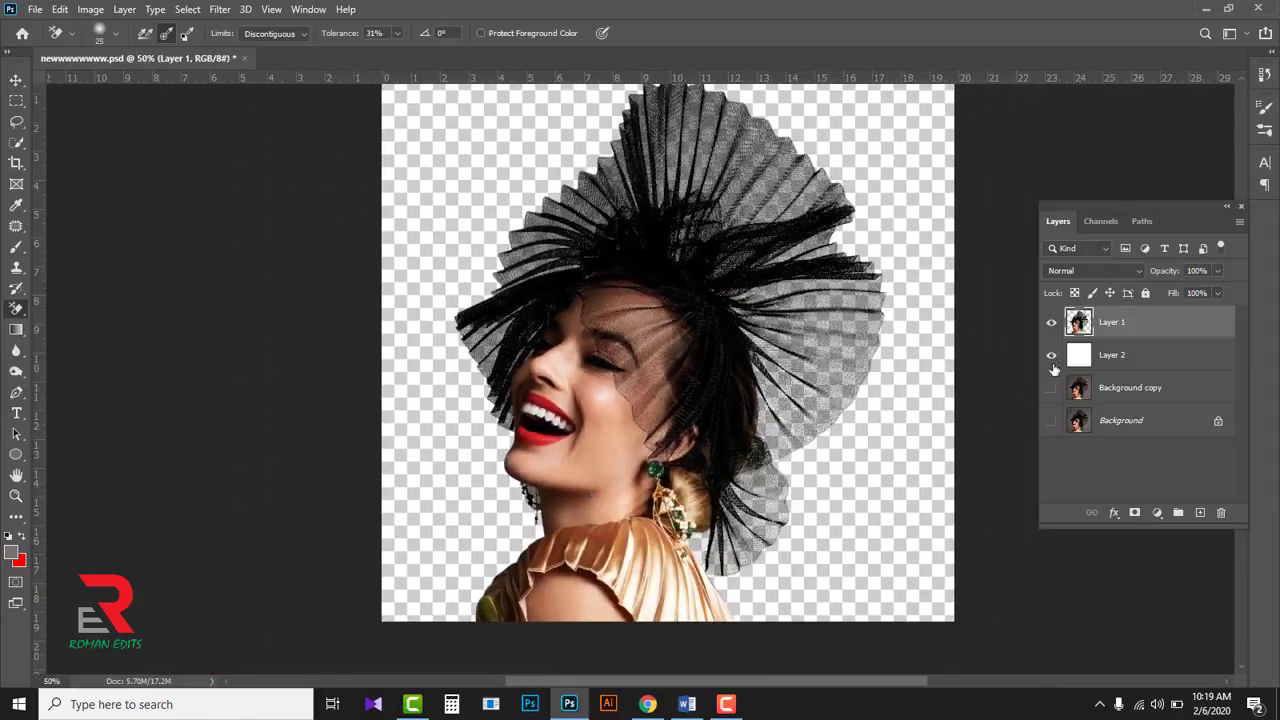
click(1051, 421)
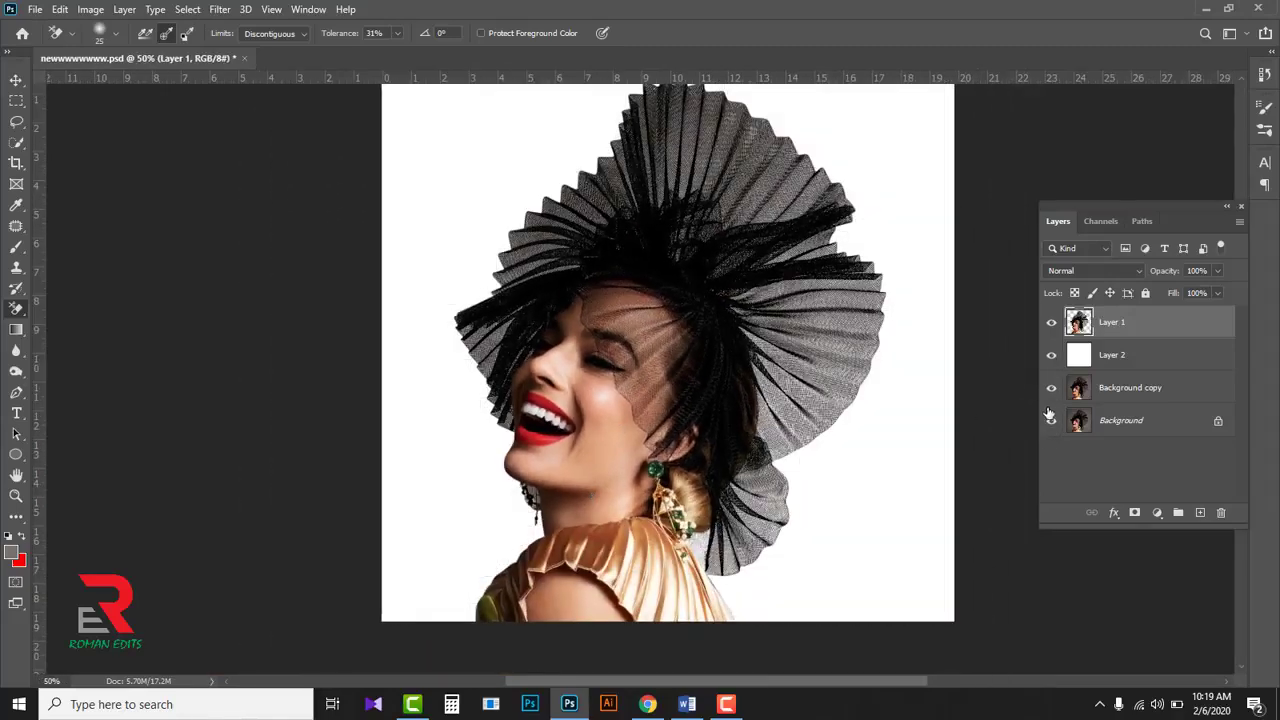
Group Layer 1, Layer 2 and Background copy, and name the group "Methood 1"
click(1136, 399)
shift+click(1142, 328)
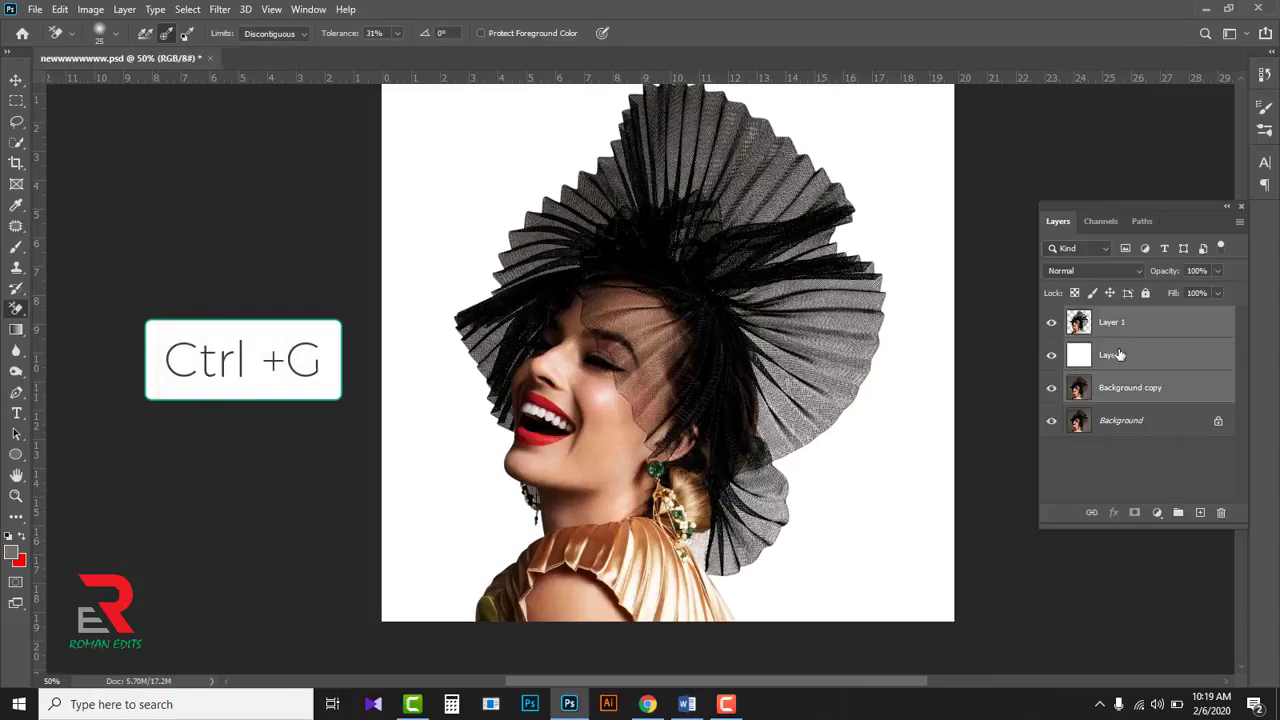
key(ctrl+g)
double_click(1110, 316)
text(M)
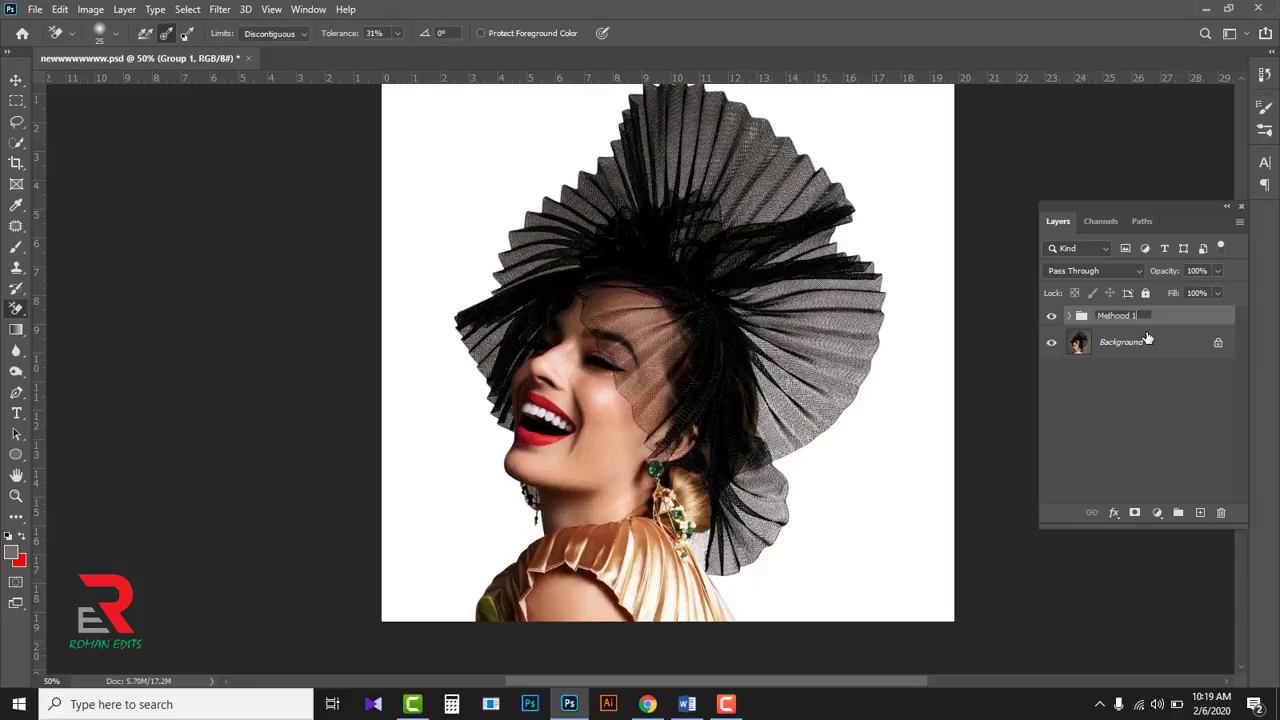
text(ethood 1)
key(Return)
Duplicate the Methood 1 group, hide the original group and the Background, and expand the copy
drag(1169, 325, 1203, 510)
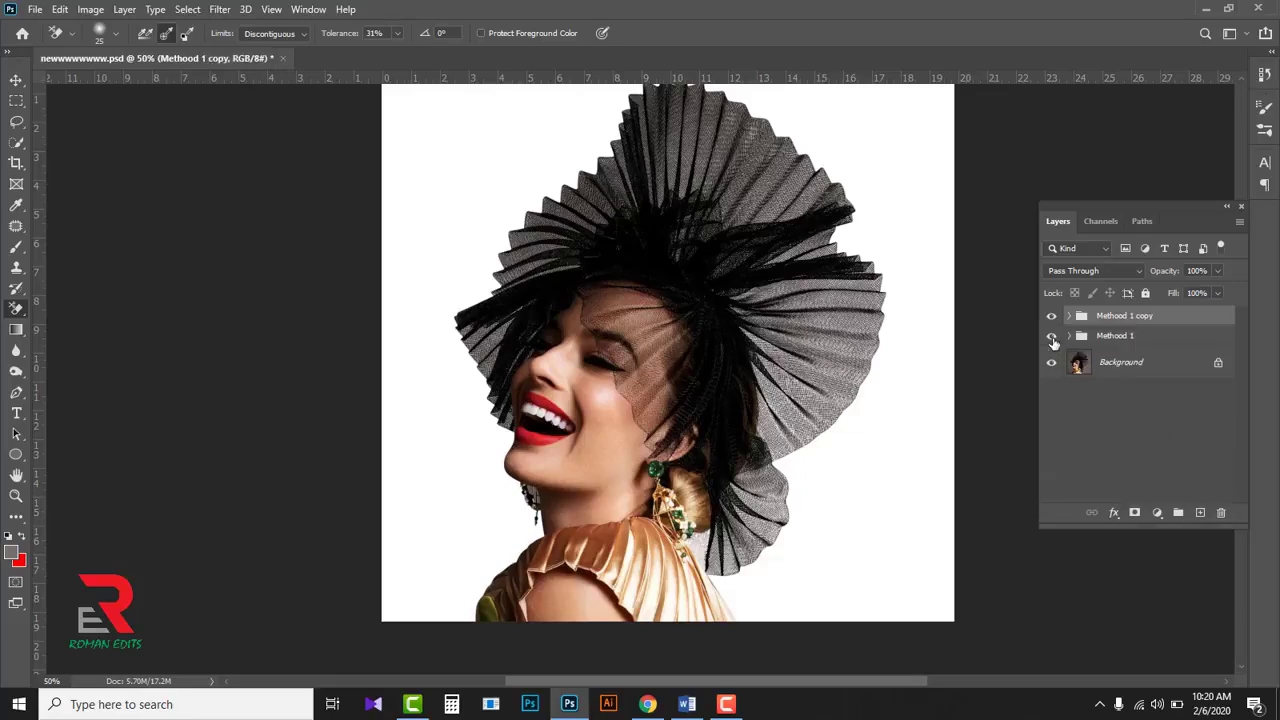
click(1068, 316)
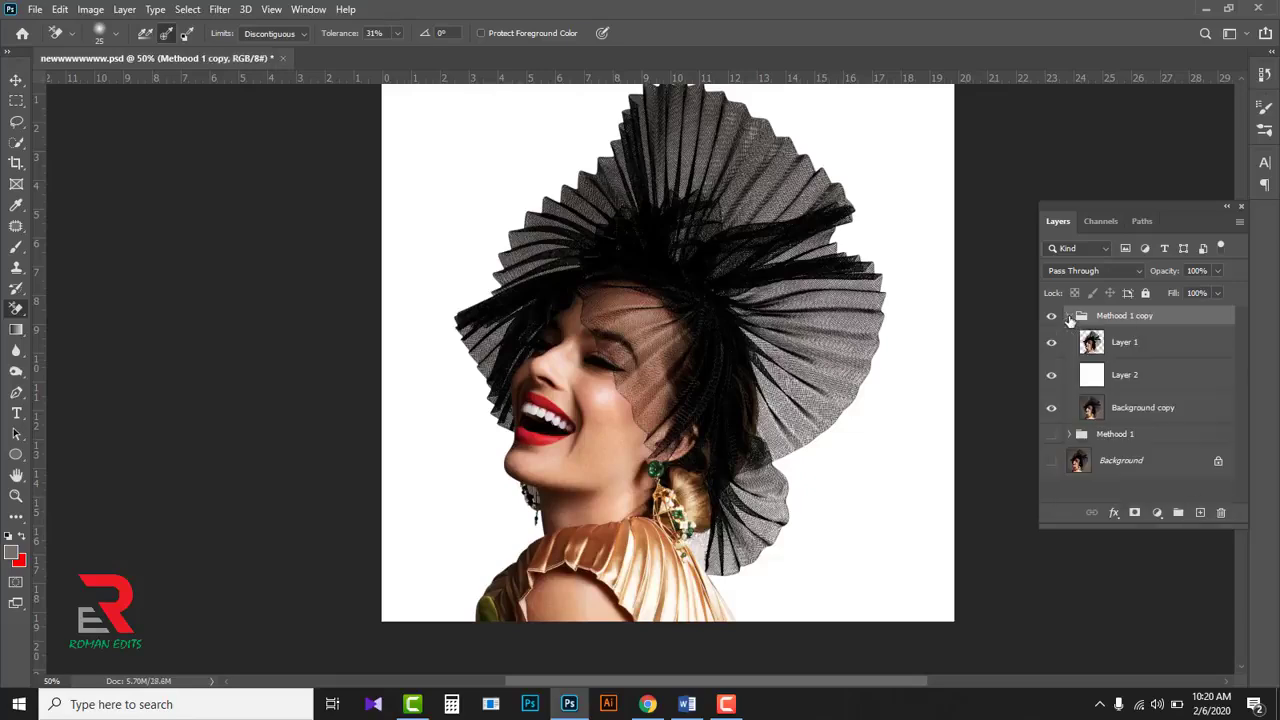
click(1155, 410)
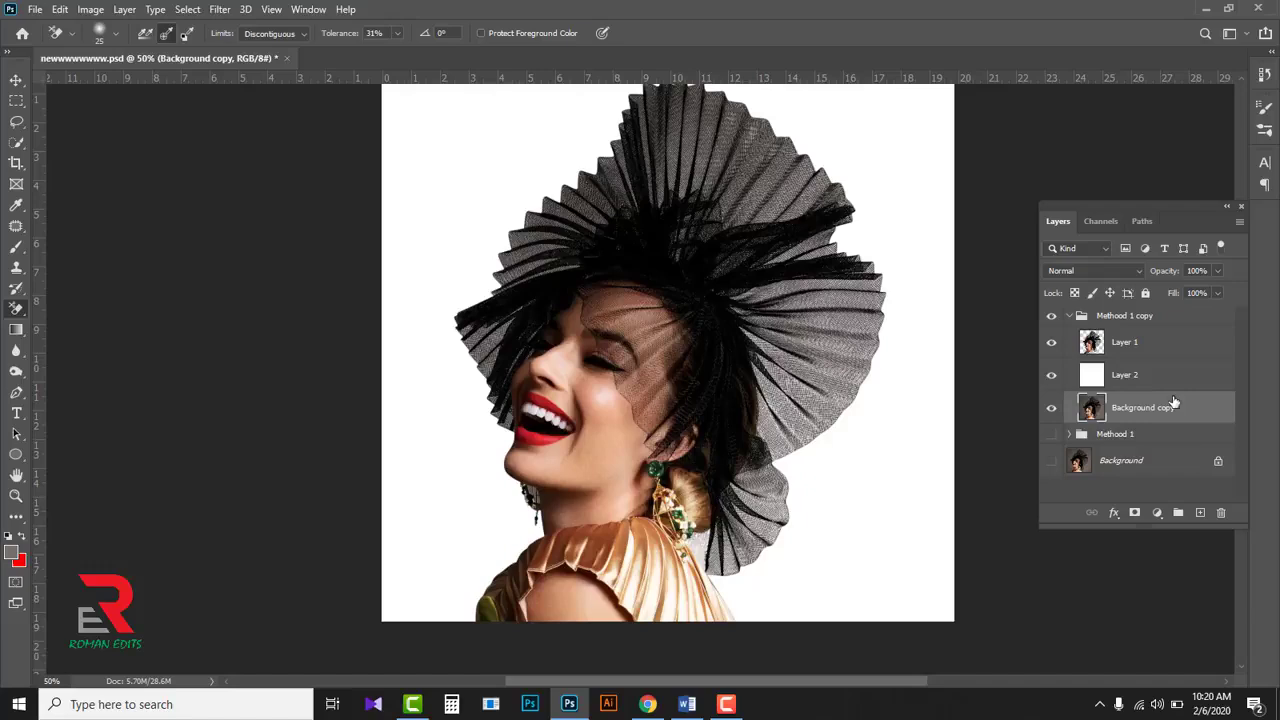
In the Methood 1 copy group, delete Layer 1 and move Background copy above Layer 2
click(1162, 348)
drag(1170, 345, 1220, 512)
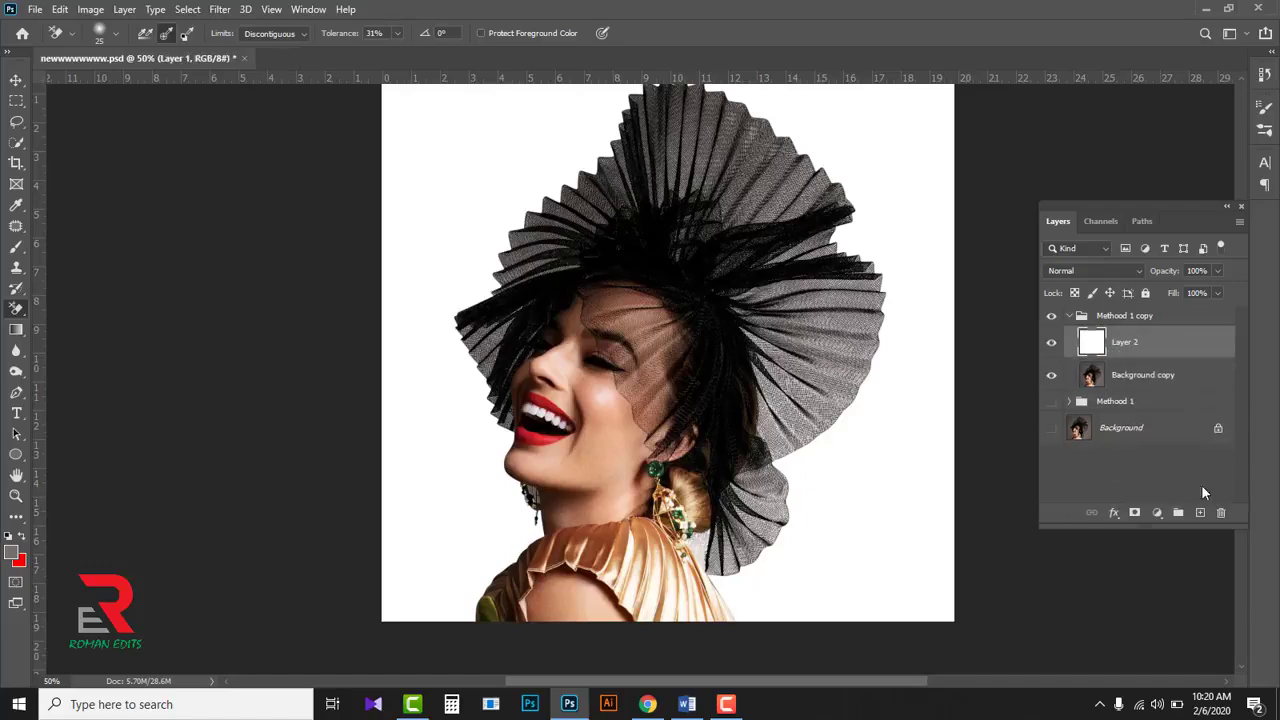
click(1153, 378)
drag(1181, 377, 1171, 341)
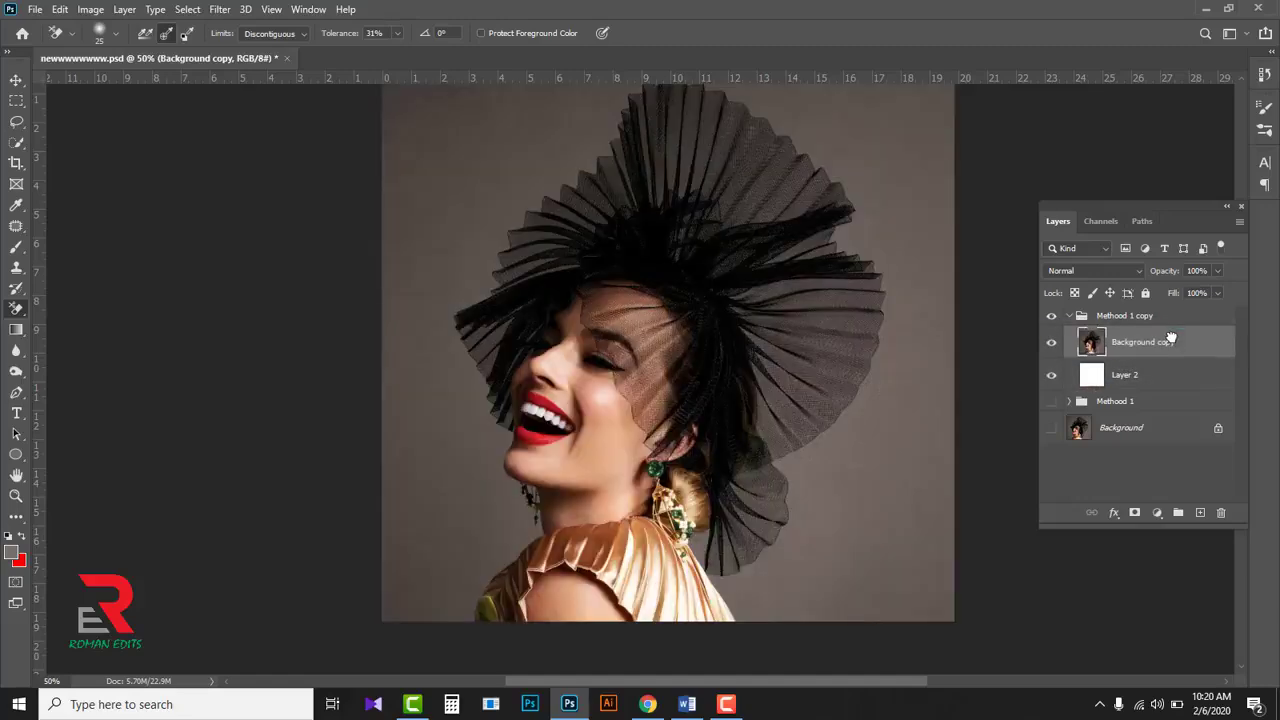
Activate Path 1 around the woman and her veil and convert it to a selection on Background copy
click(1139, 222)
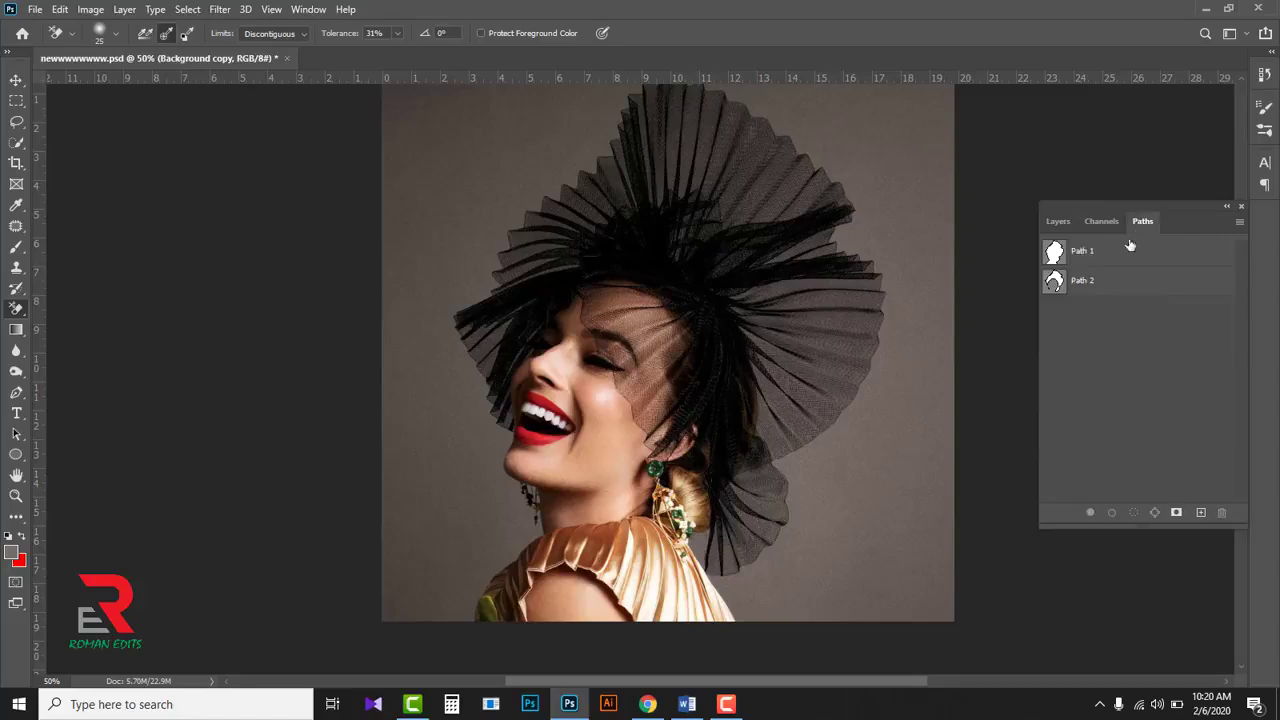
ctrl+click(1055, 255)
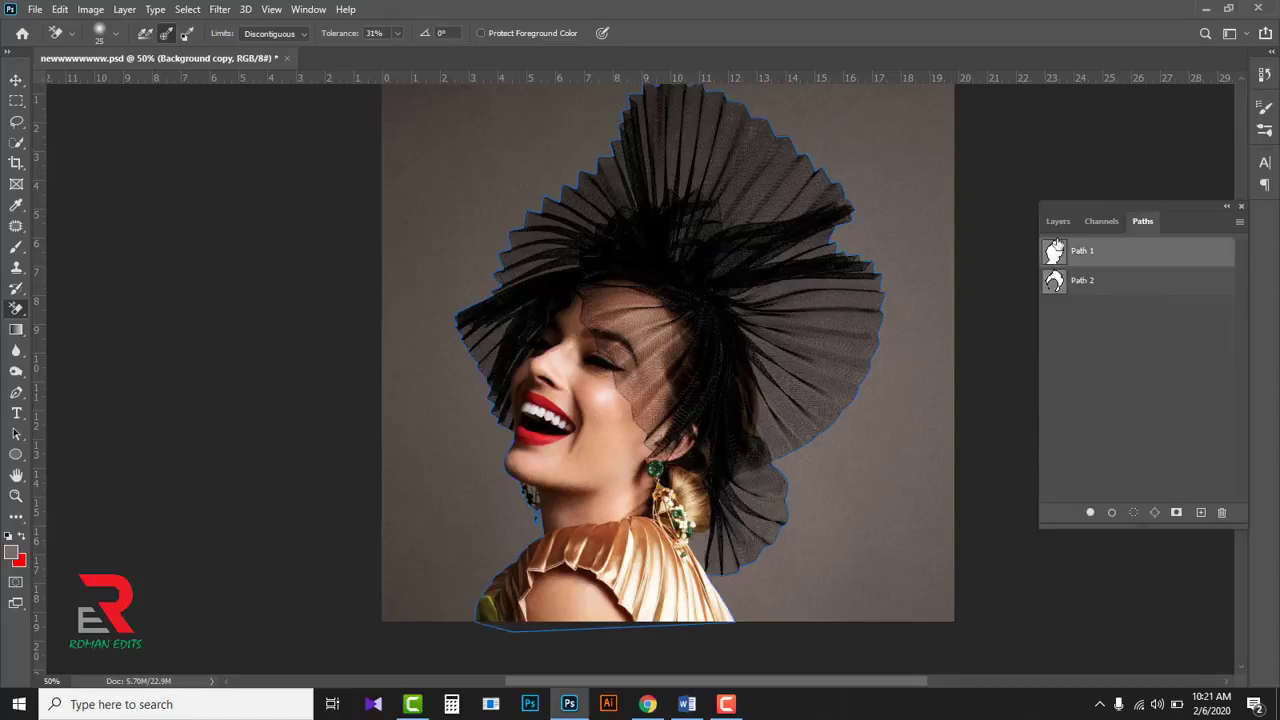
click(1057, 221)
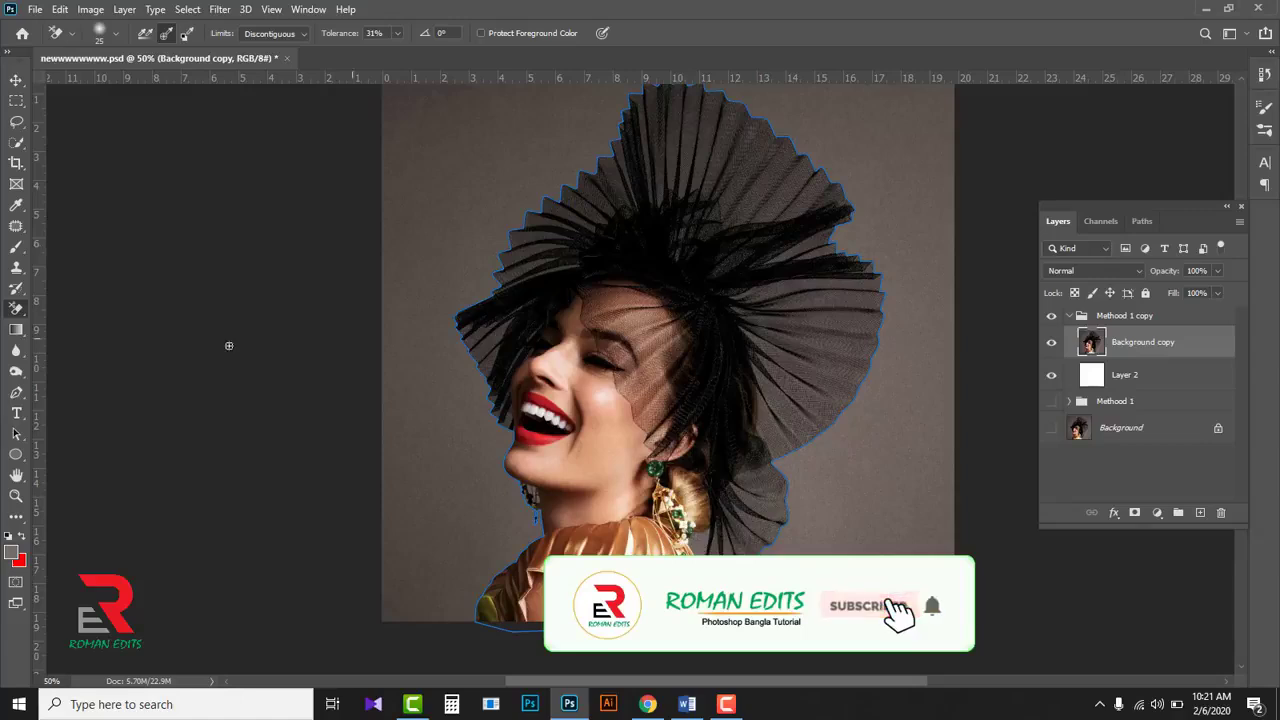
click(16, 392)
click(75, 393)
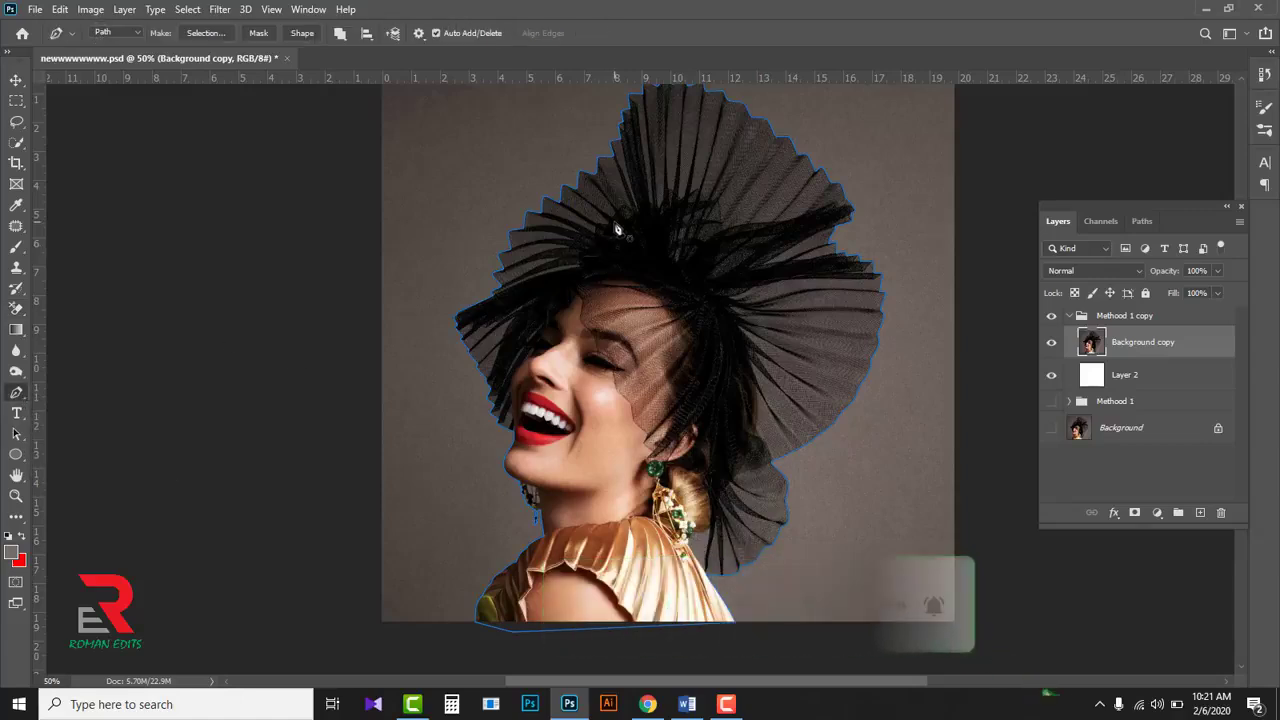
right_click(615, 224)
click(673, 290)
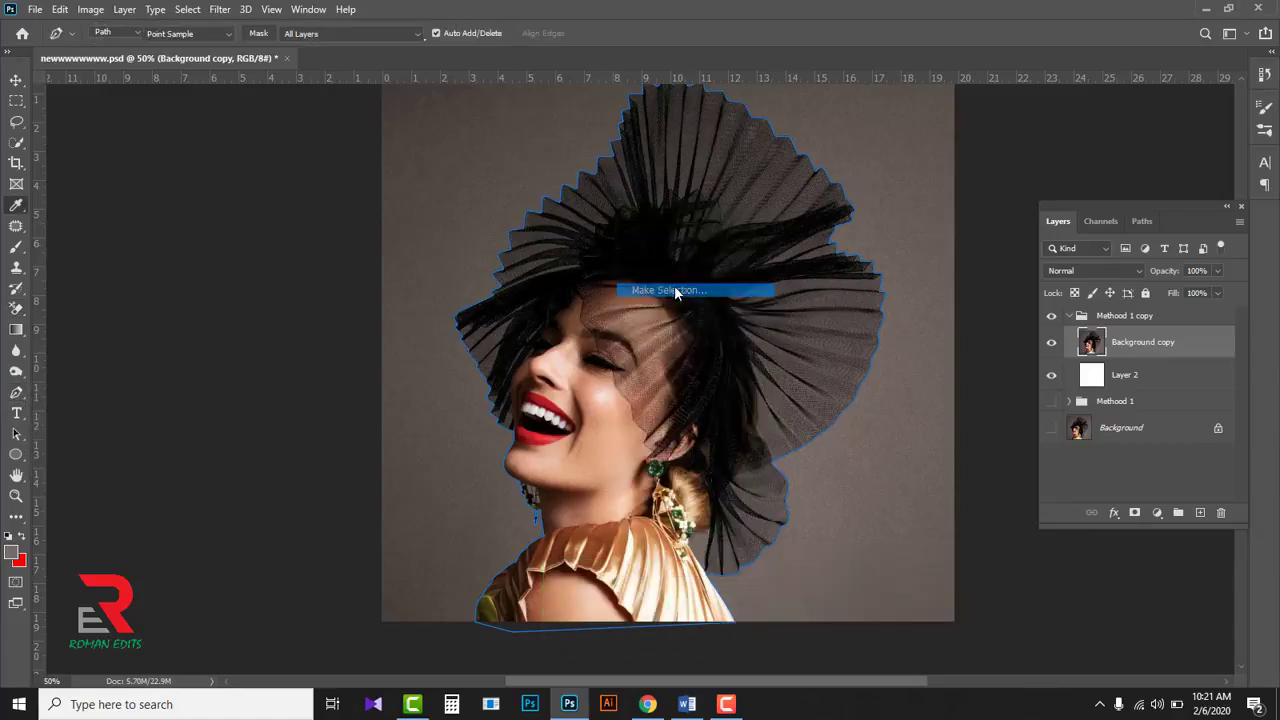
click(719, 180)
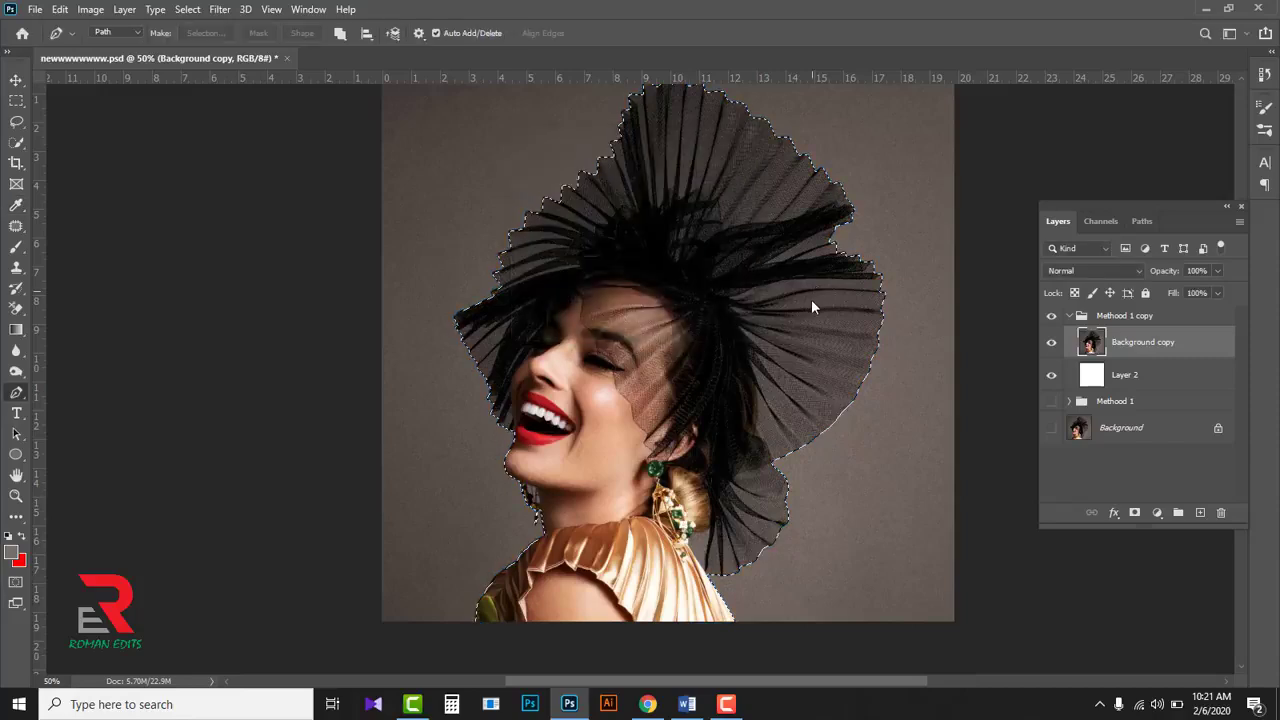
Copy the selected woman and veil to a new layer and delete Background copy from the Methood 1 copy group
key(ctrl+j)
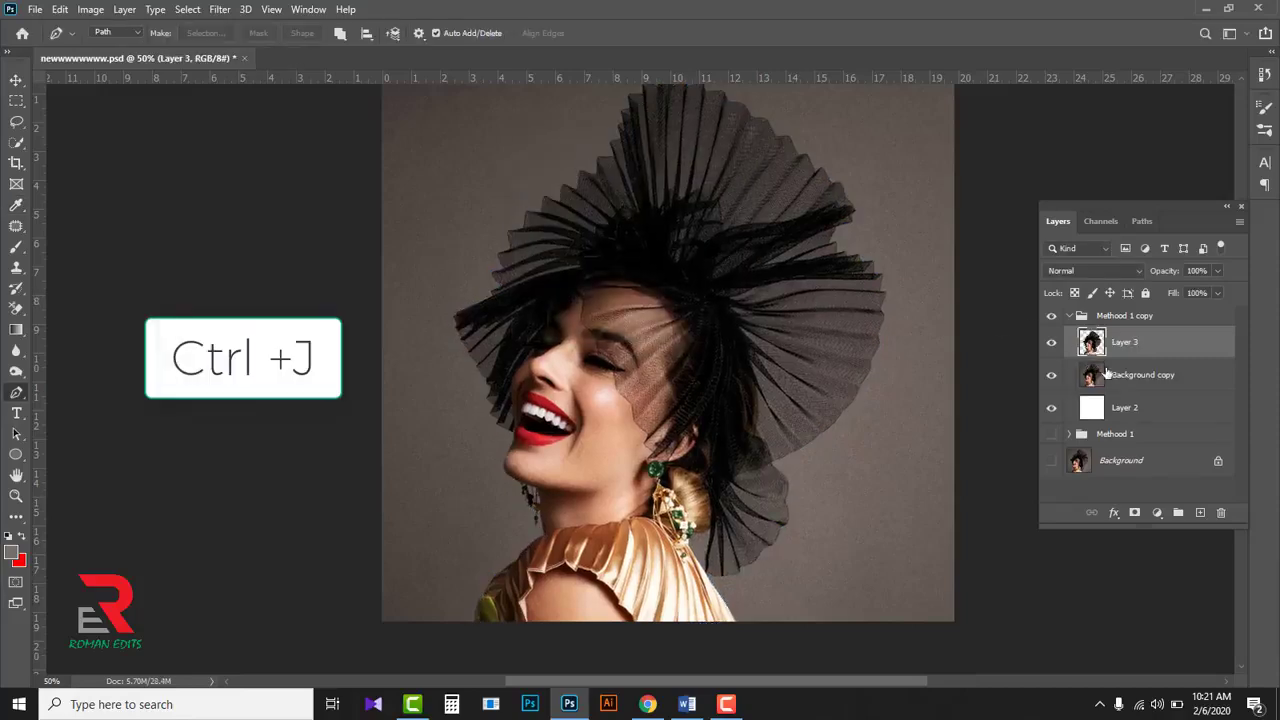
click(1186, 379)
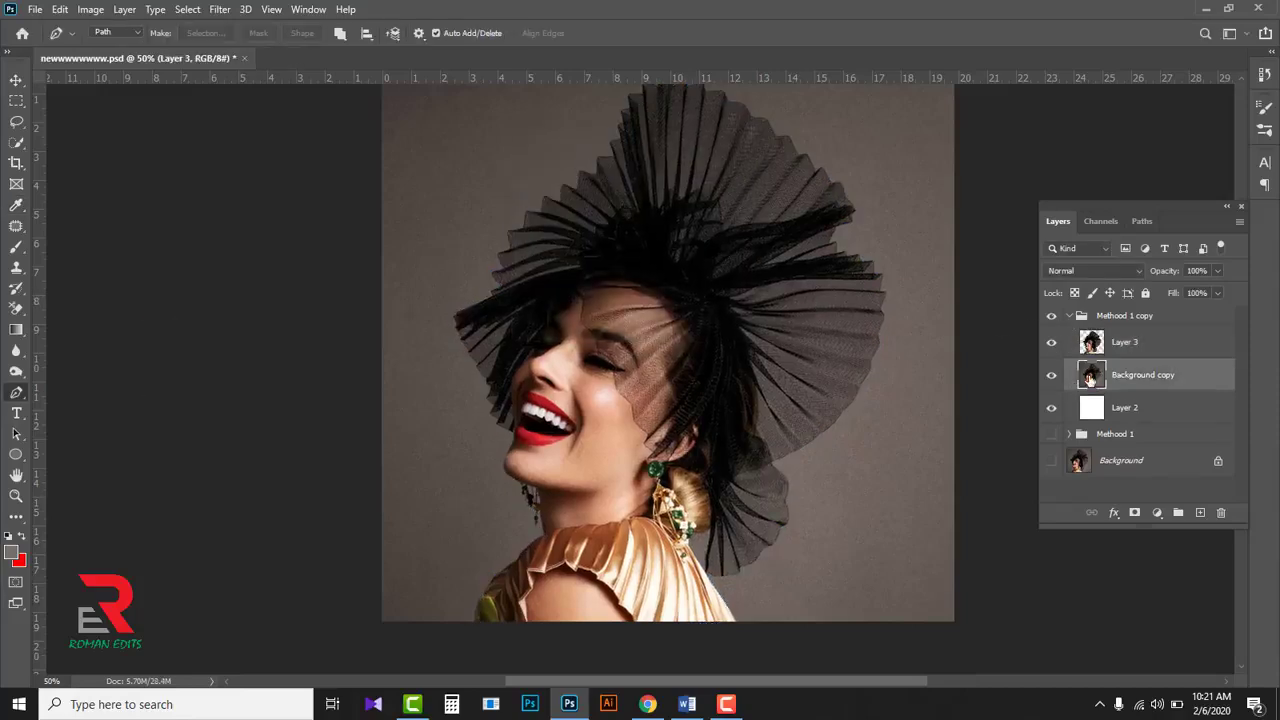
drag(1195, 380, 1221, 514)
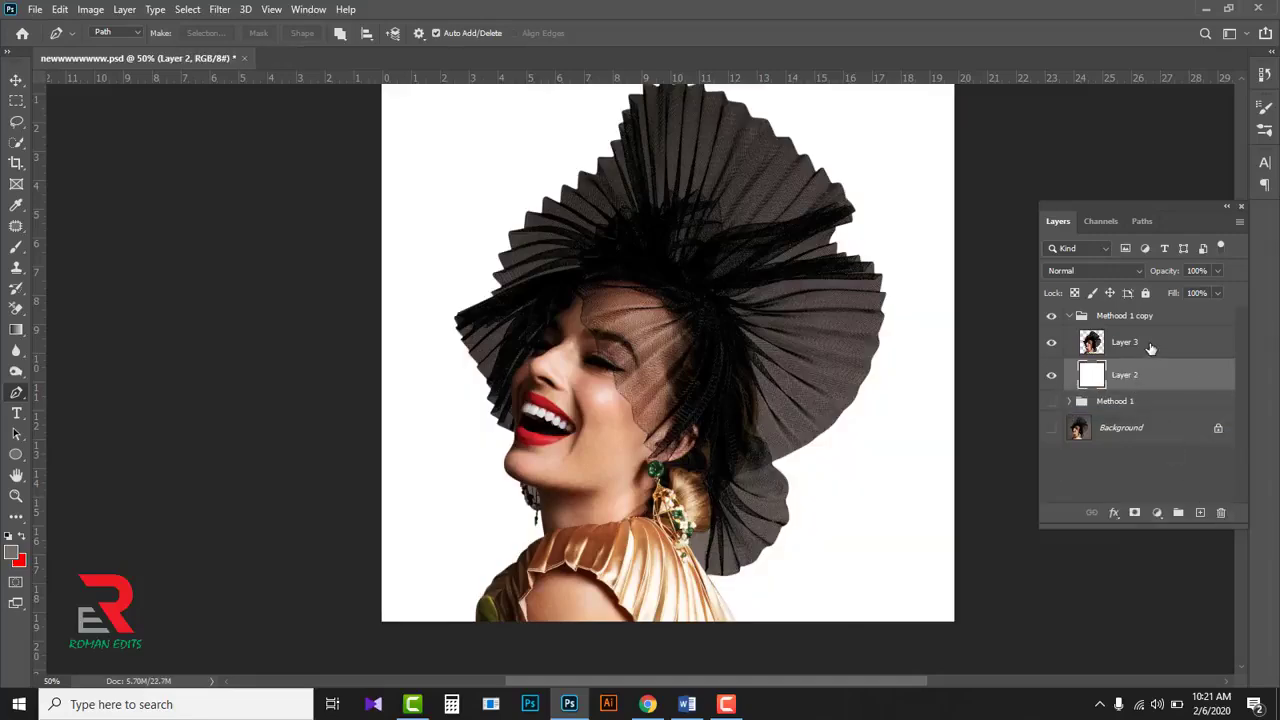
Select the grey between the veil's threads on Layer 3 with Color Range, using Sampled Colors and a Fuzziness of 200
click(1150, 347)
key(ctrl+plus)
key(ctrl+plus)
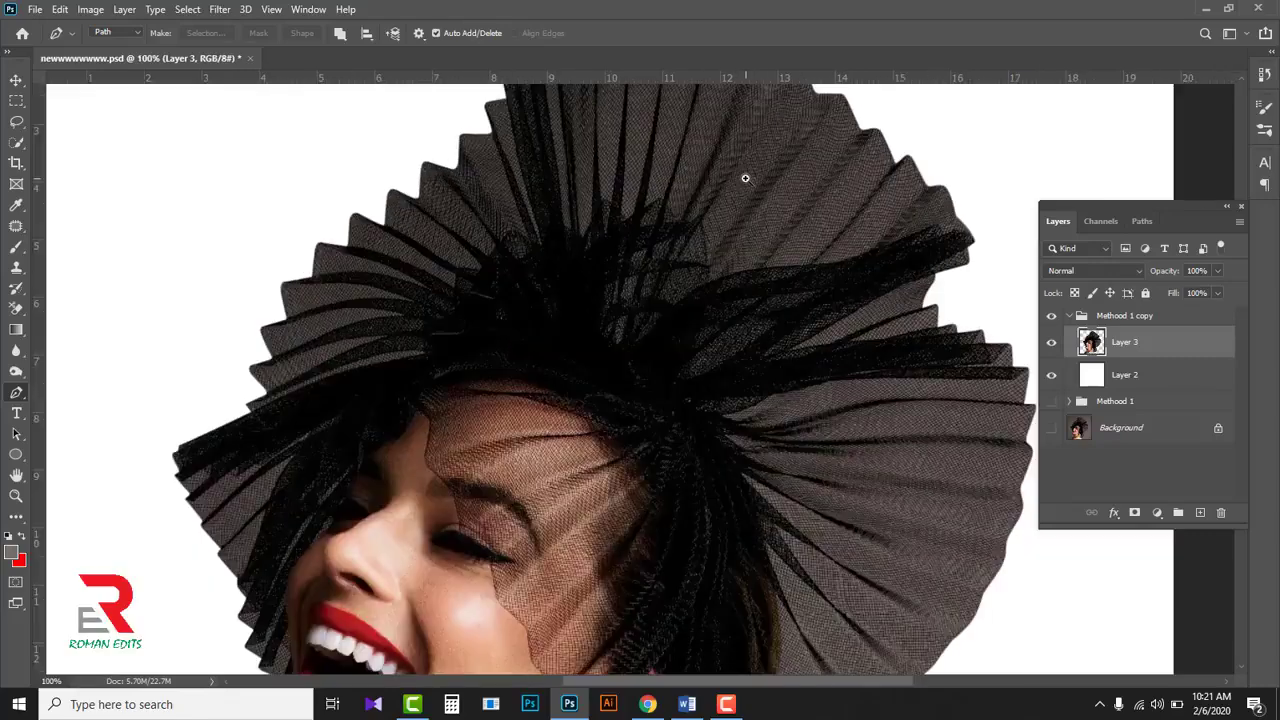
scroll(802, 238, up, 1)
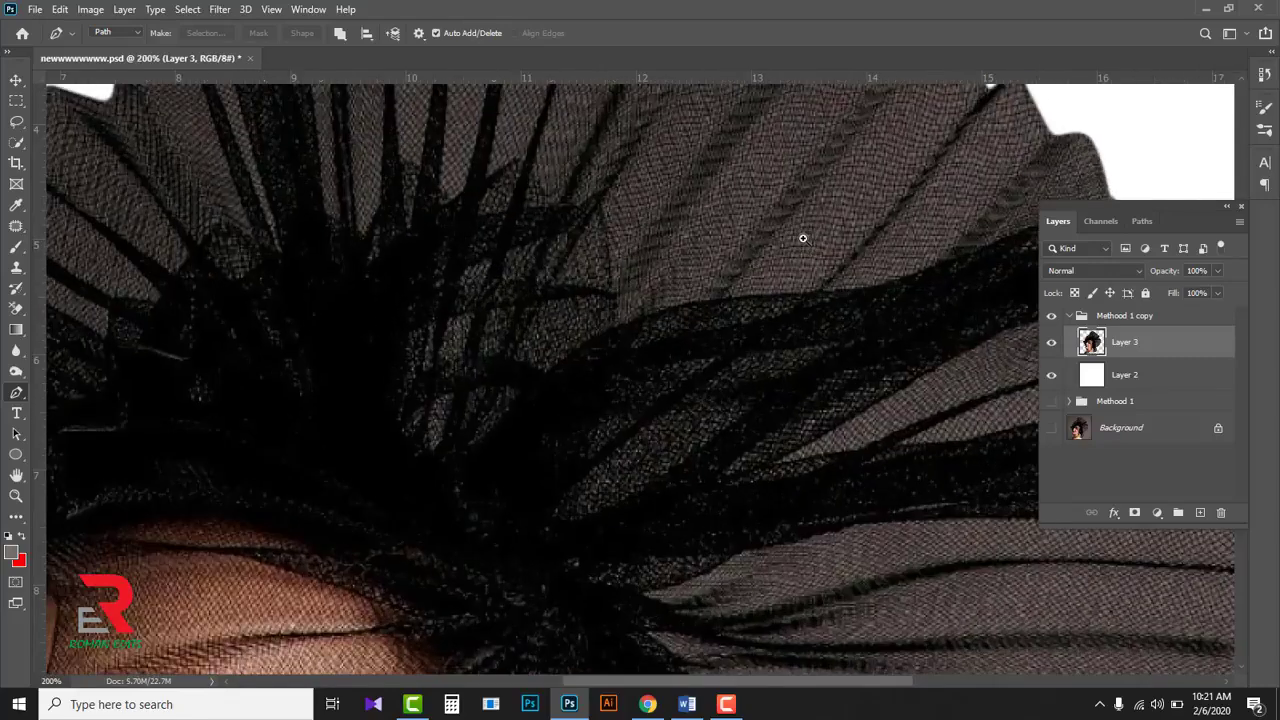
click(186, 10)
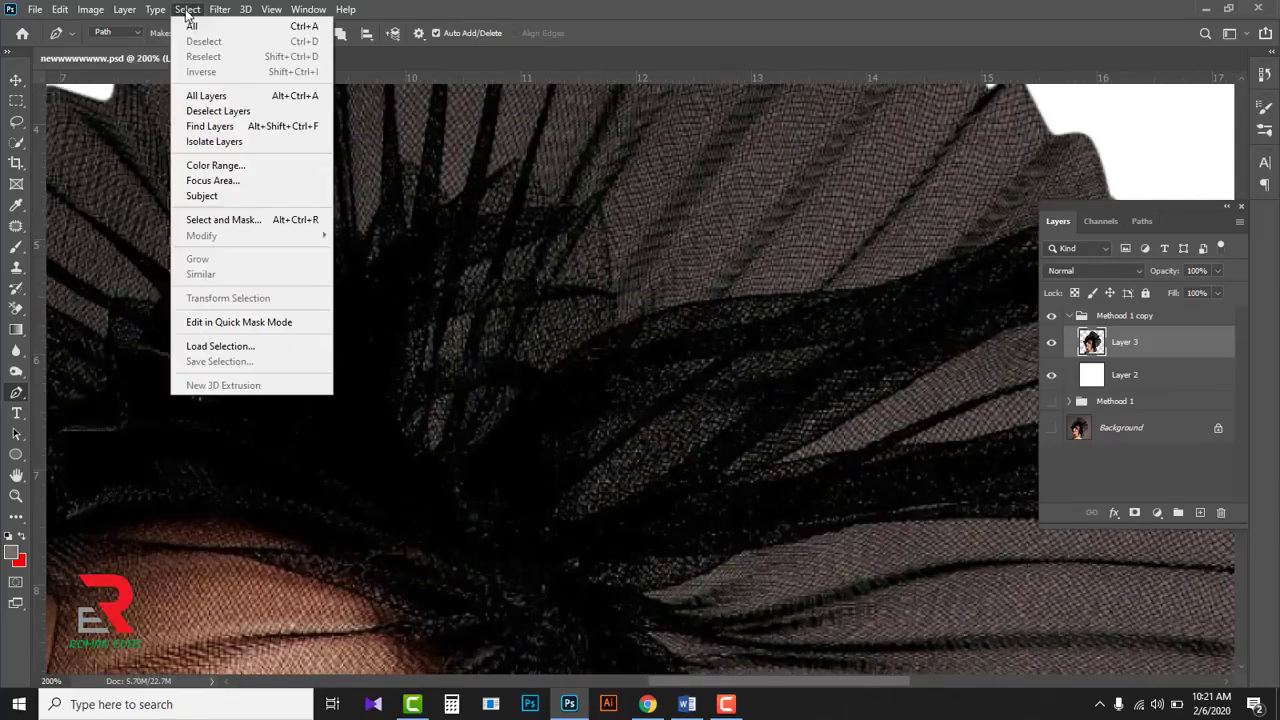
click(238, 167)
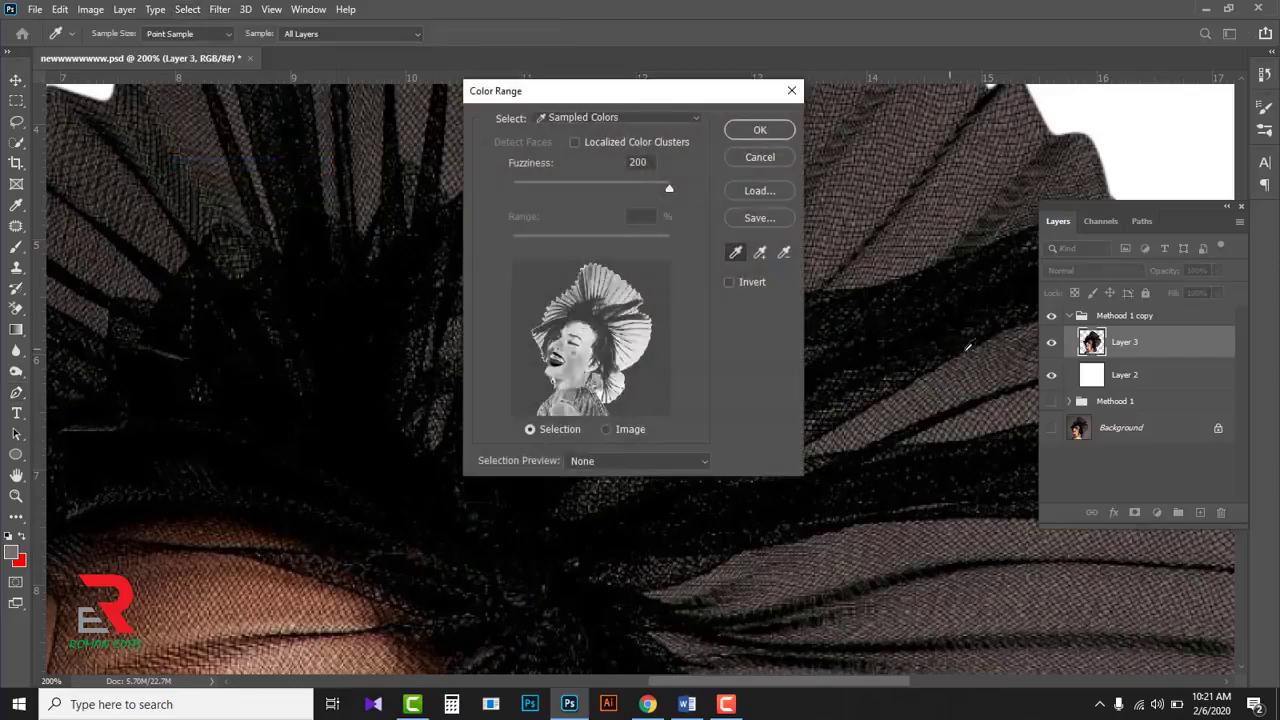
key(ctrl+space)
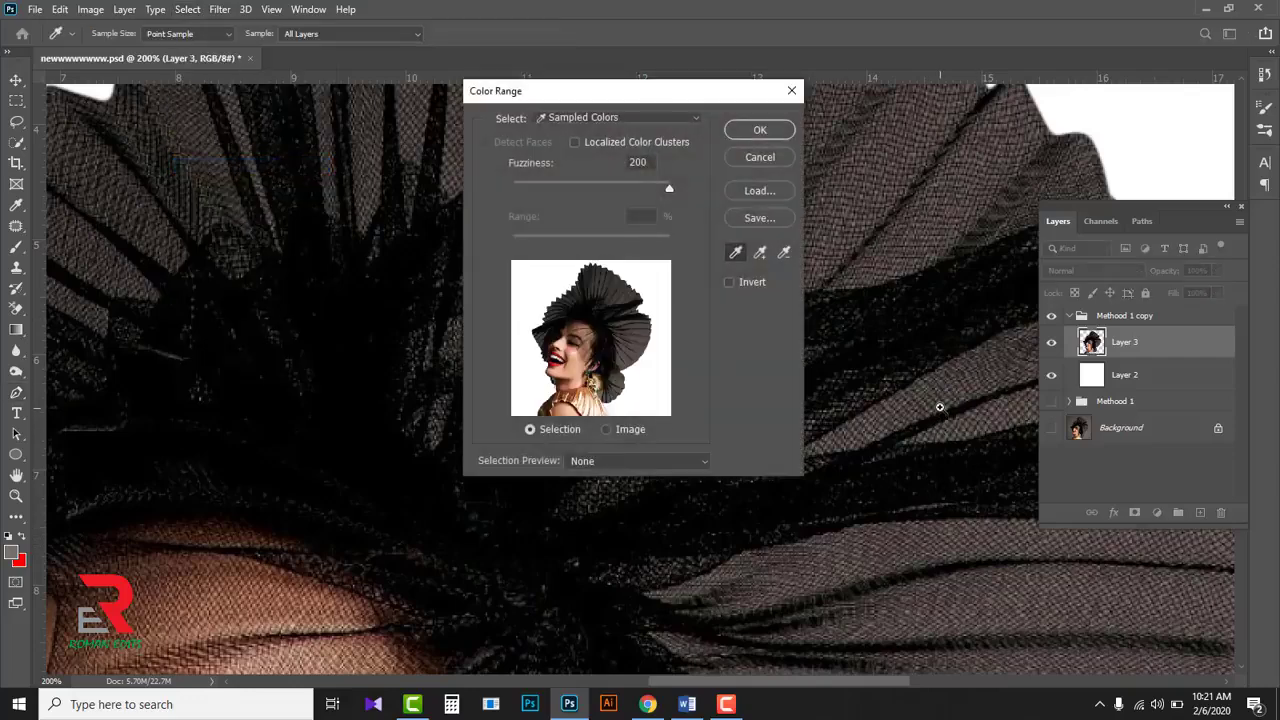
ctrl+click(942, 402)
ctrl+click(945, 401)
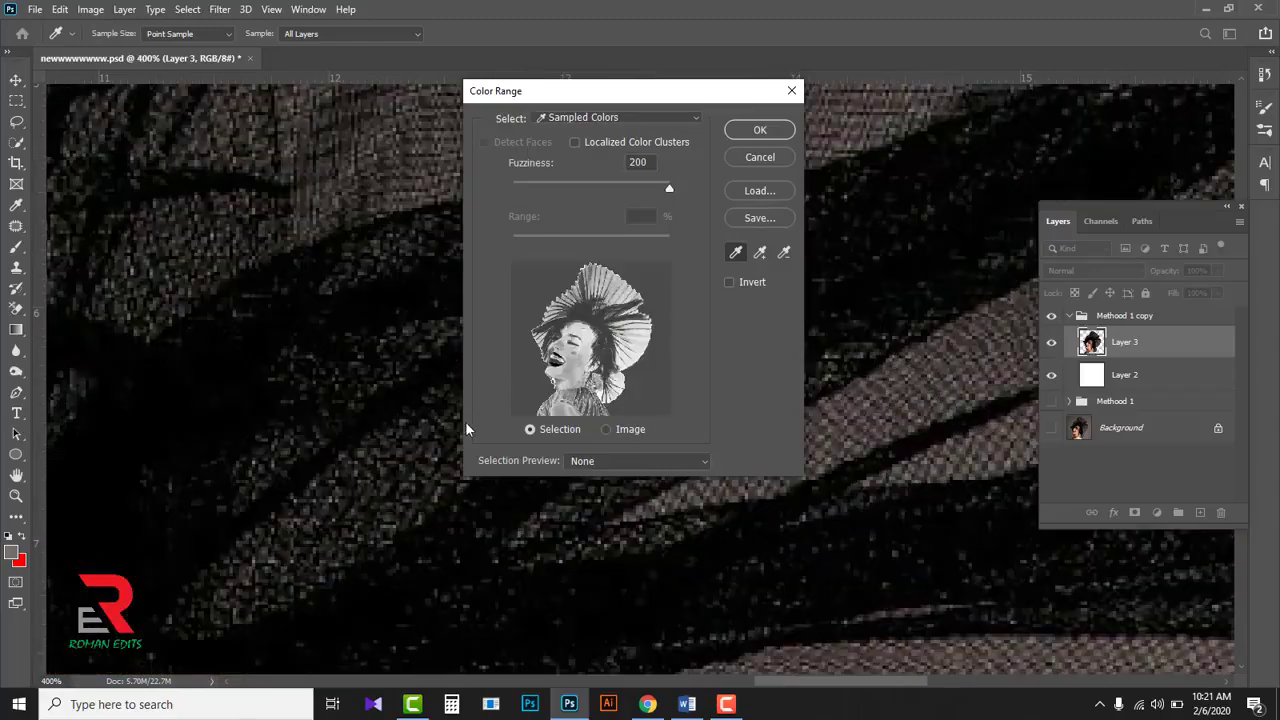
drag(386, 502, 204, 348)
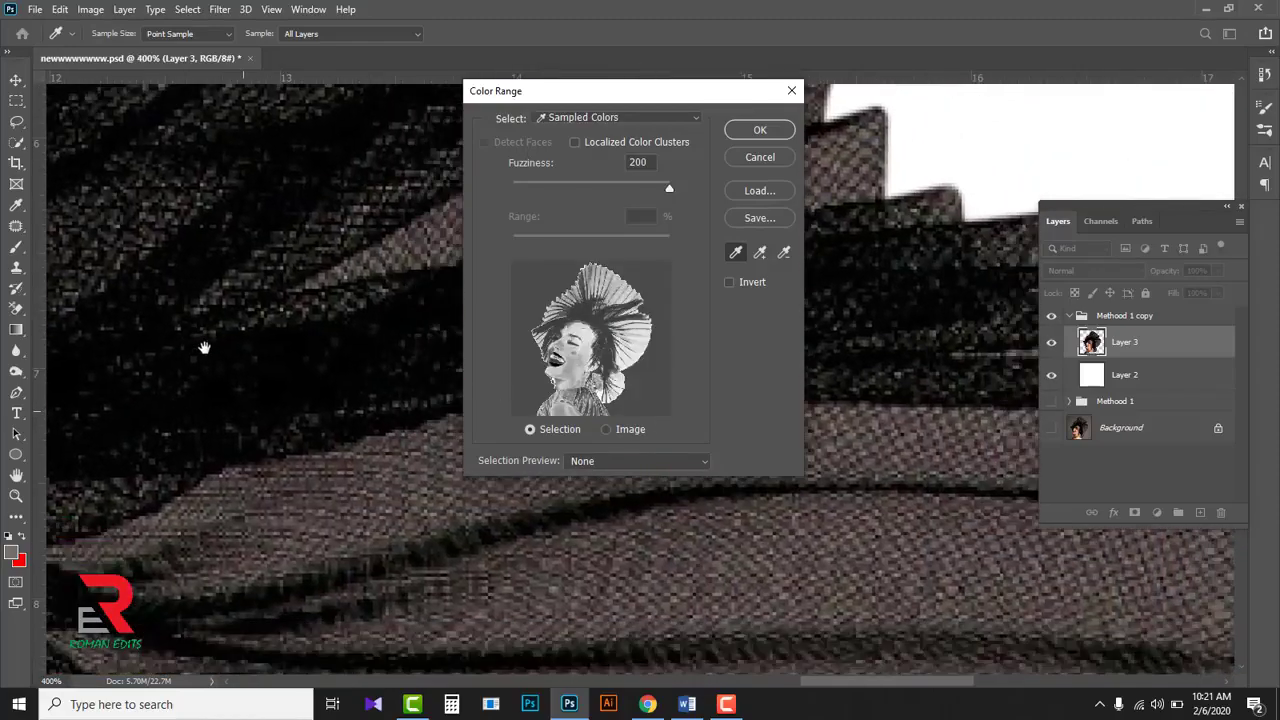
click(229, 279)
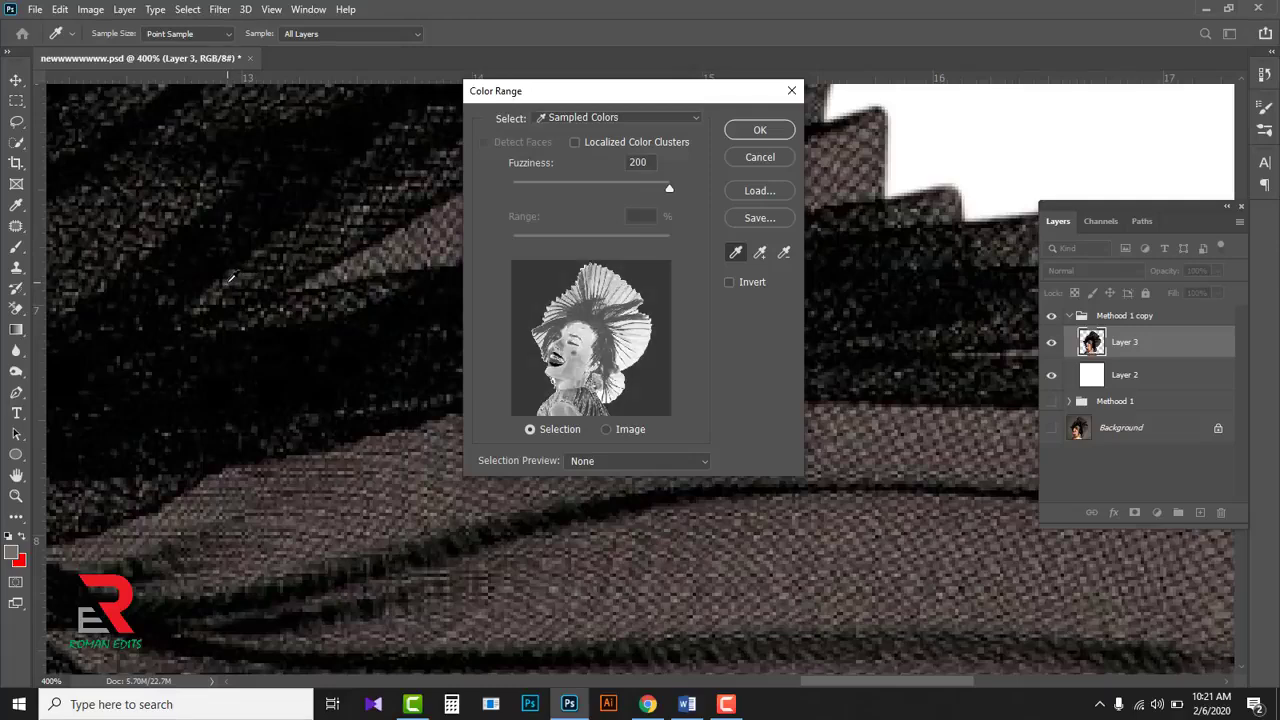
click(742, 136)
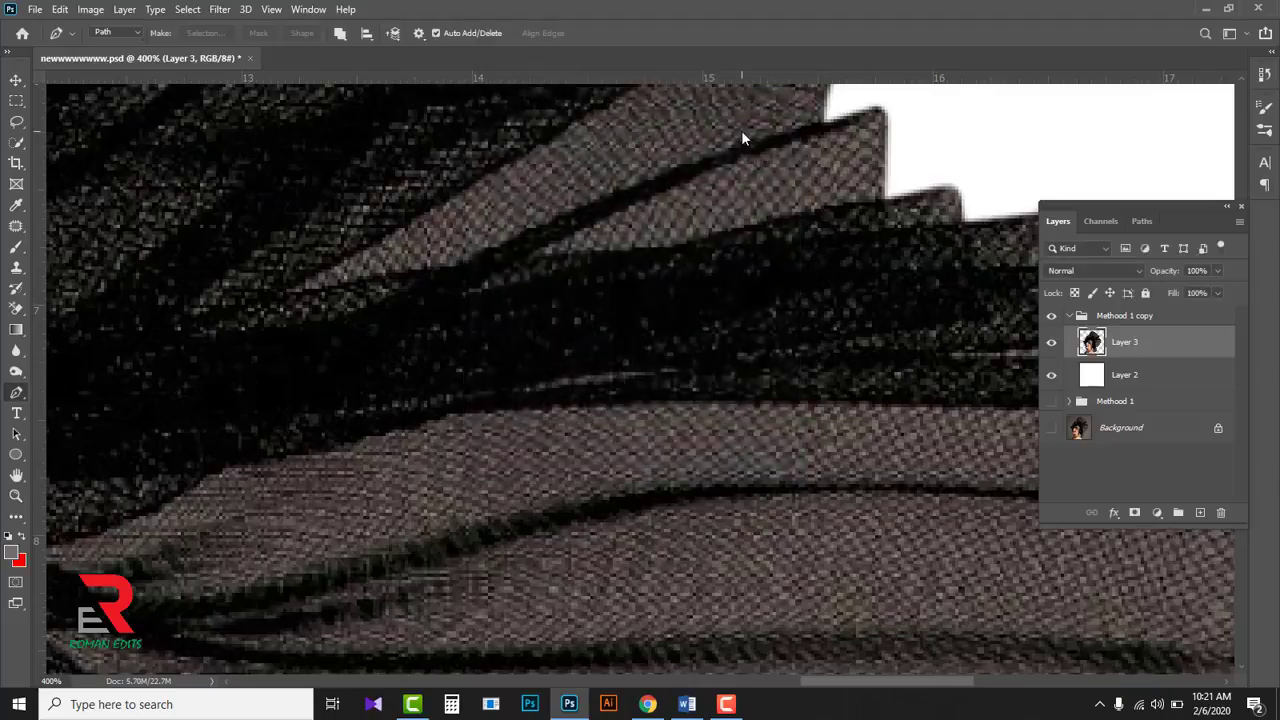
Subtract the woman's face, neck and dress from the Color Range selection with a freehand Lasso outline
scroll(737, 157, down, 5)
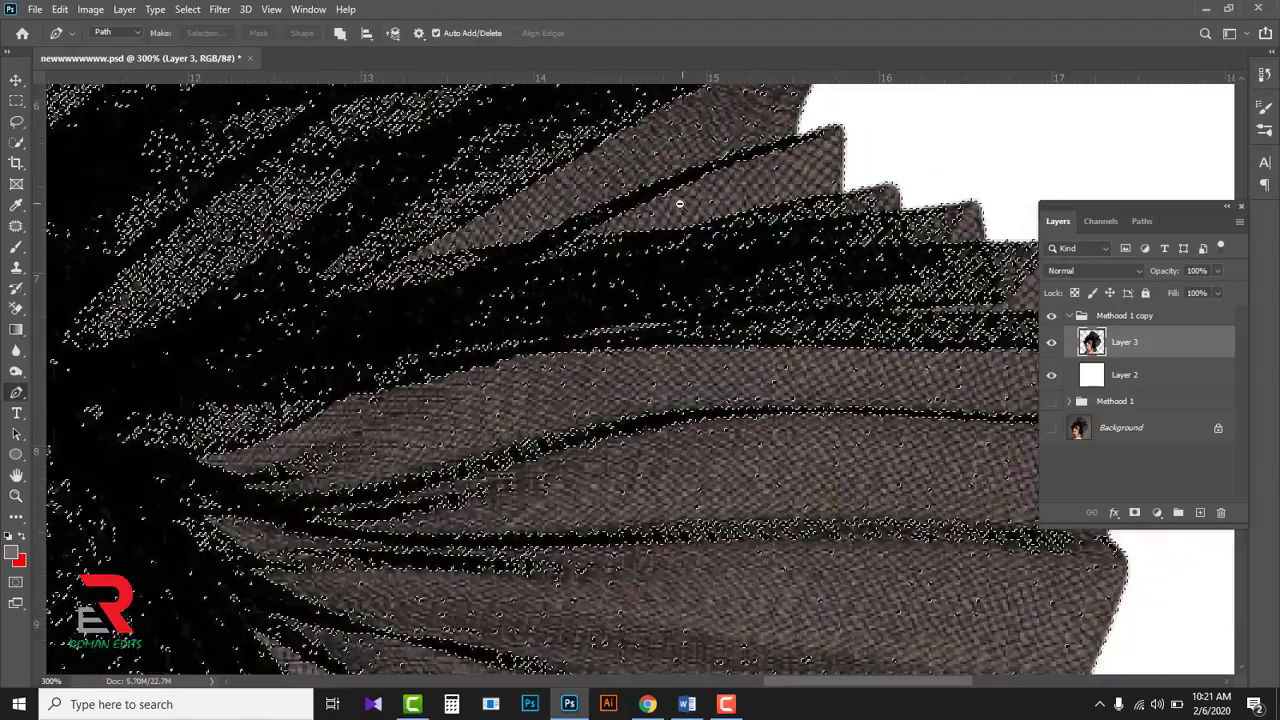
scroll(679, 204, down, 4)
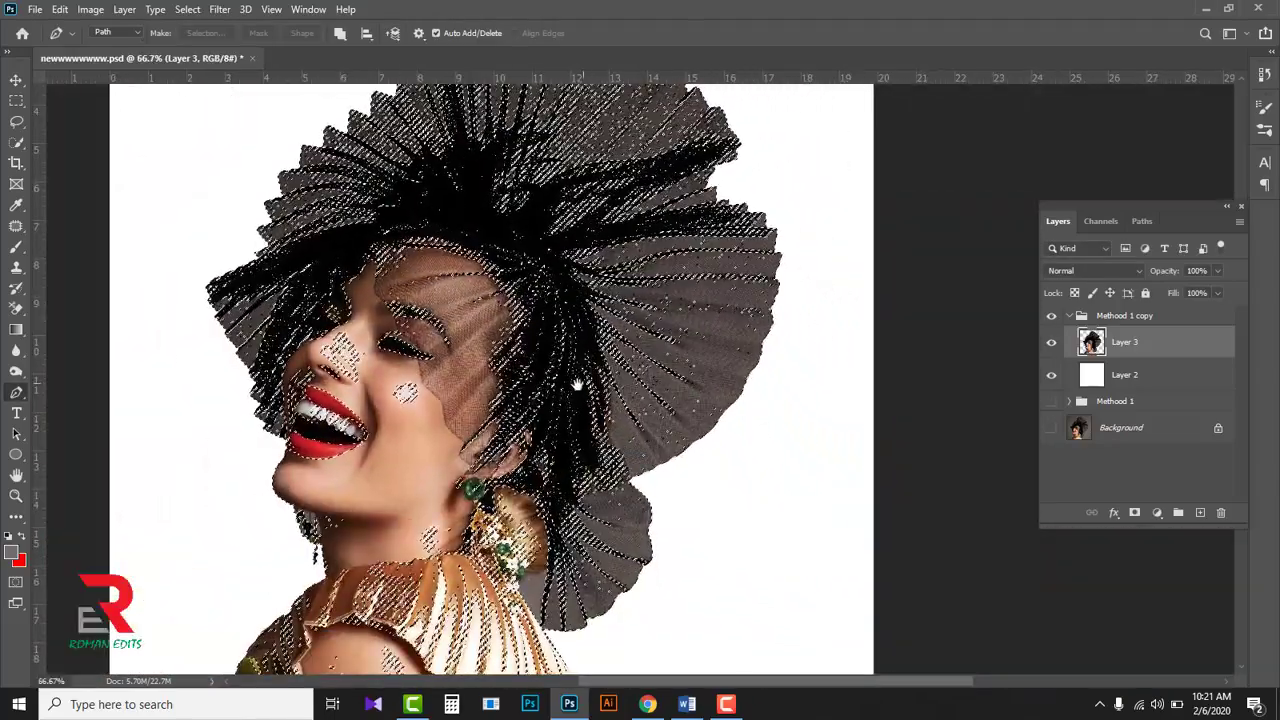
drag(580, 374, 688, 343)
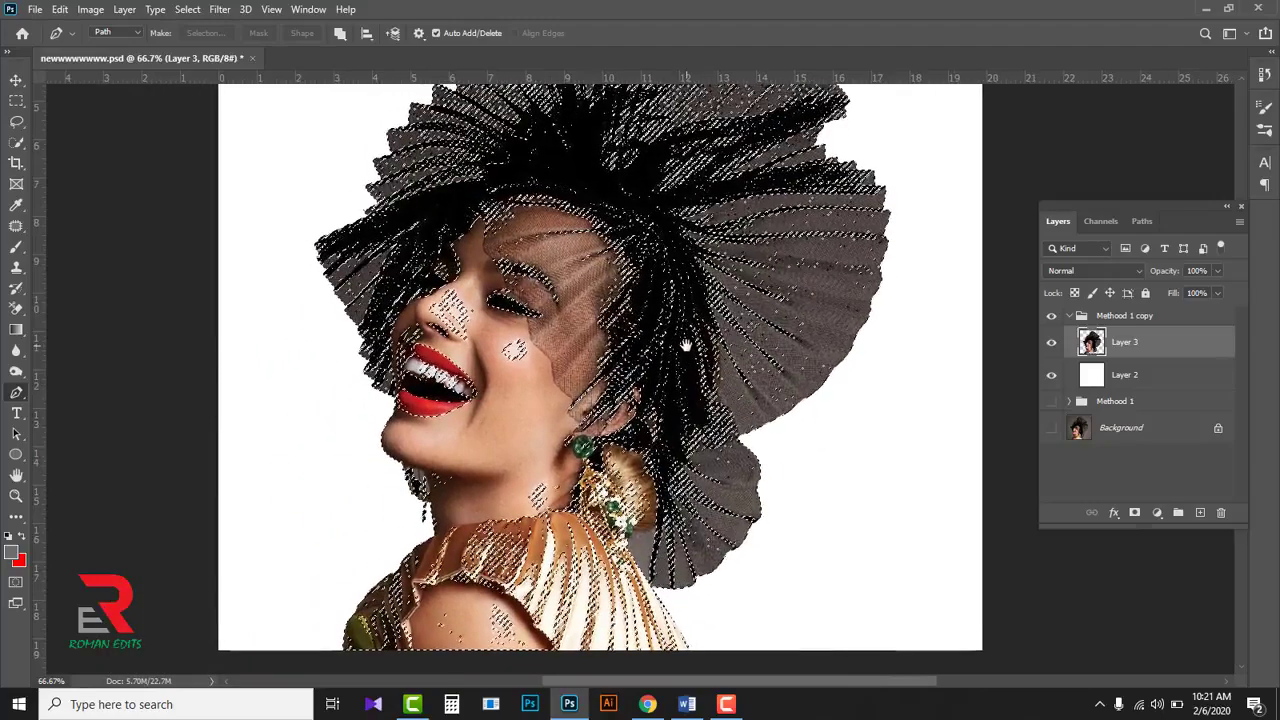
click(16, 121)
click(88, 125)
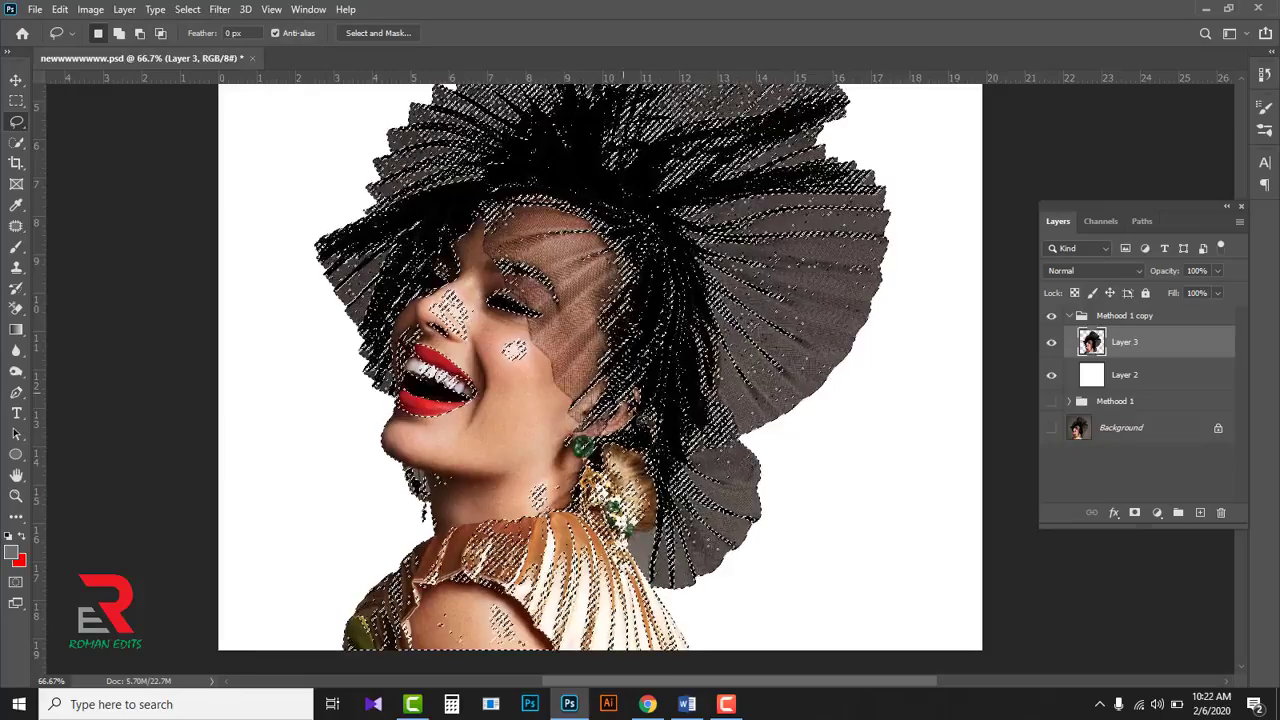
drag(672, 475, 667, 455)
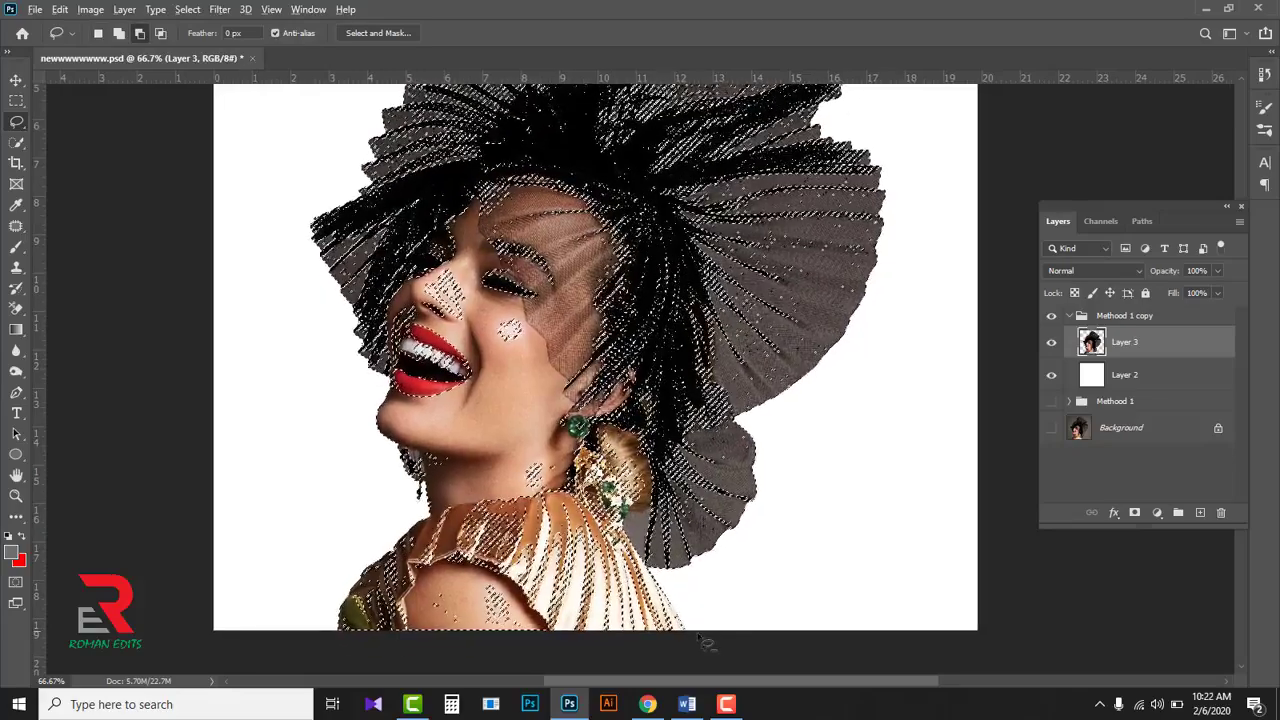
drag(696, 640, 655, 578)
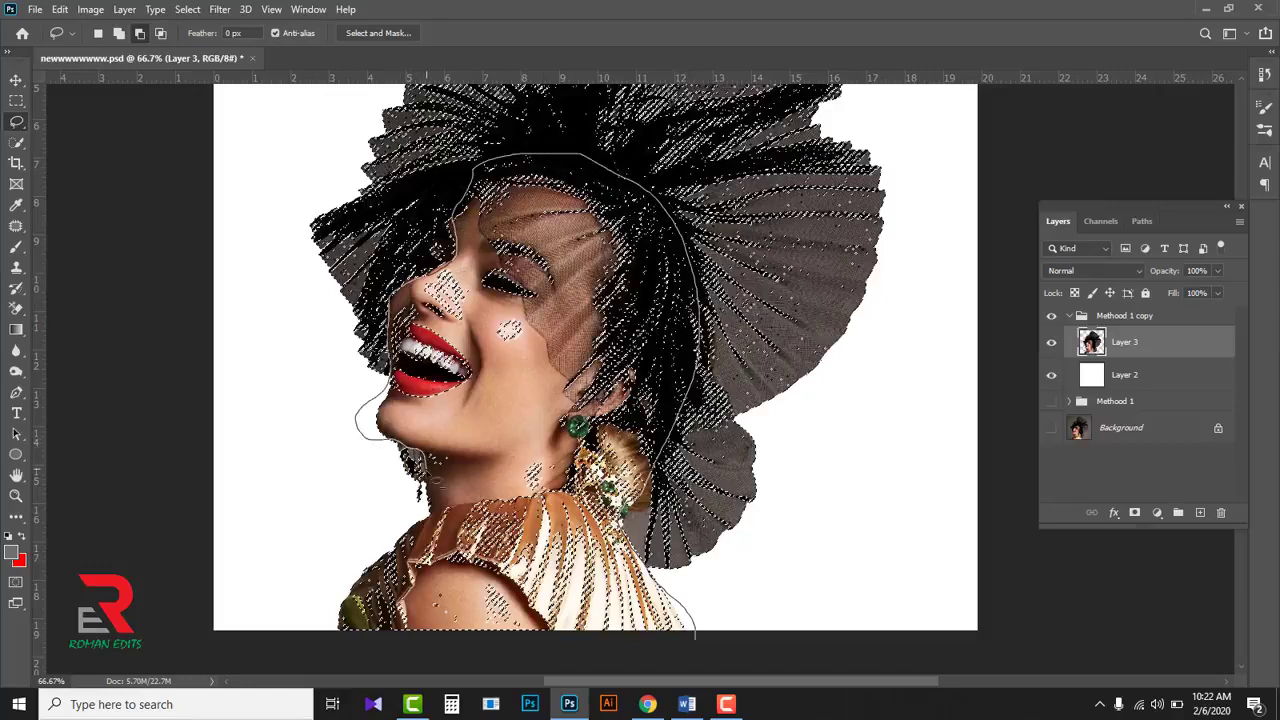
mouse_move(335, 630)
mouse_down()
mouse_move(698, 673)
mouse_move(672, 652)
mouse_up()
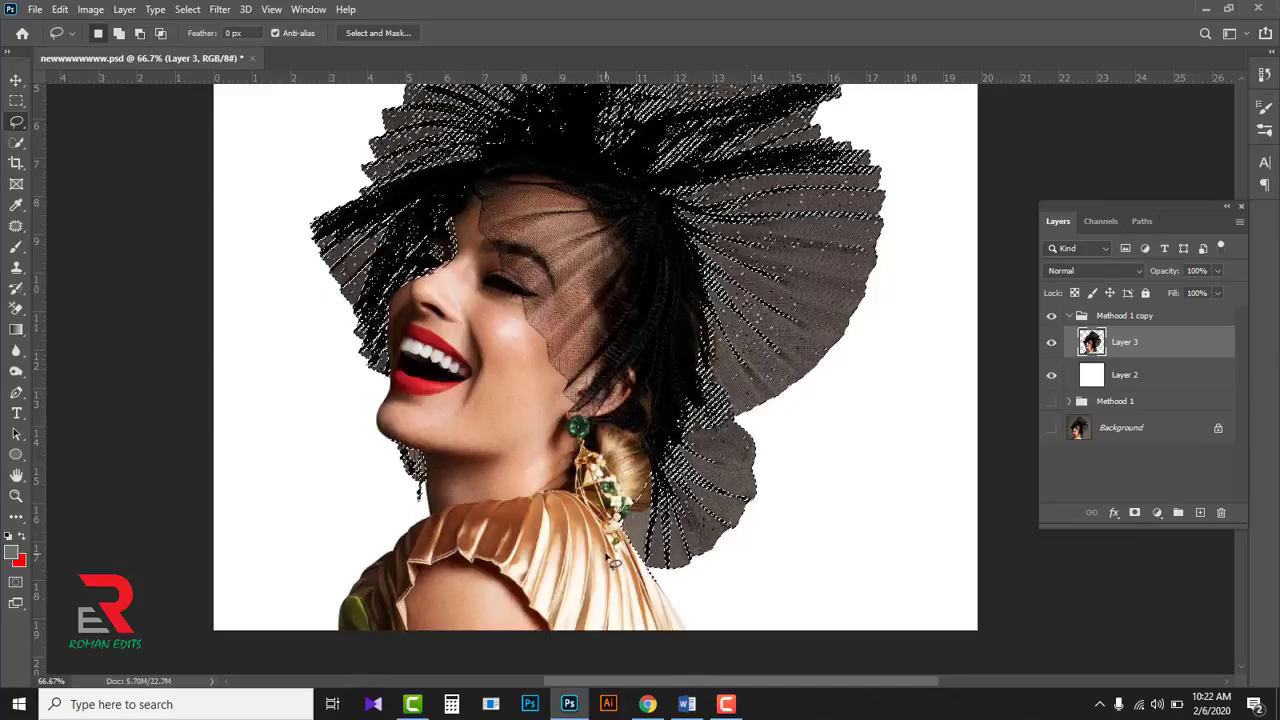
Subtract the leftover selected areas around the far eye, nose bridge and cheek edge with the Lasso
drag(597, 277, 594, 323)
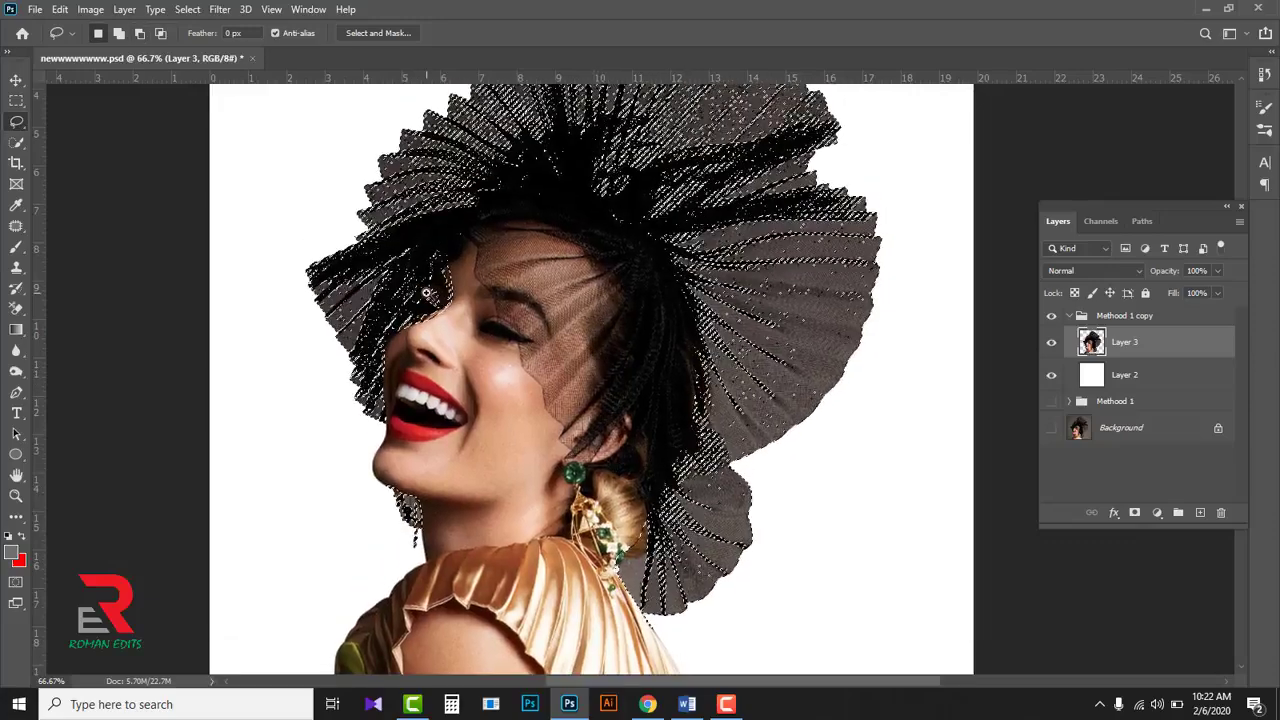
scroll(425, 293, up, 2)
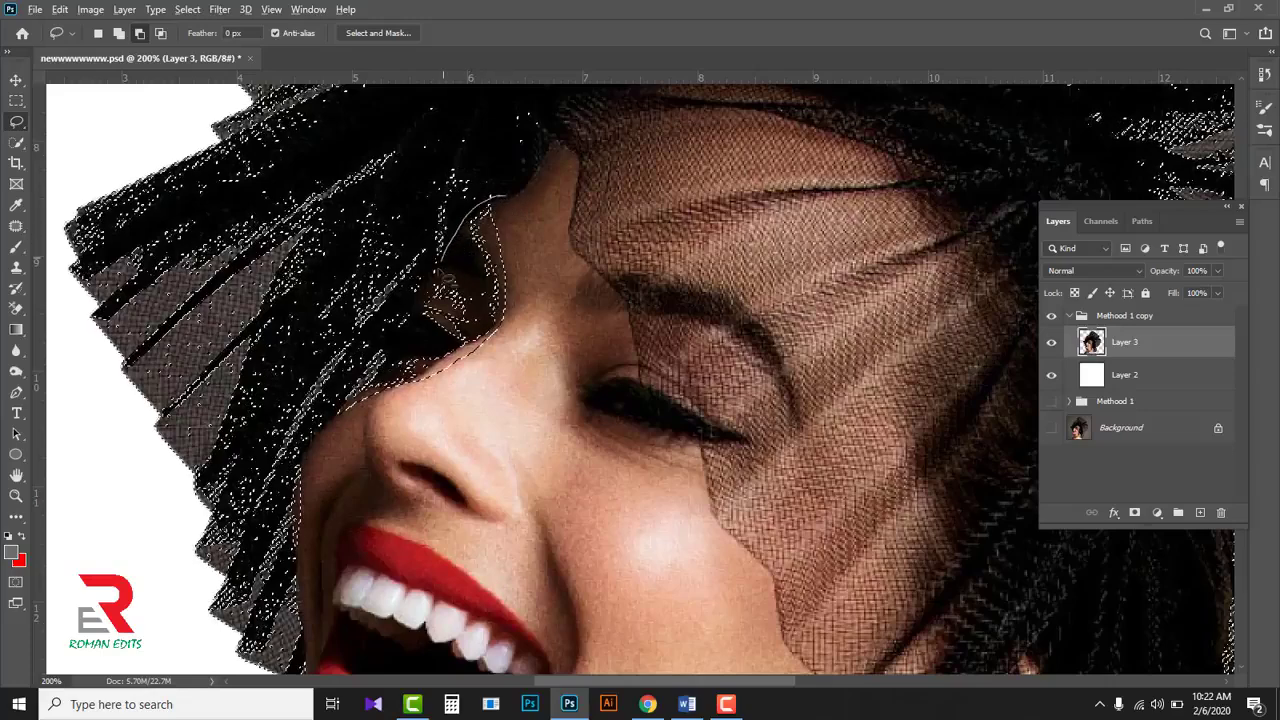
drag(345, 410, 376, 460)
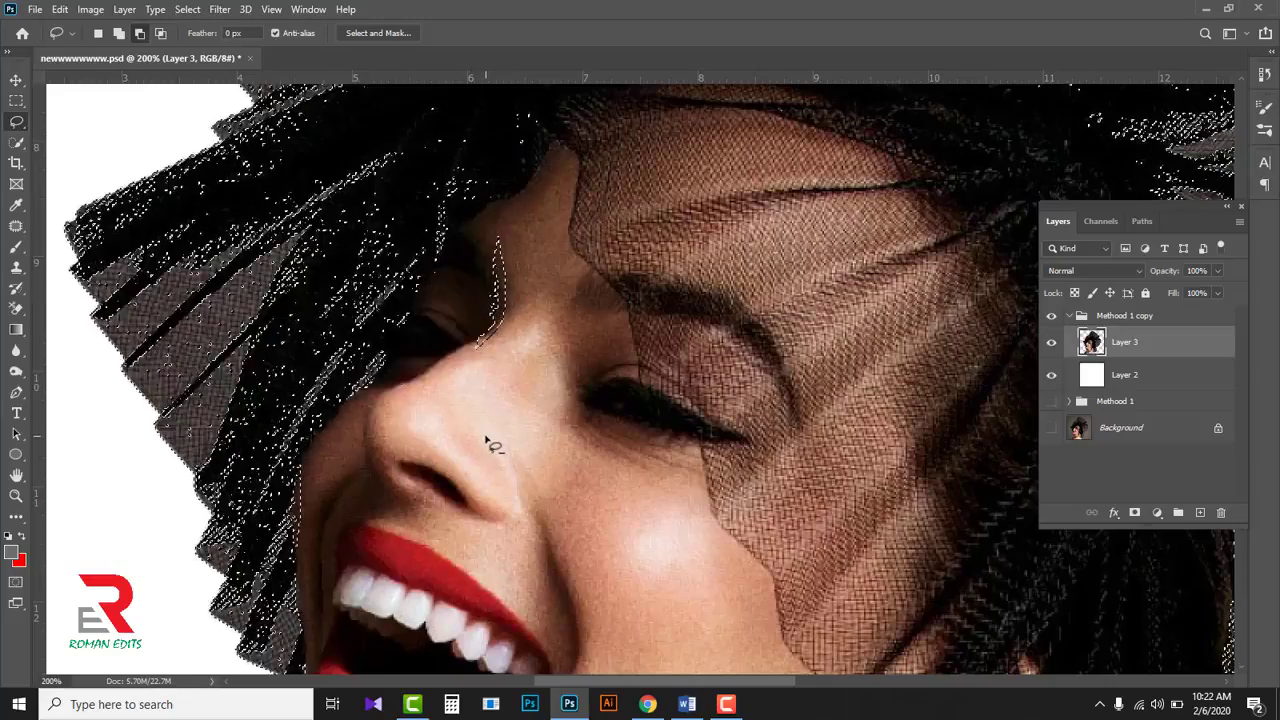
drag(481, 408, 528, 250)
drag(508, 420, 503, 416)
drag(459, 468, 597, 246)
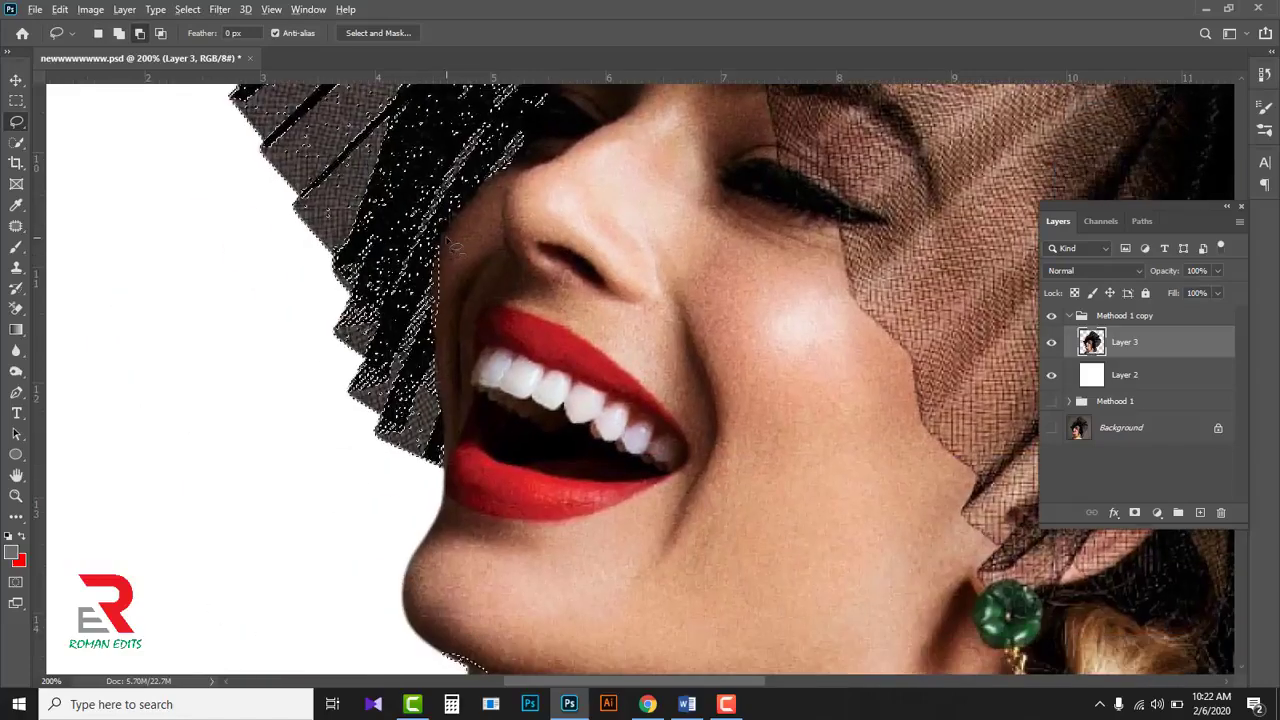
mouse_move(445, 238)
mouse_down()
mouse_move(445, 346)
mouse_move(446, 239)
mouse_up()
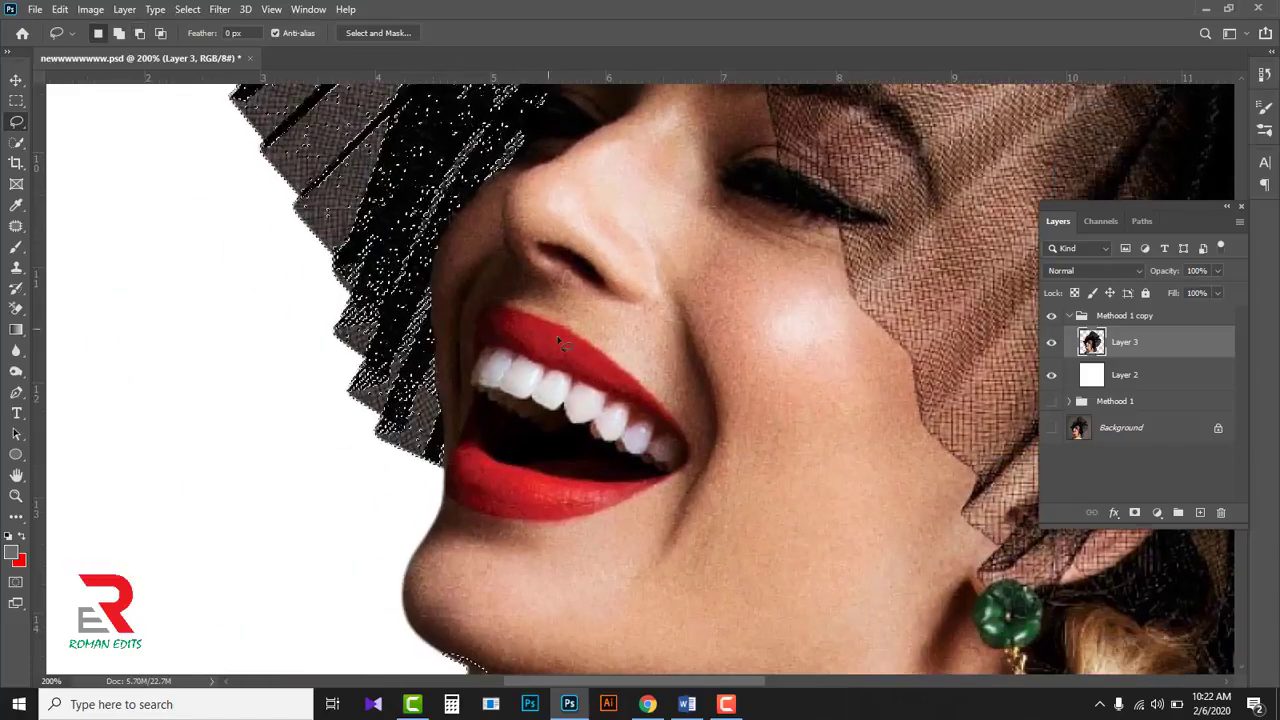
drag(566, 525, 520, 294)
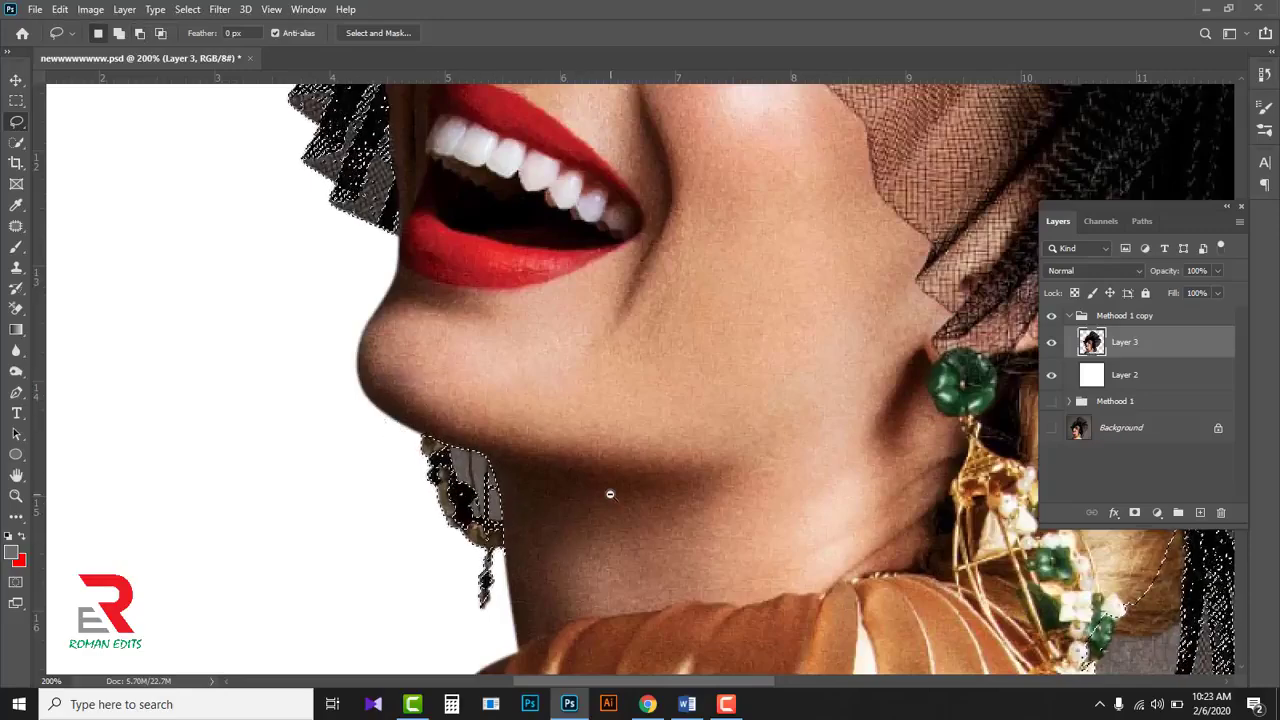
scroll(609, 497, down, 2)
scroll(609, 494, down, 3)
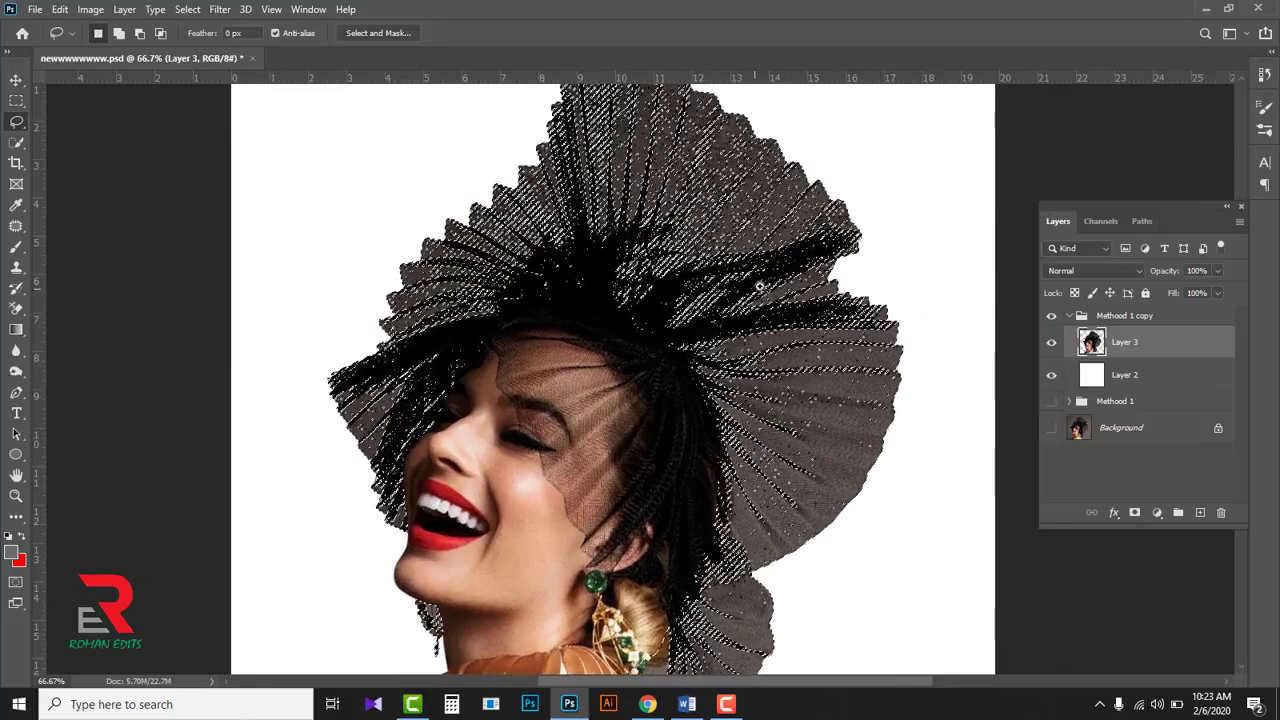
Hide the white Layer 2 in the Methood 1 copy group and make Layer 3 active
key(ctrl+d)
scroll(766, 277, up, 1)
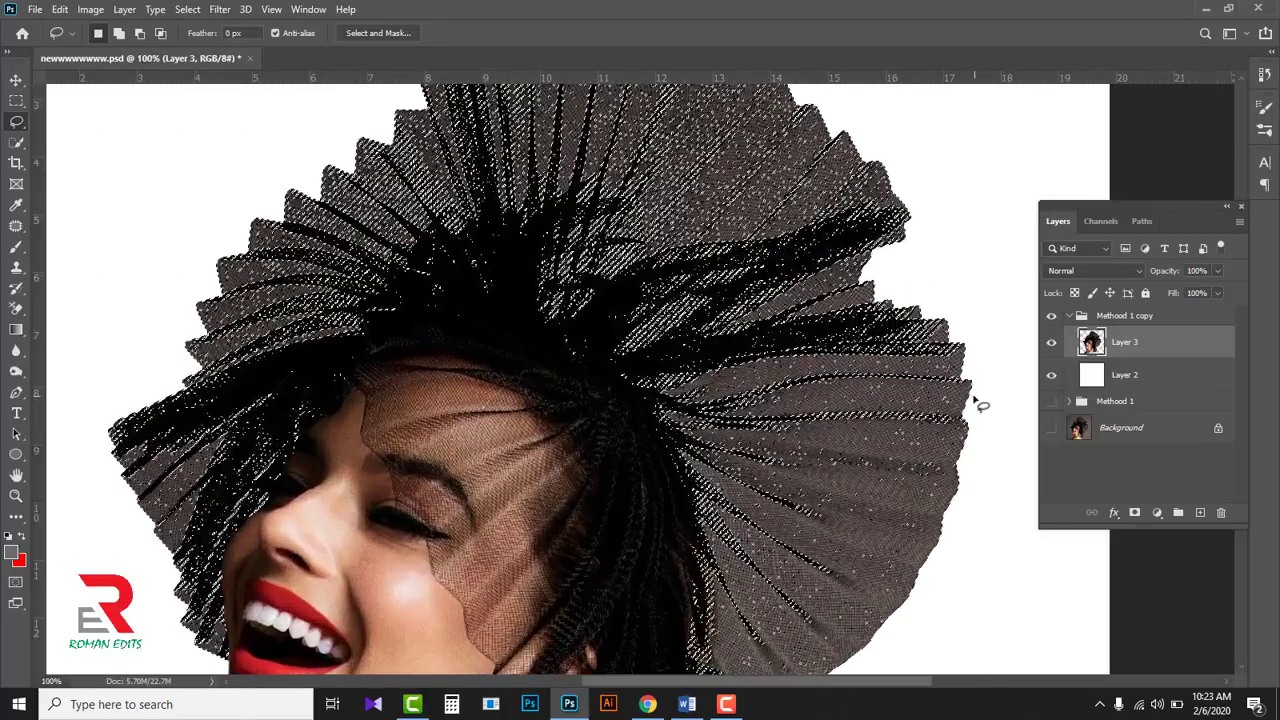
click(1147, 387)
click(1051, 375)
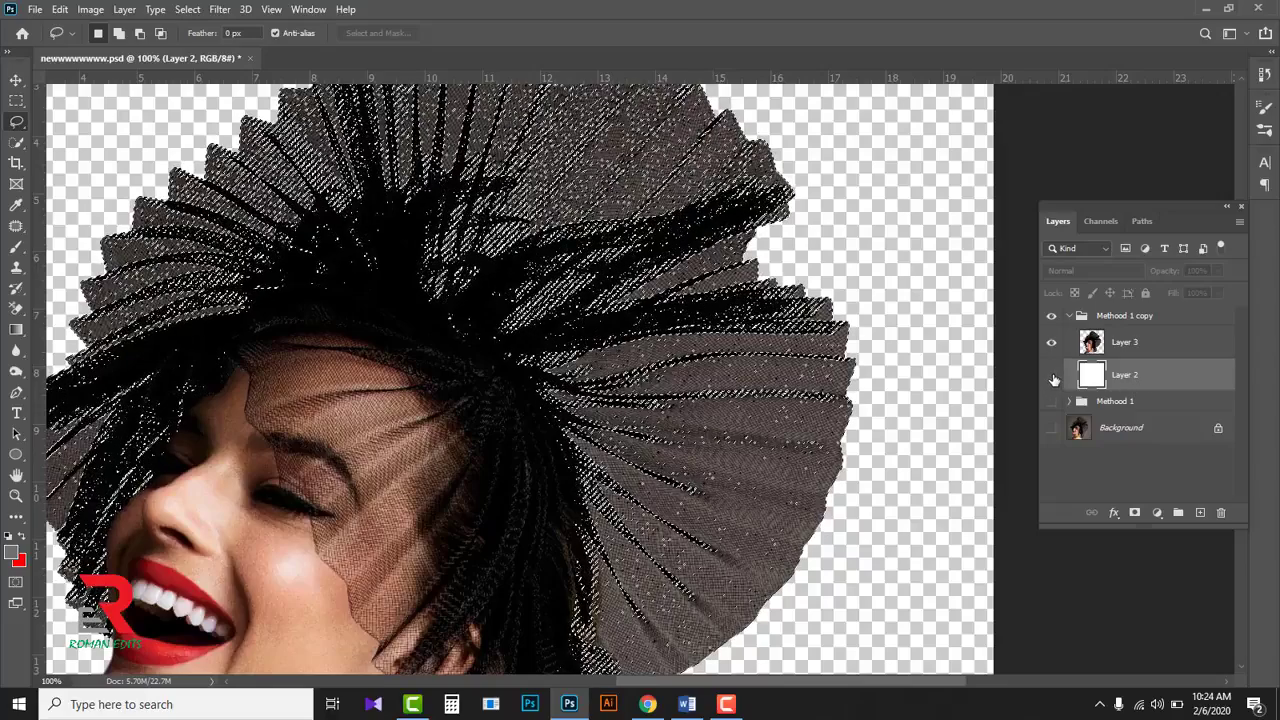
click(1052, 376)
click(1051, 376)
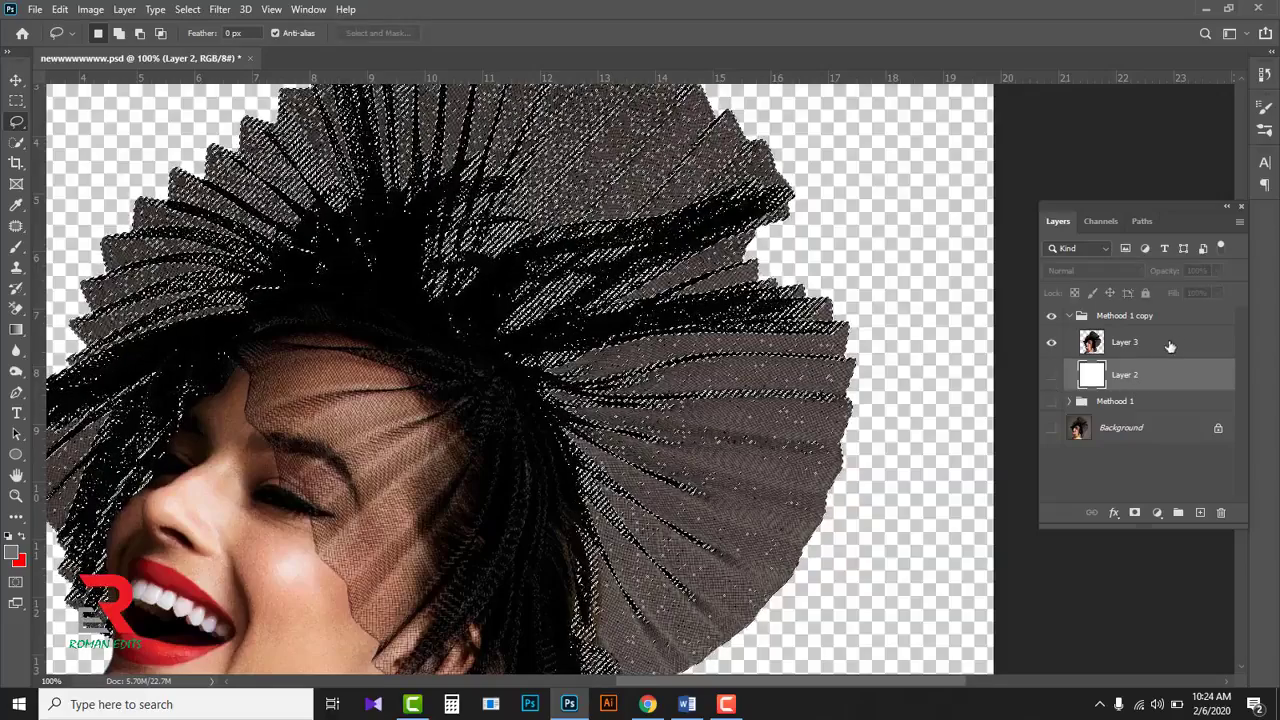
click(1158, 347)
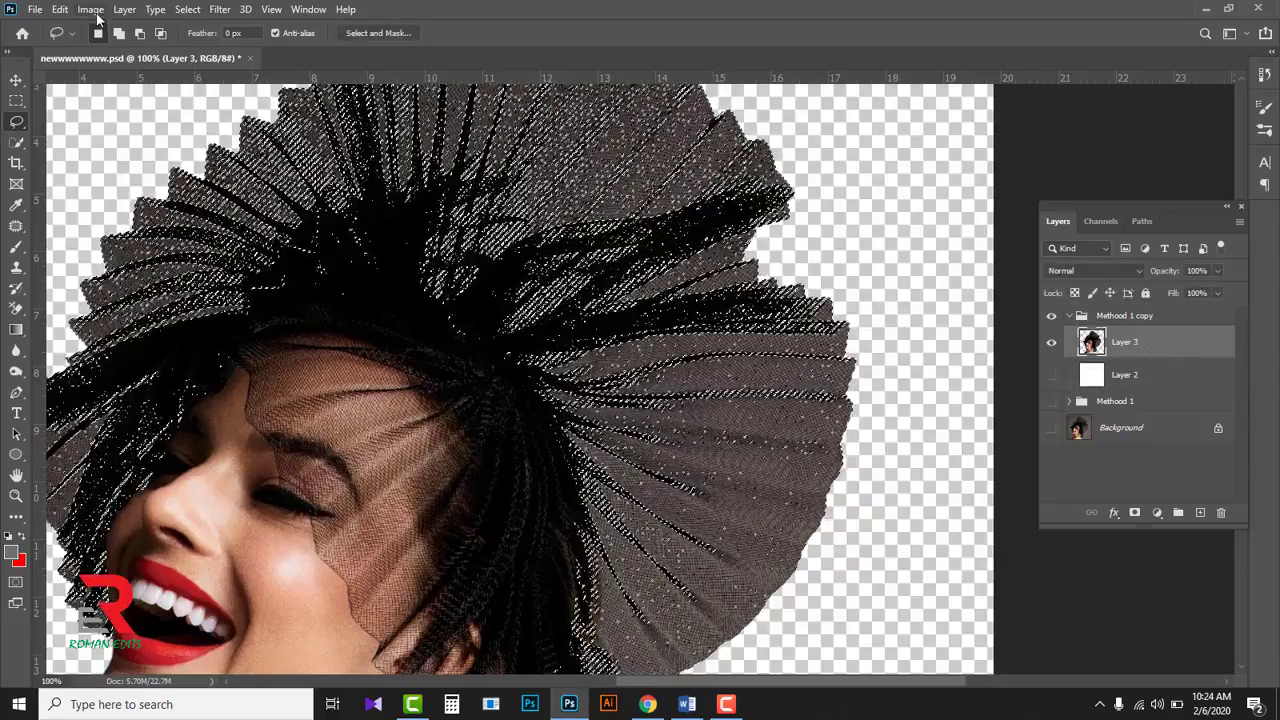
Lighten the selected veil areas with Selective Color, setting Black to -92% for Neutrals with the Relative method, and deselect
click(93, 10)
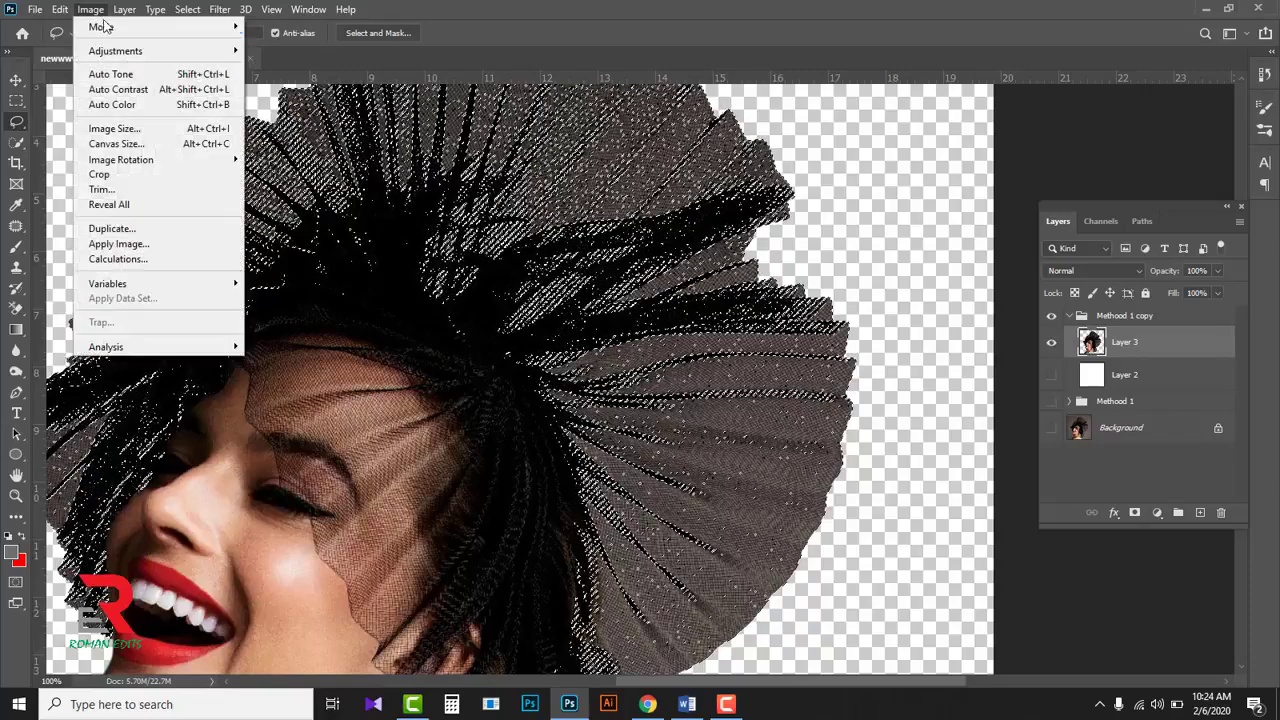
mouse_move(120, 50)
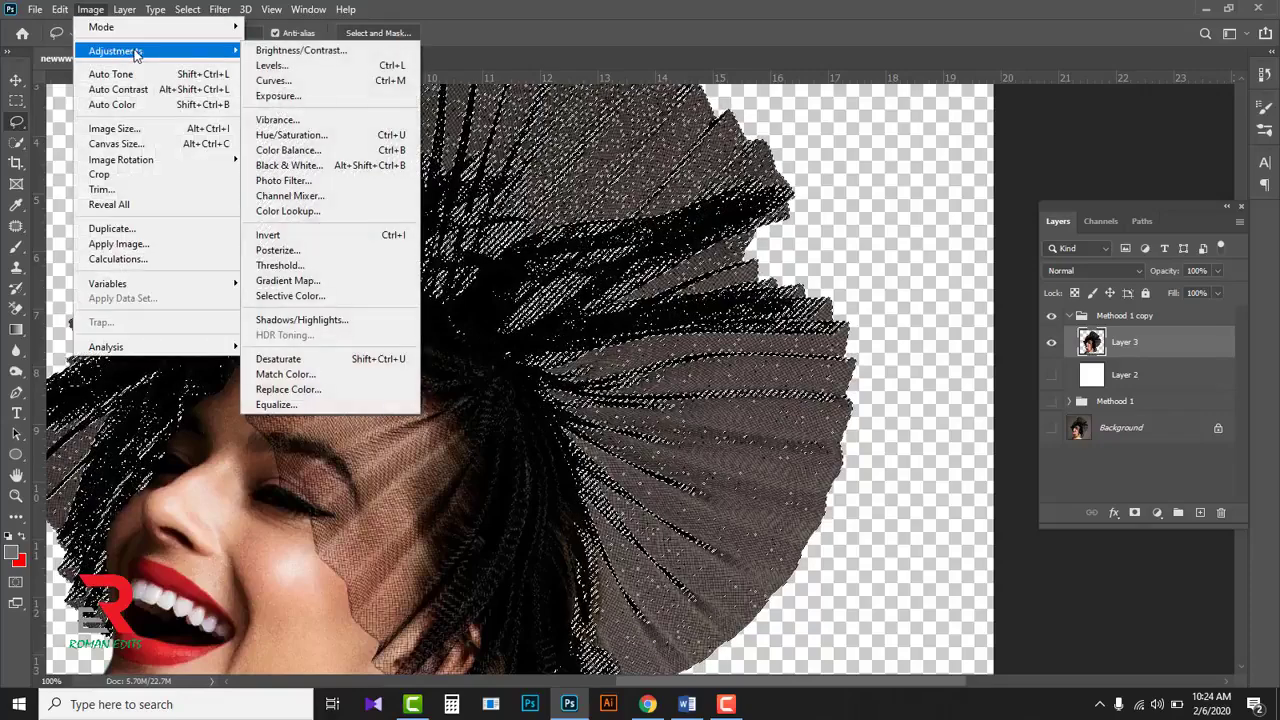
click(315, 300)
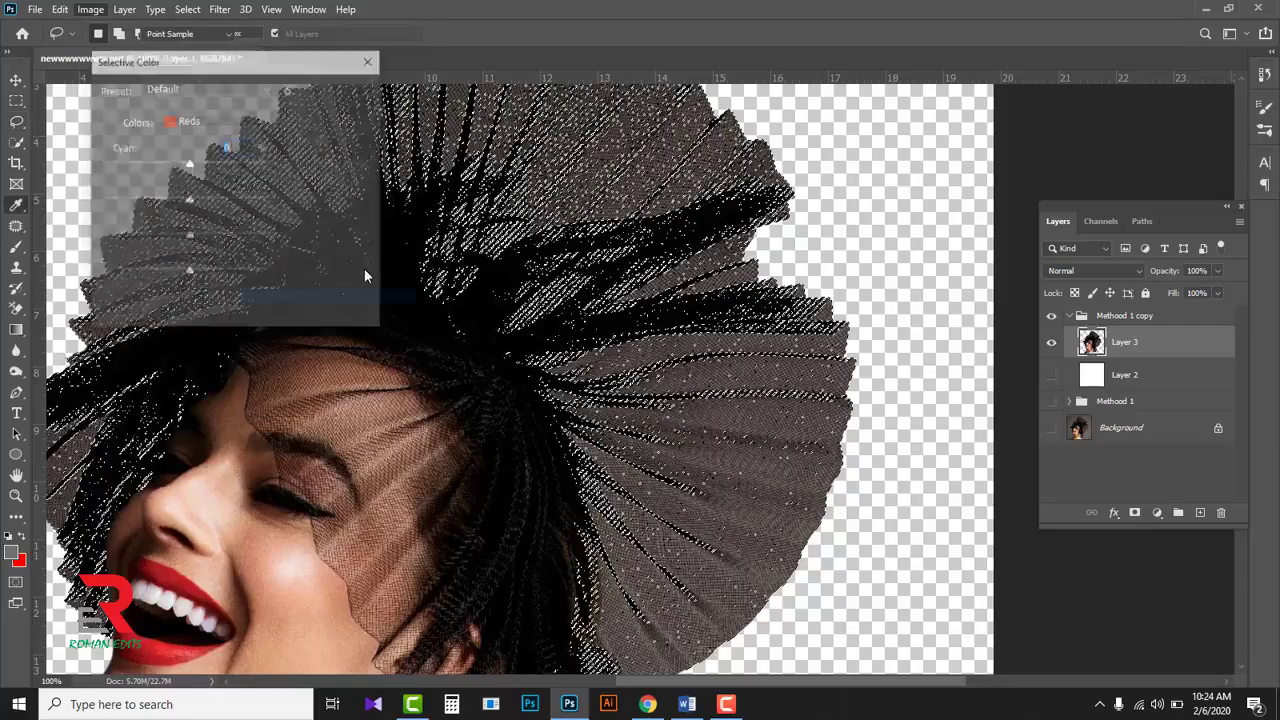
click(265, 119)
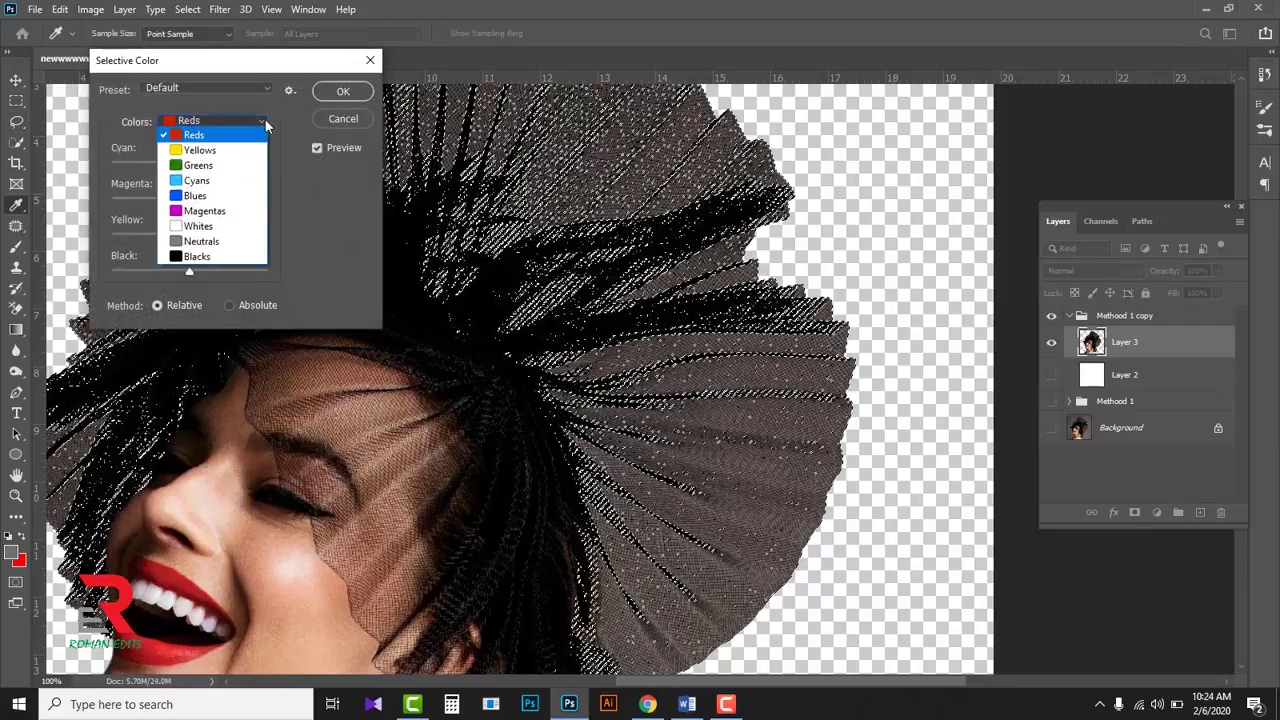
click(217, 246)
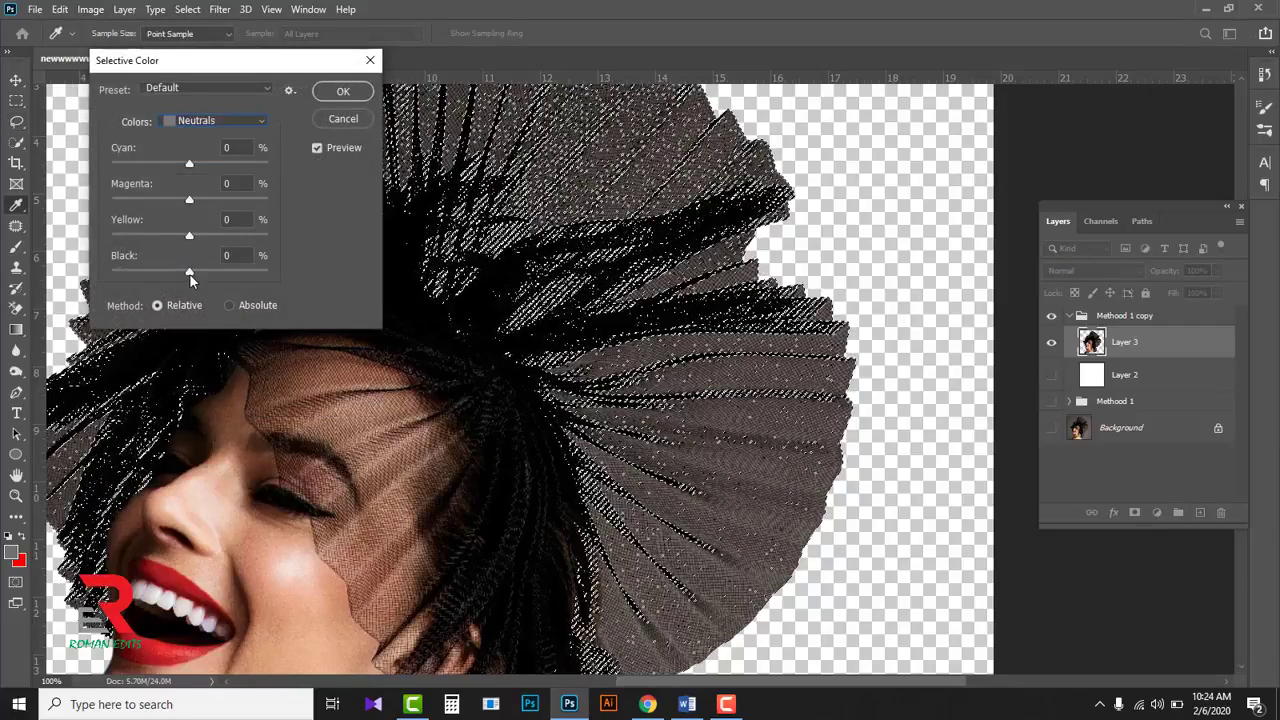
drag(190, 274, 117, 264)
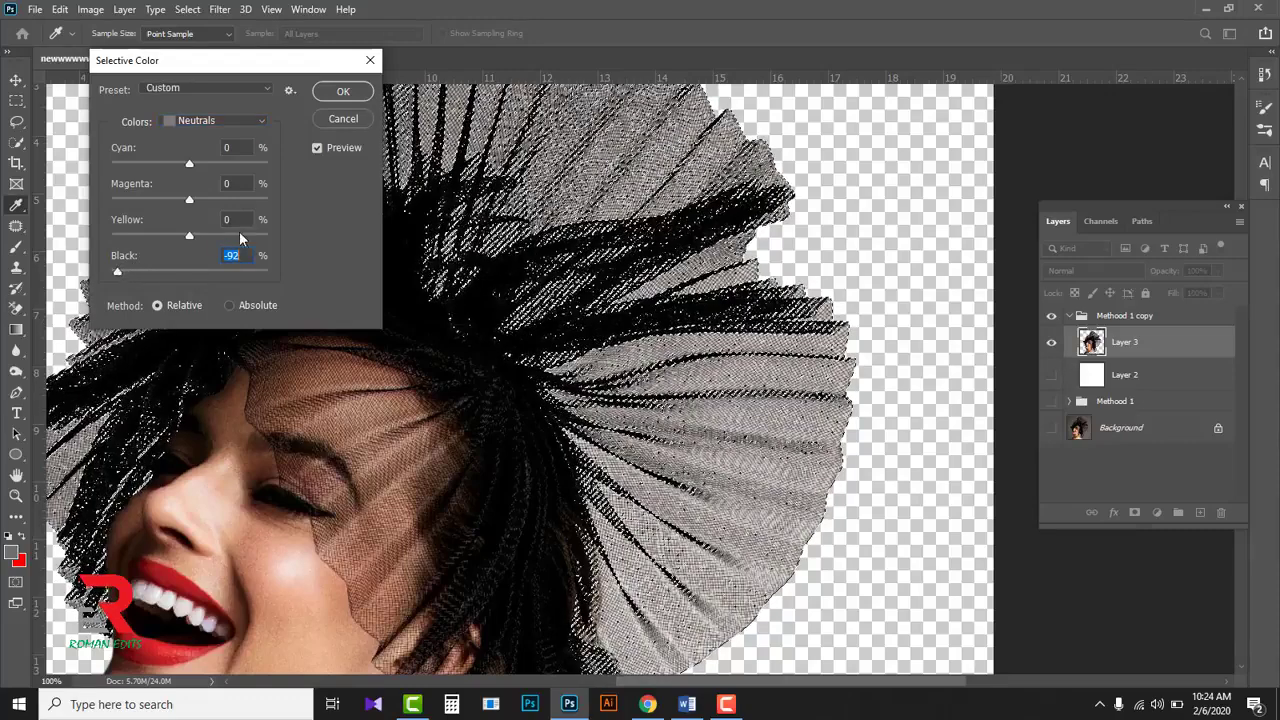
click(318, 148)
click(318, 148)
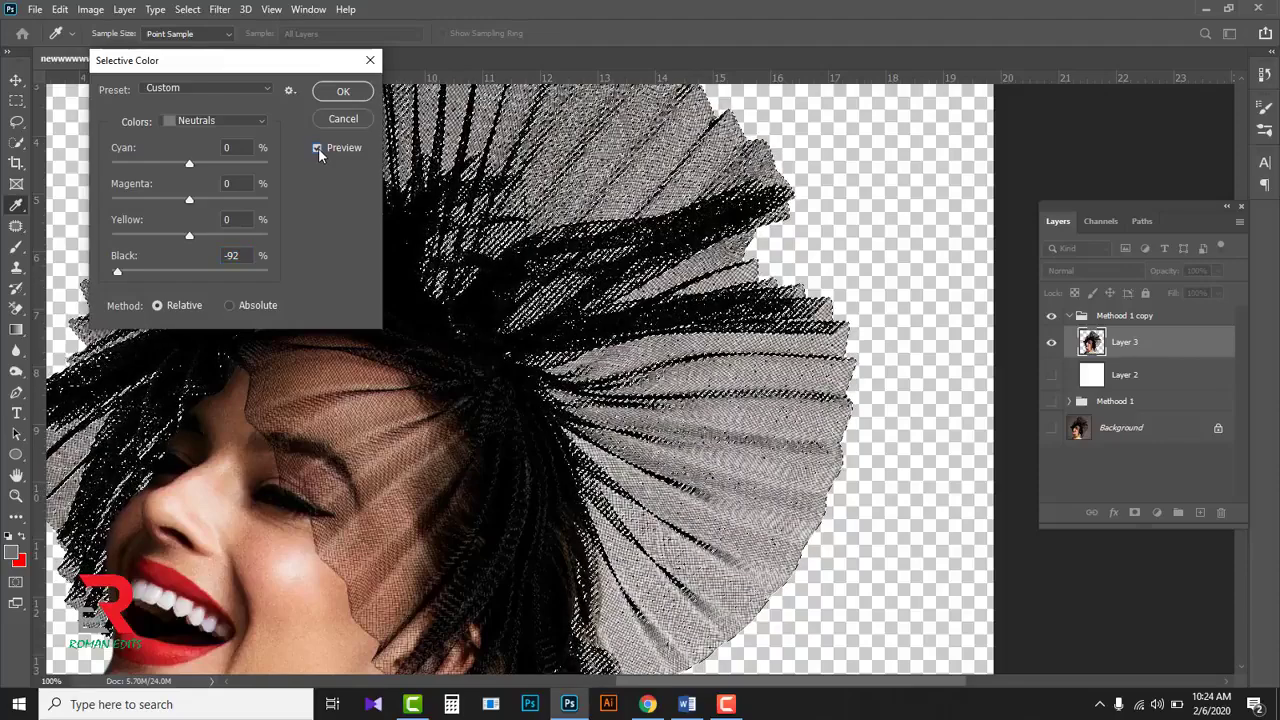
click(343, 91)
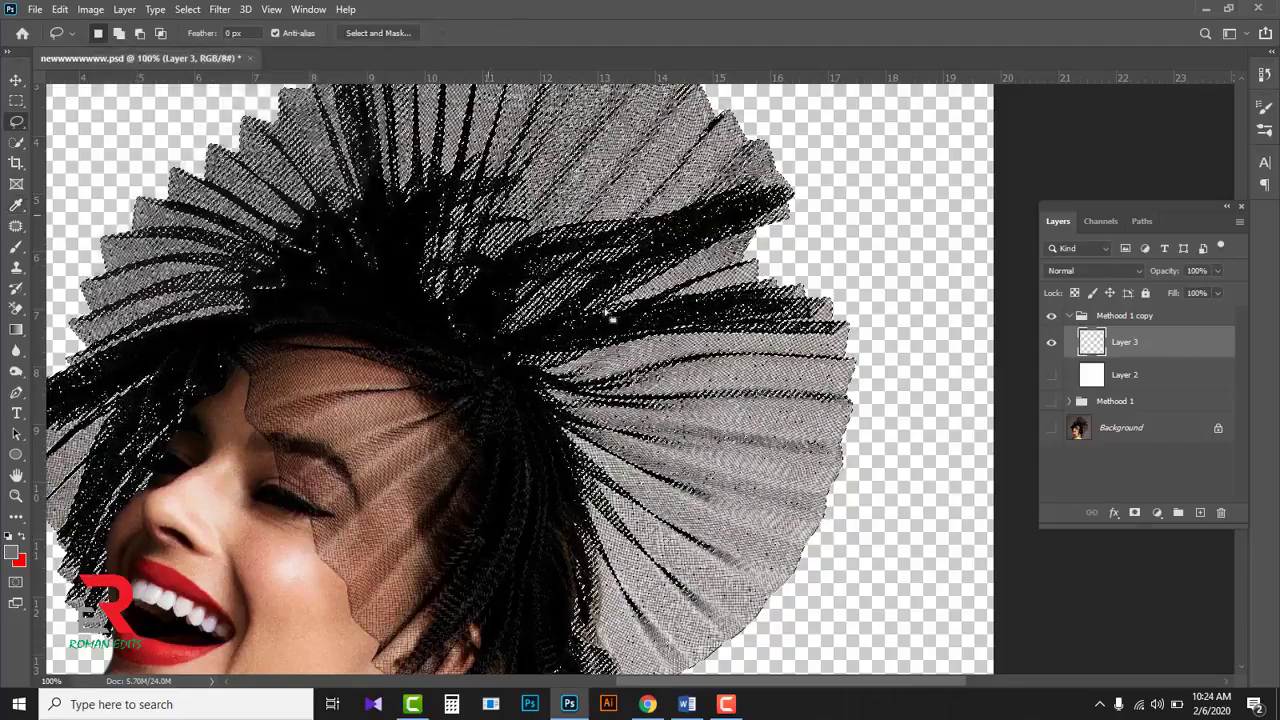
key(ctrl+d)
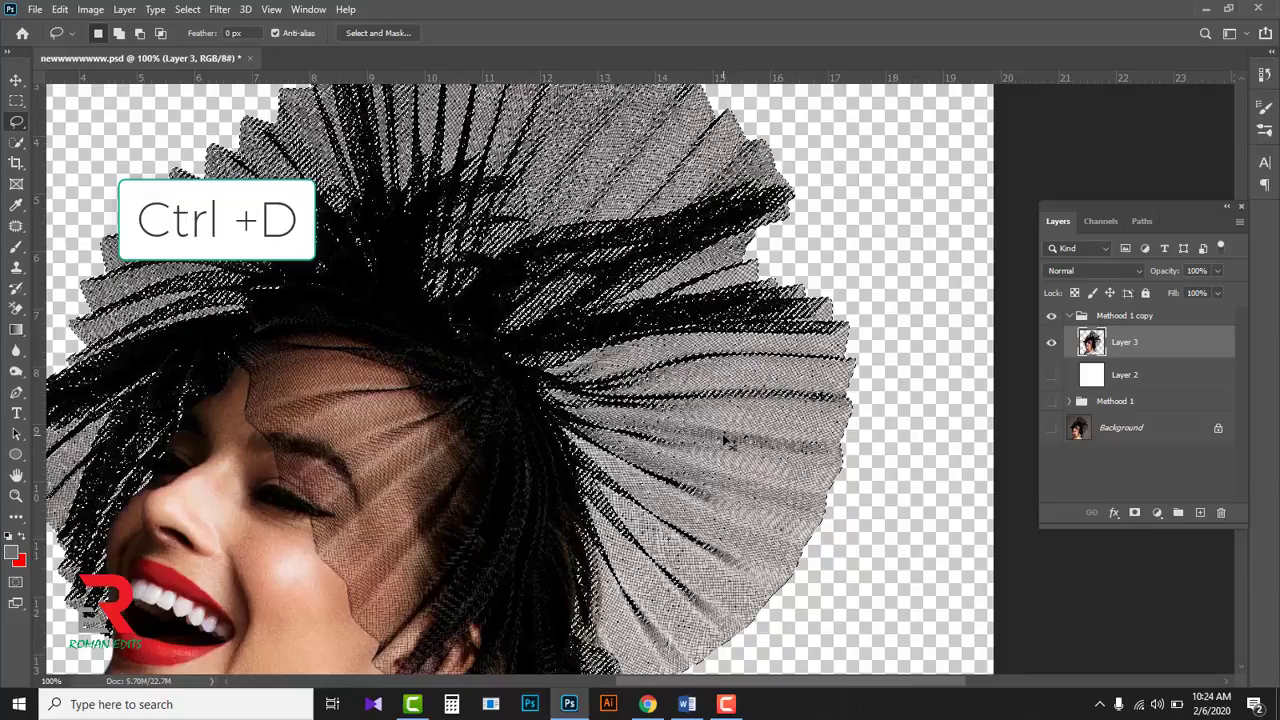
key(ctrl+d)
Collapse the Methood 1 copy group and rename it Methood 2
scroll(782, 472, up, 1)
drag(656, 218, 821, 610)
drag(443, 396, 915, 305)
drag(390, 650, 444, 448)
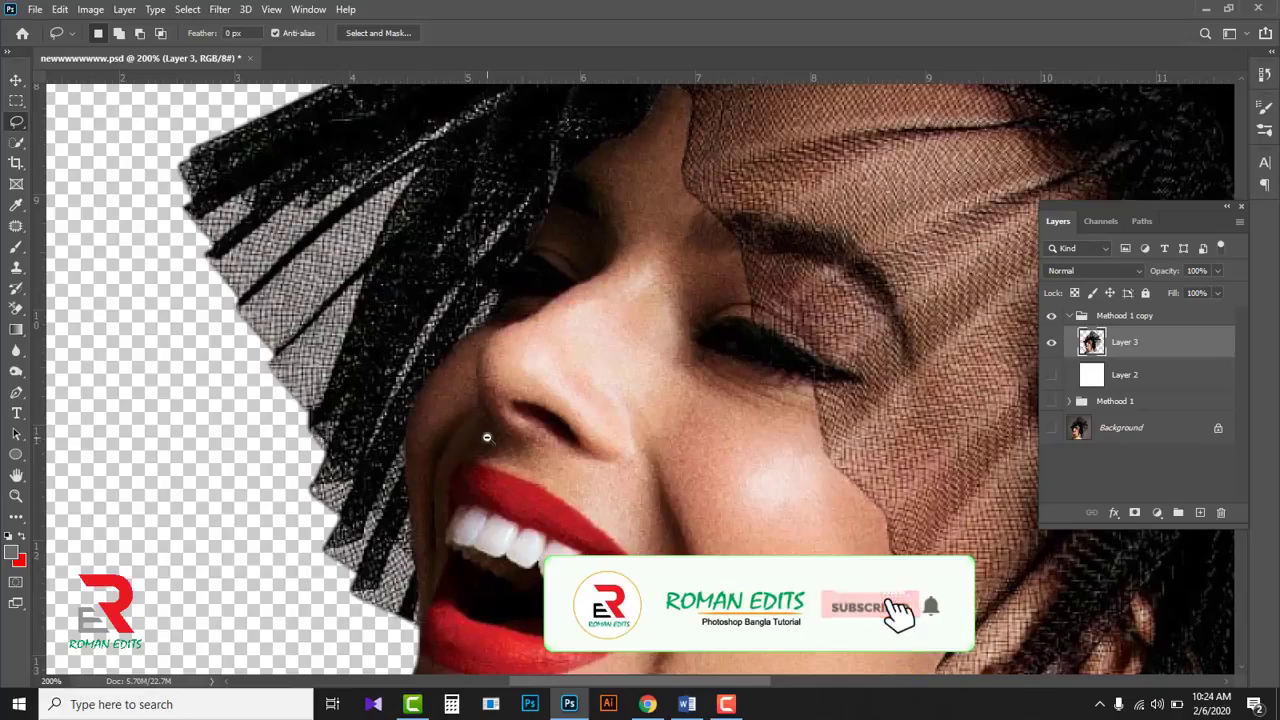
scroll(471, 440, down, 3)
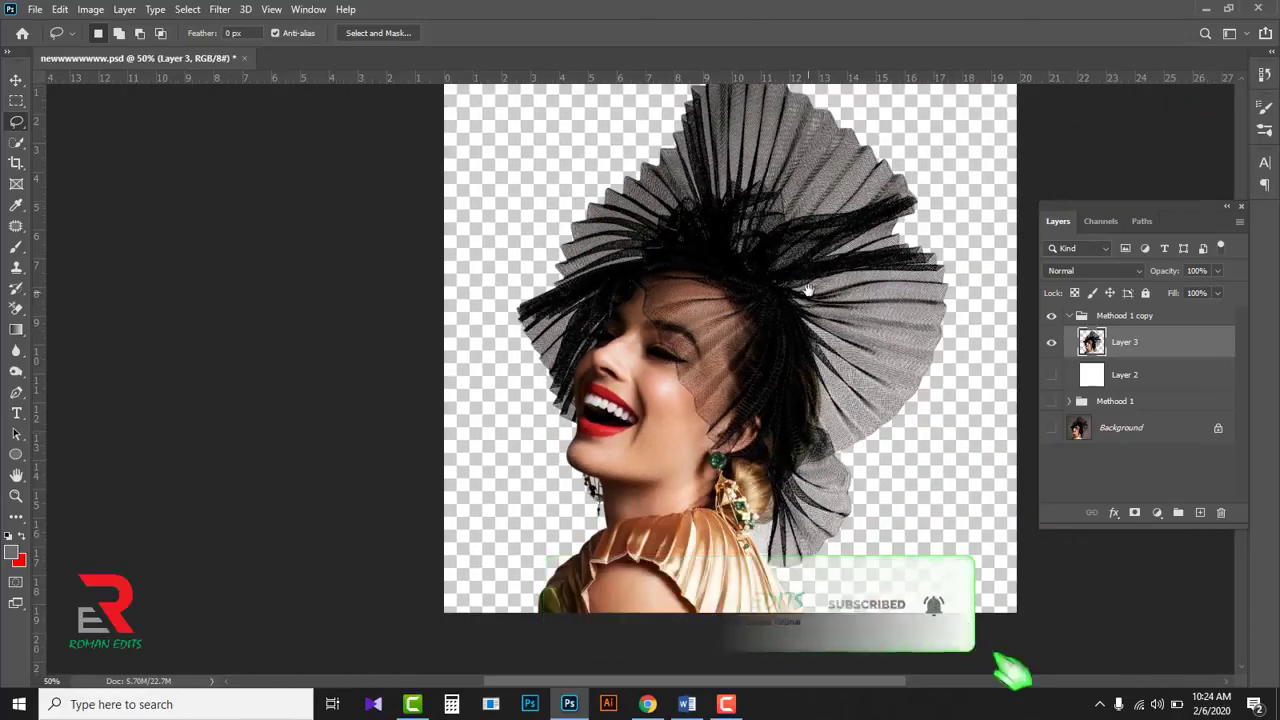
drag(809, 290, 664, 375)
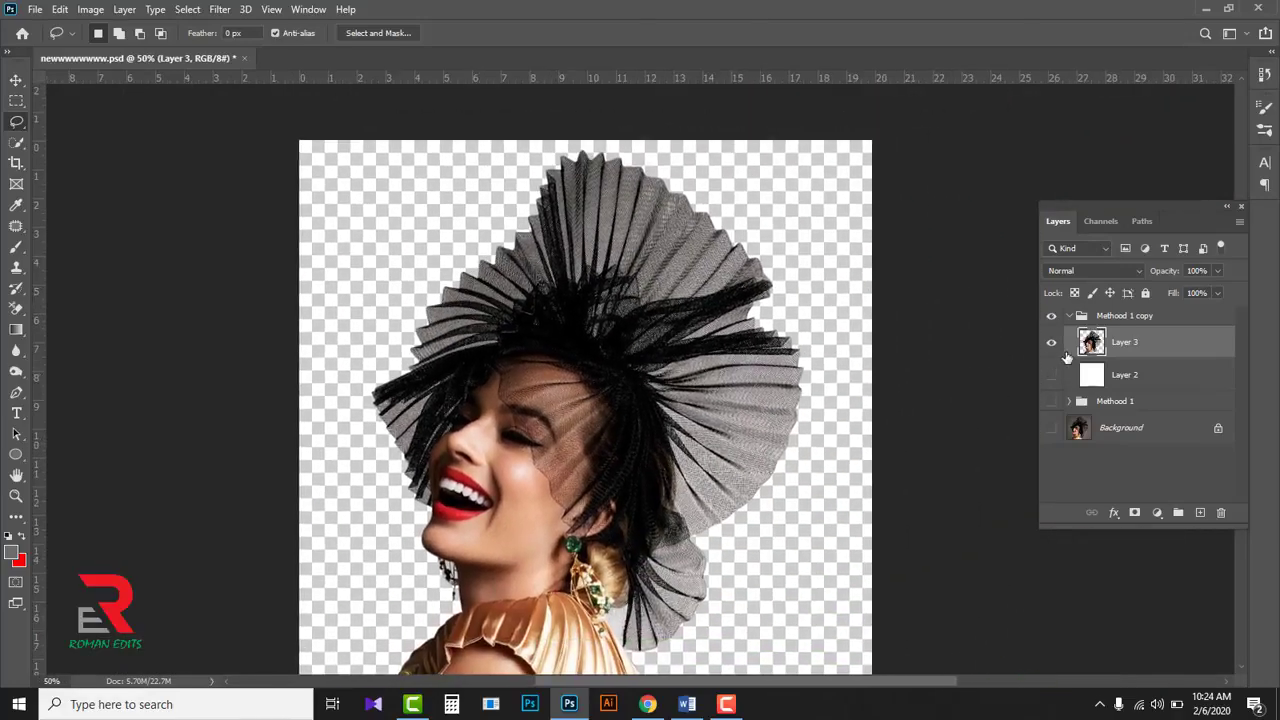
click(1070, 317)
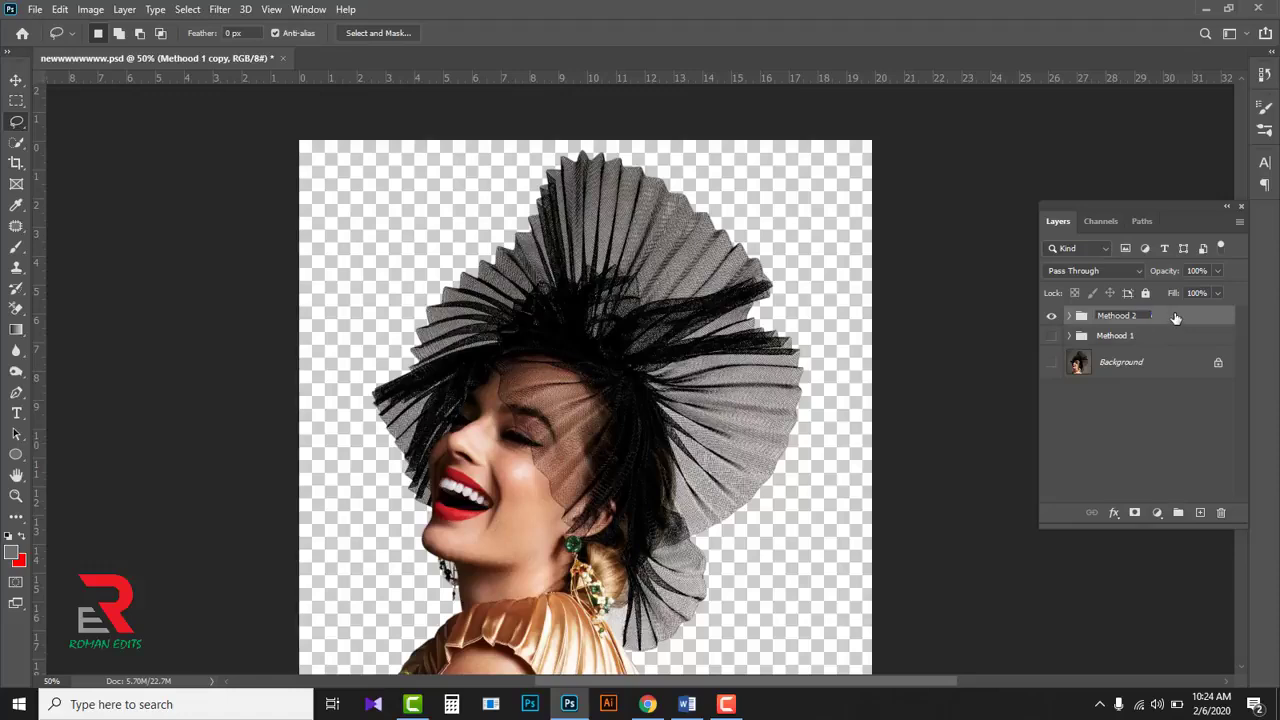
key(Return)
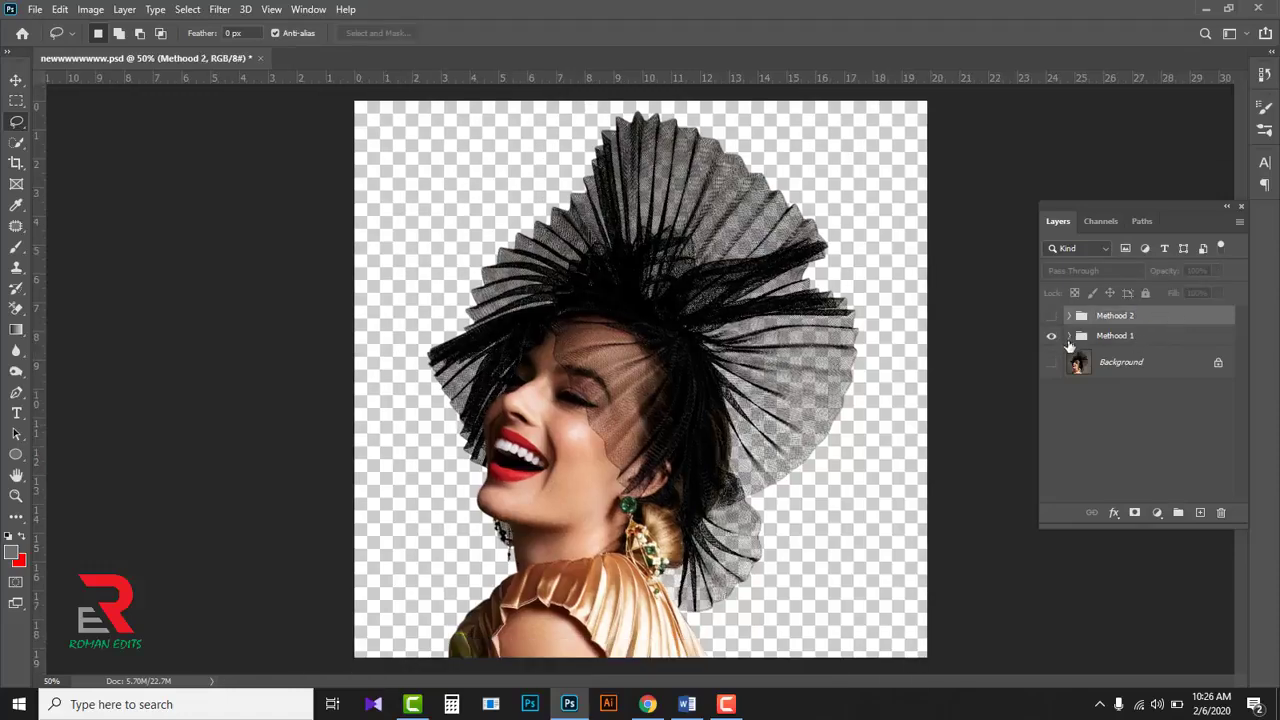
Expand the Methood 1 group and check its veil cutout with the white Layer 2 shown and hidden
click(1068, 336)
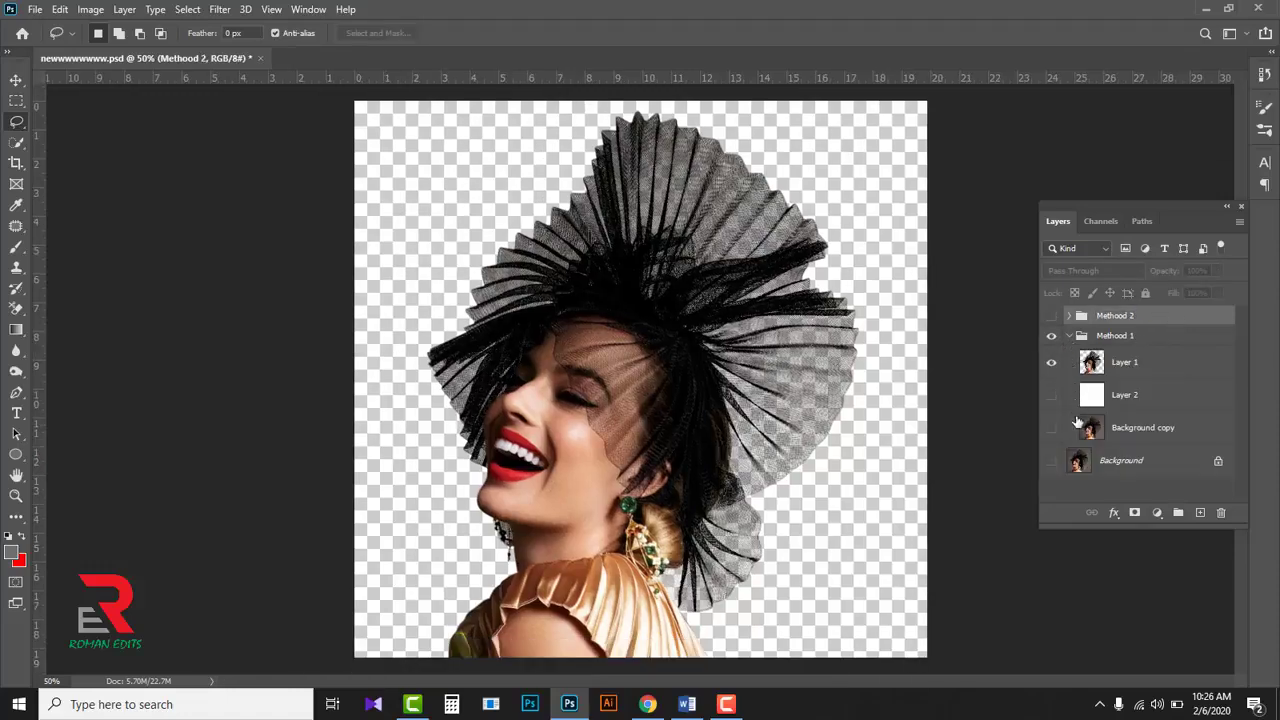
click(1052, 396)
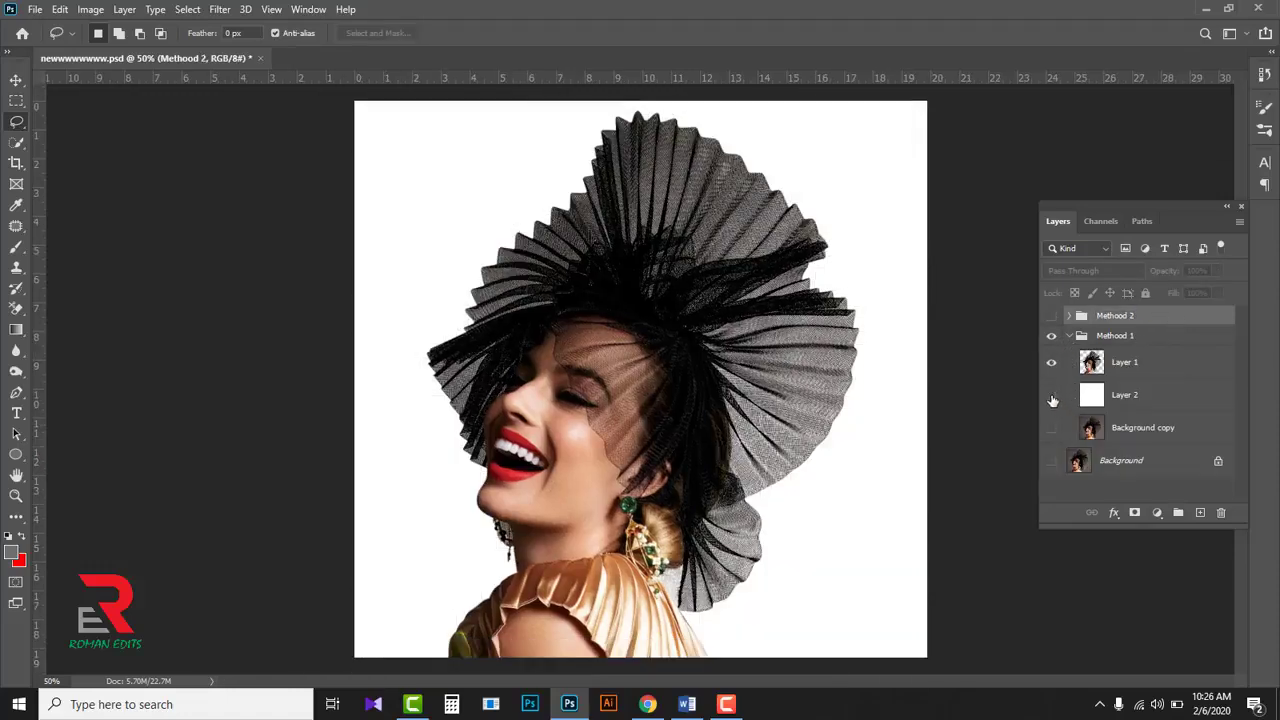
click(1052, 396)
scroll(730, 283, up, 3)
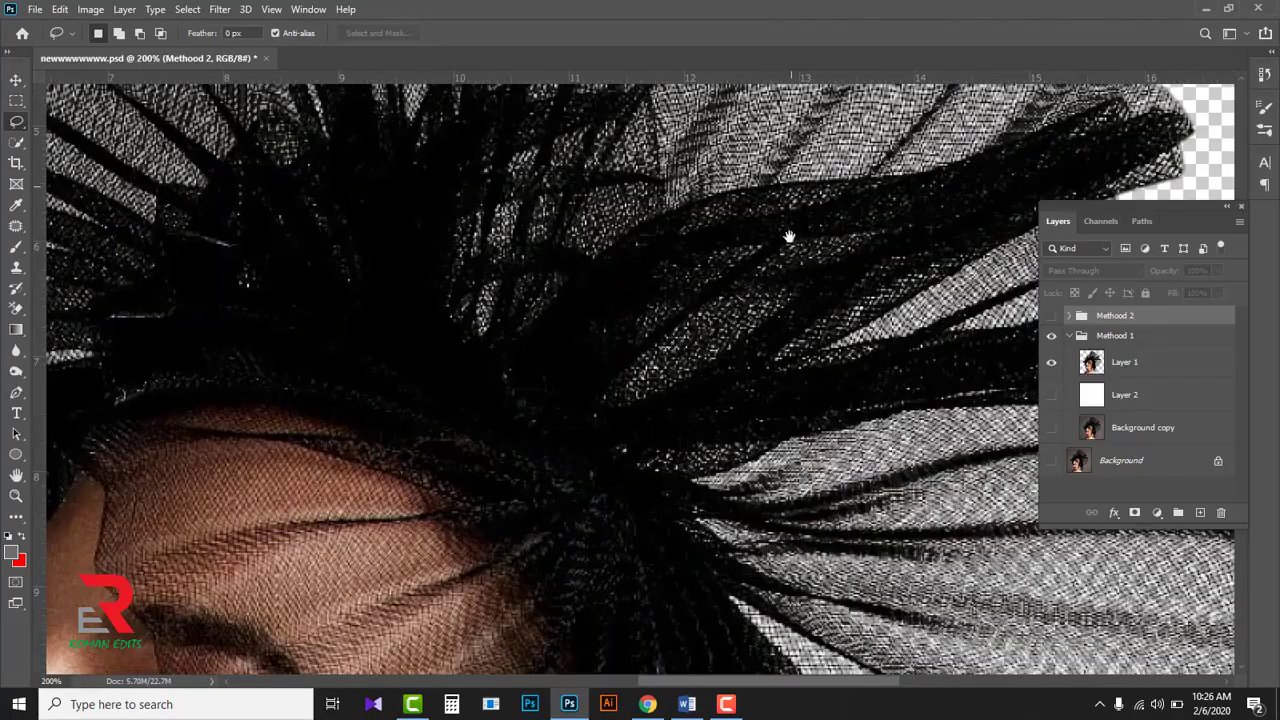
Inspect the Methood 1 veil edges up close and the whole cutout on transparency, and save the document
drag(789, 236, 737, 462)
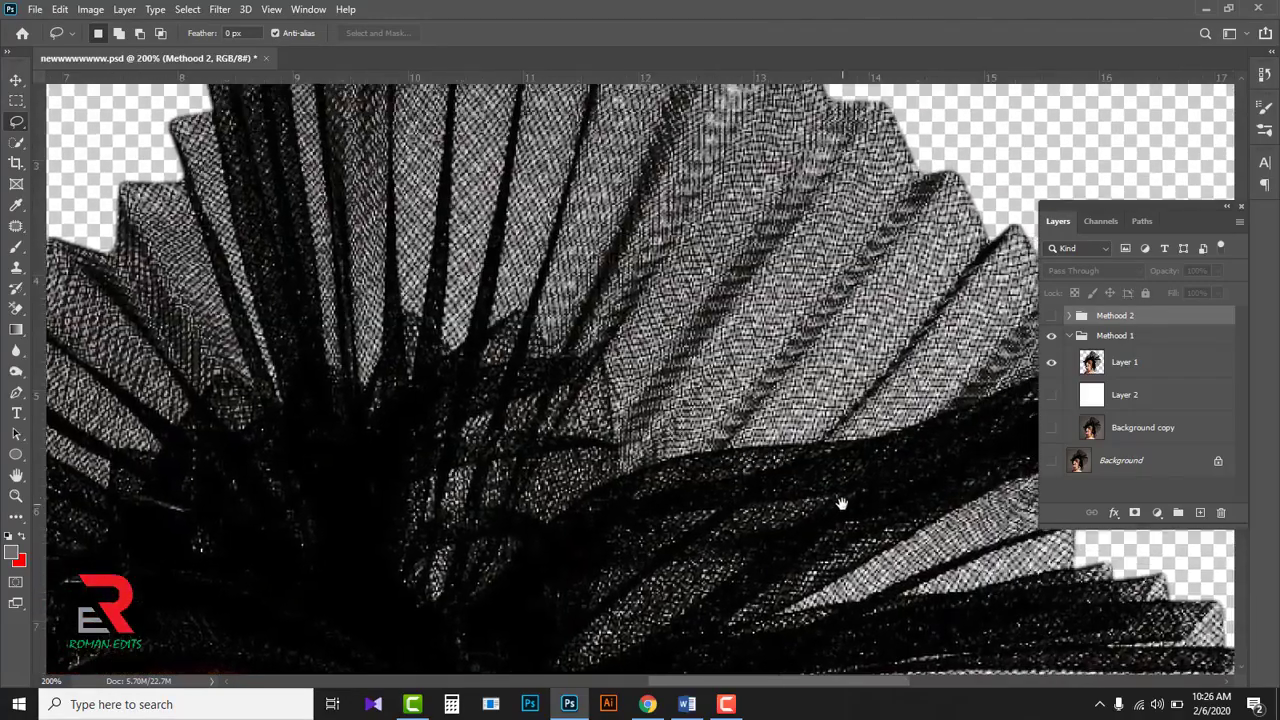
drag(843, 503, 726, 146)
drag(840, 478, 805, 101)
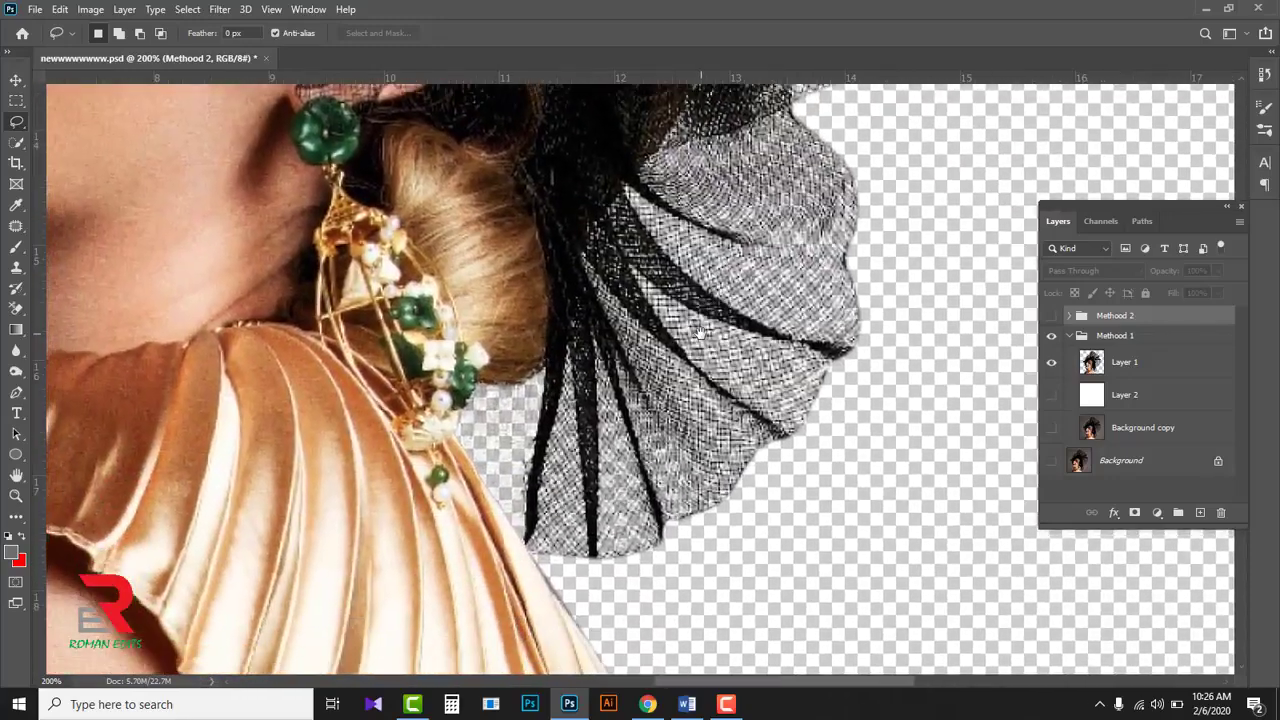
alt+click(716, 328)
alt+click(718, 328)
drag(727, 233, 760, 368)
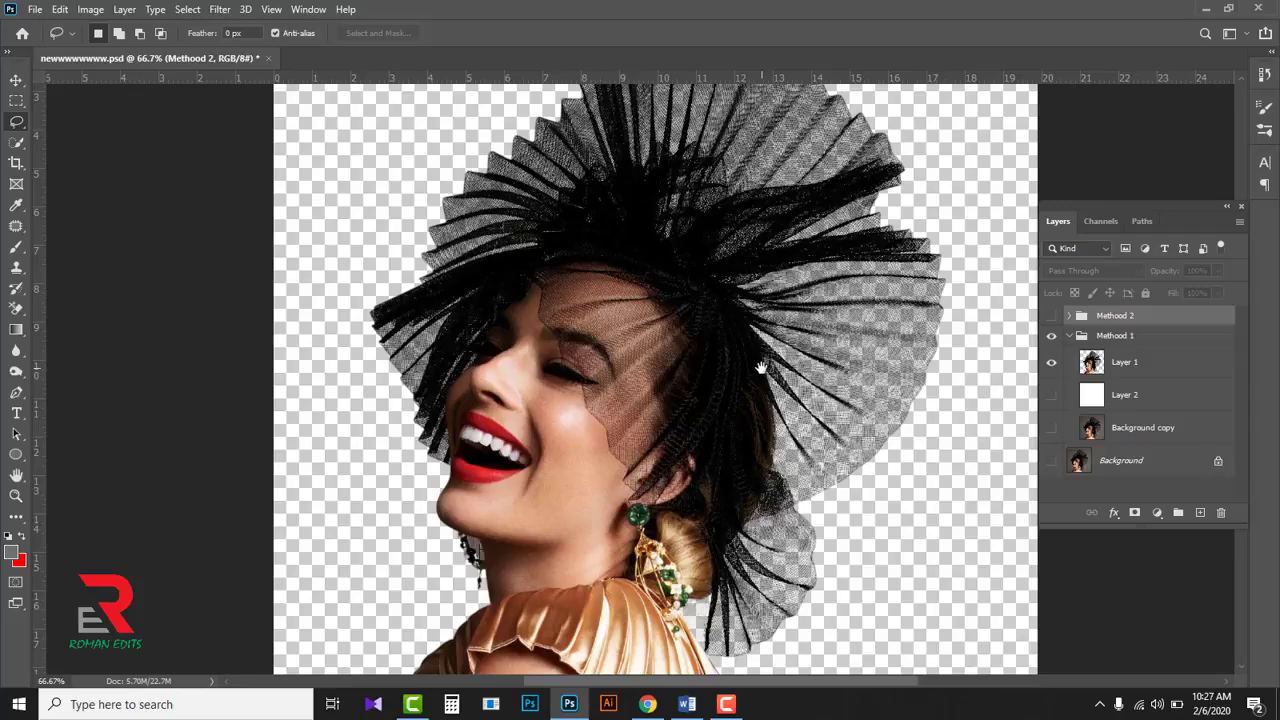
click(35, 10)
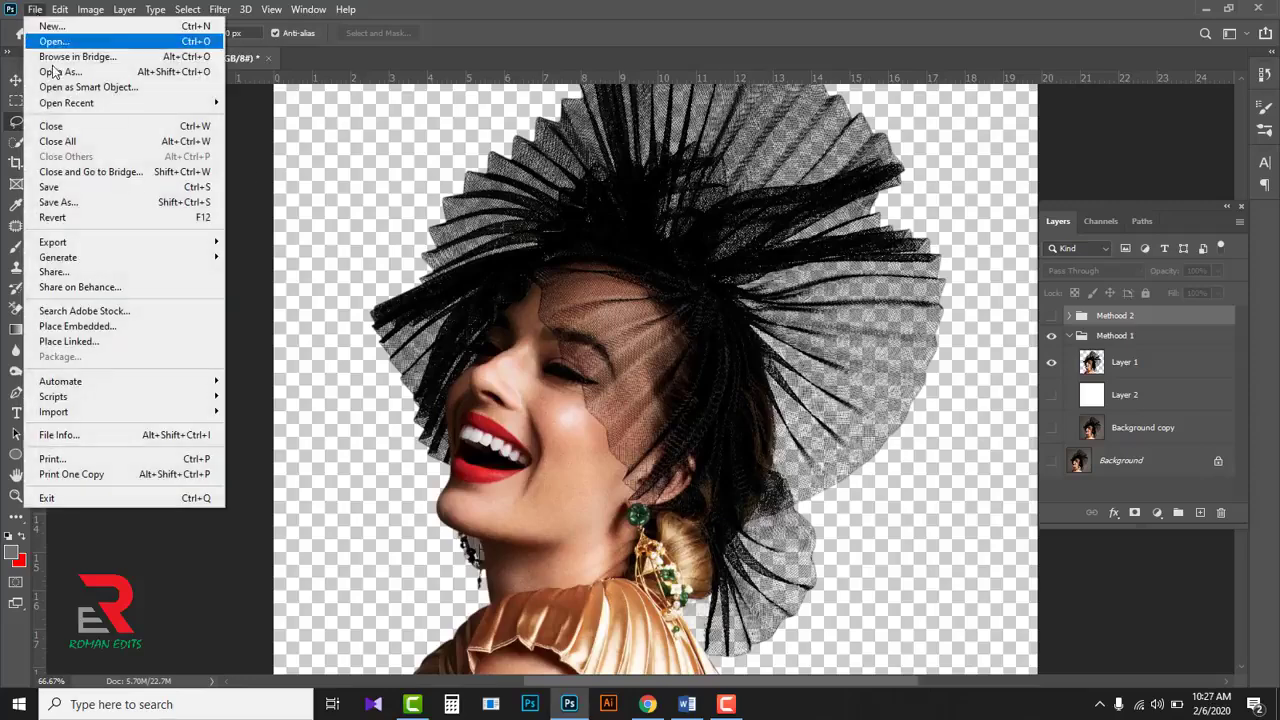
click(55, 187)
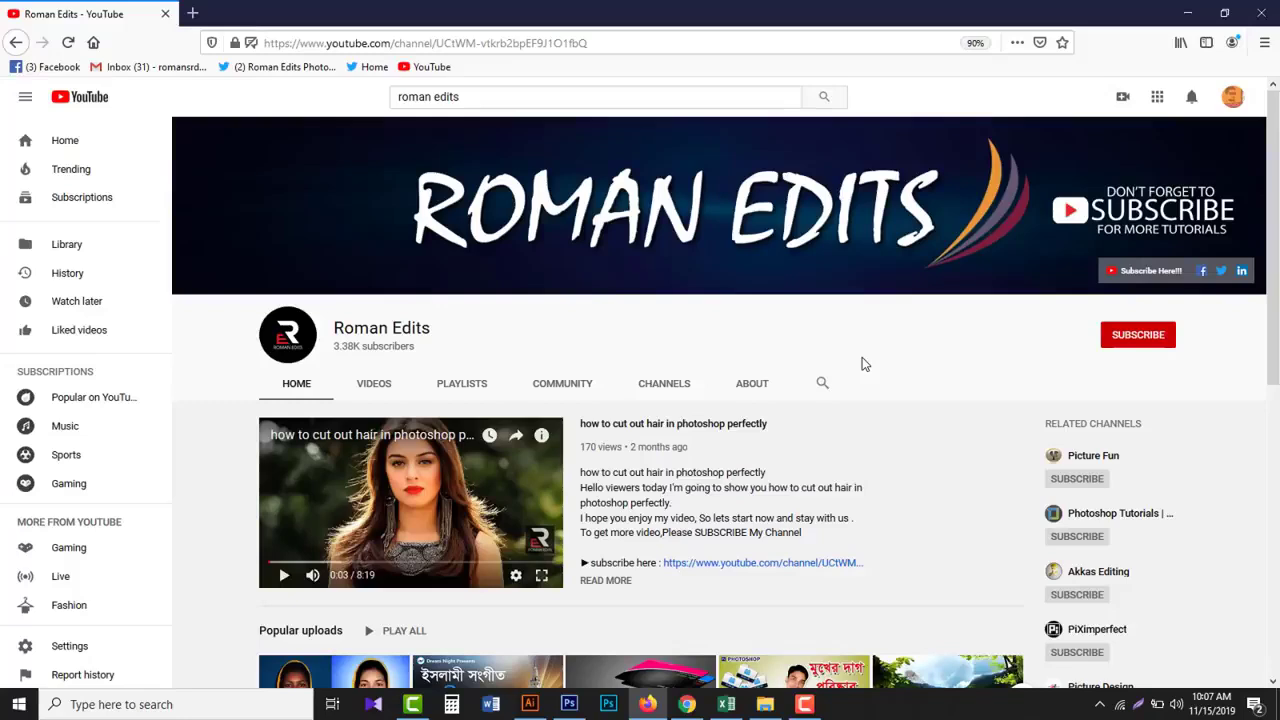
Switch to YouTube in the browser, subscribe to the Roman Edits channel and set its notifications to All
click(1133, 340)
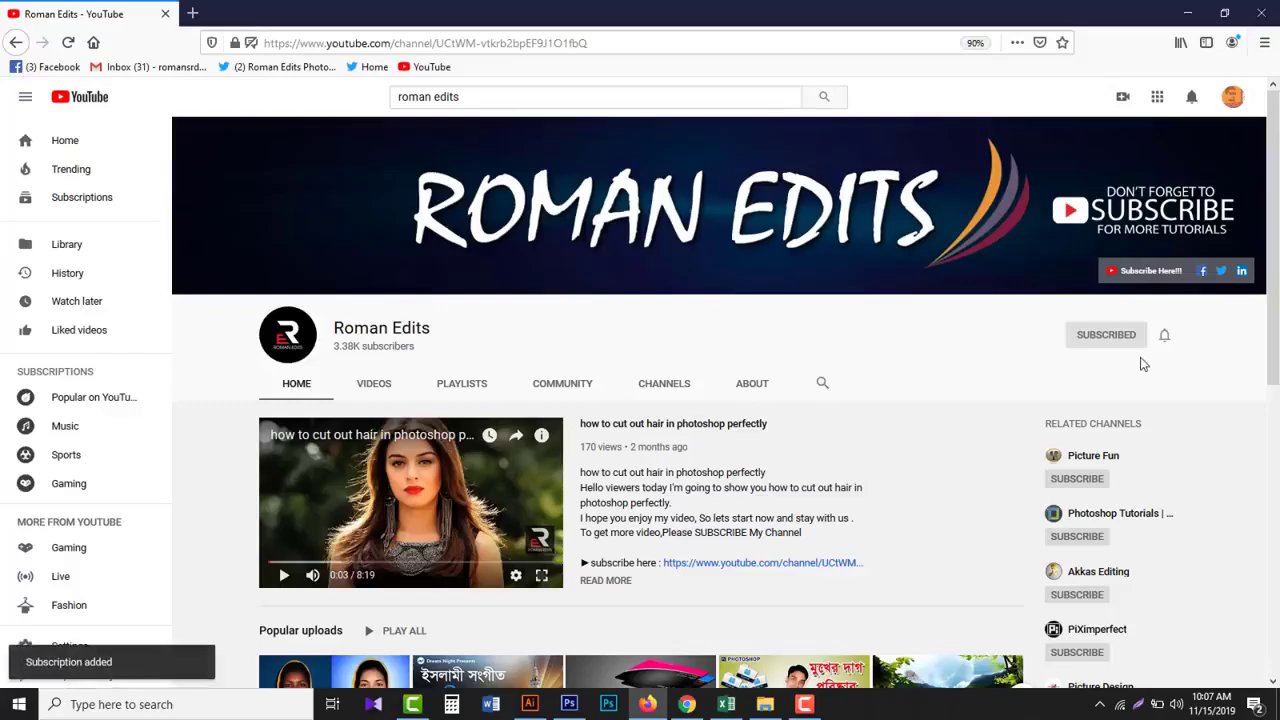
click(1165, 340)
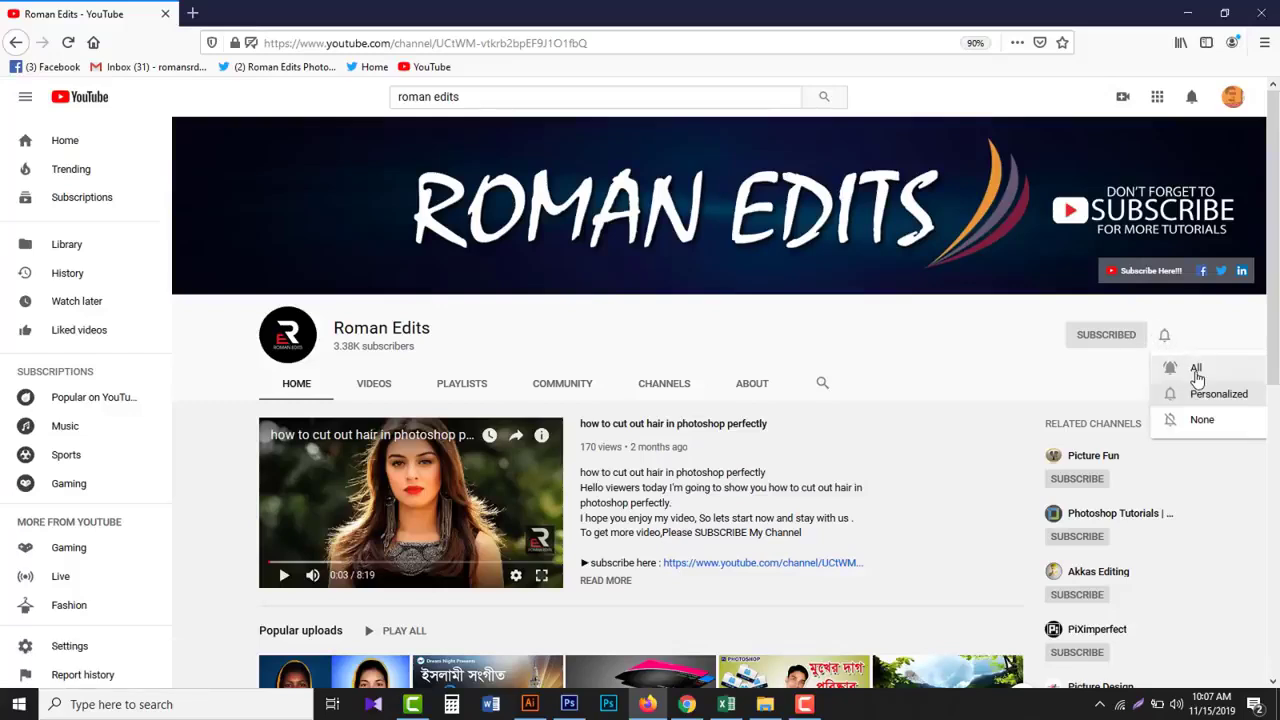
click(1196, 371)
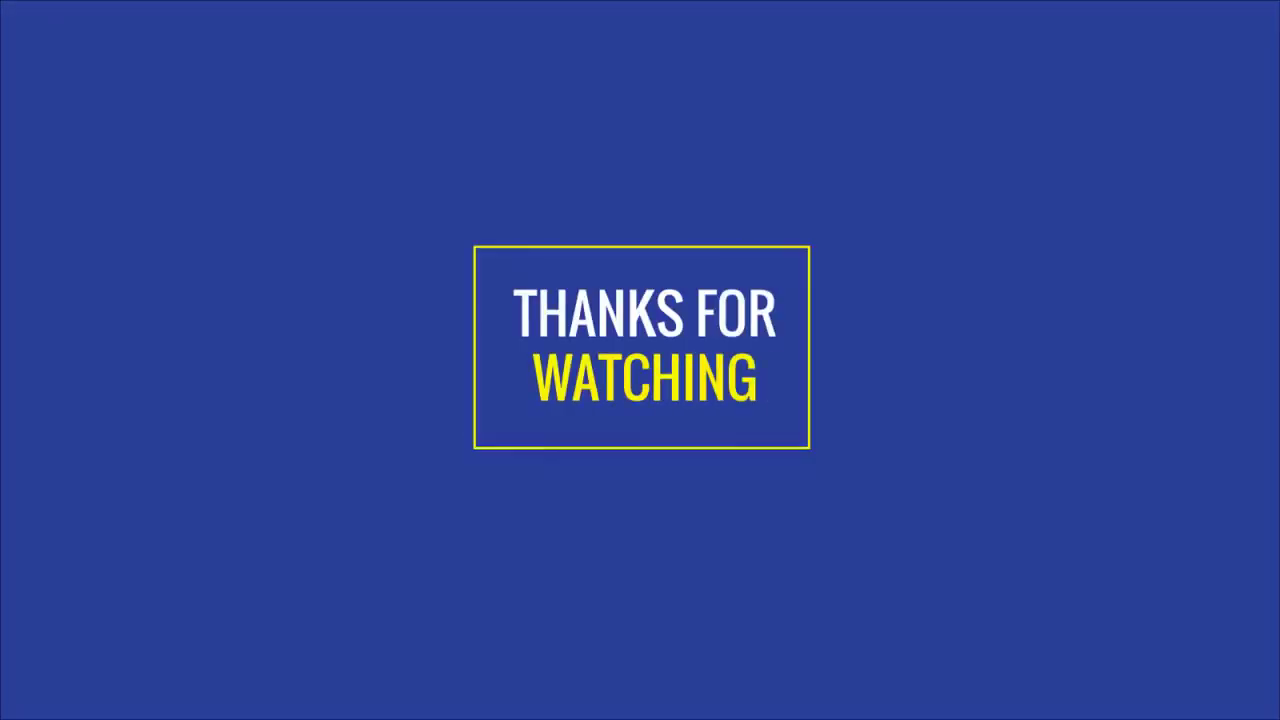